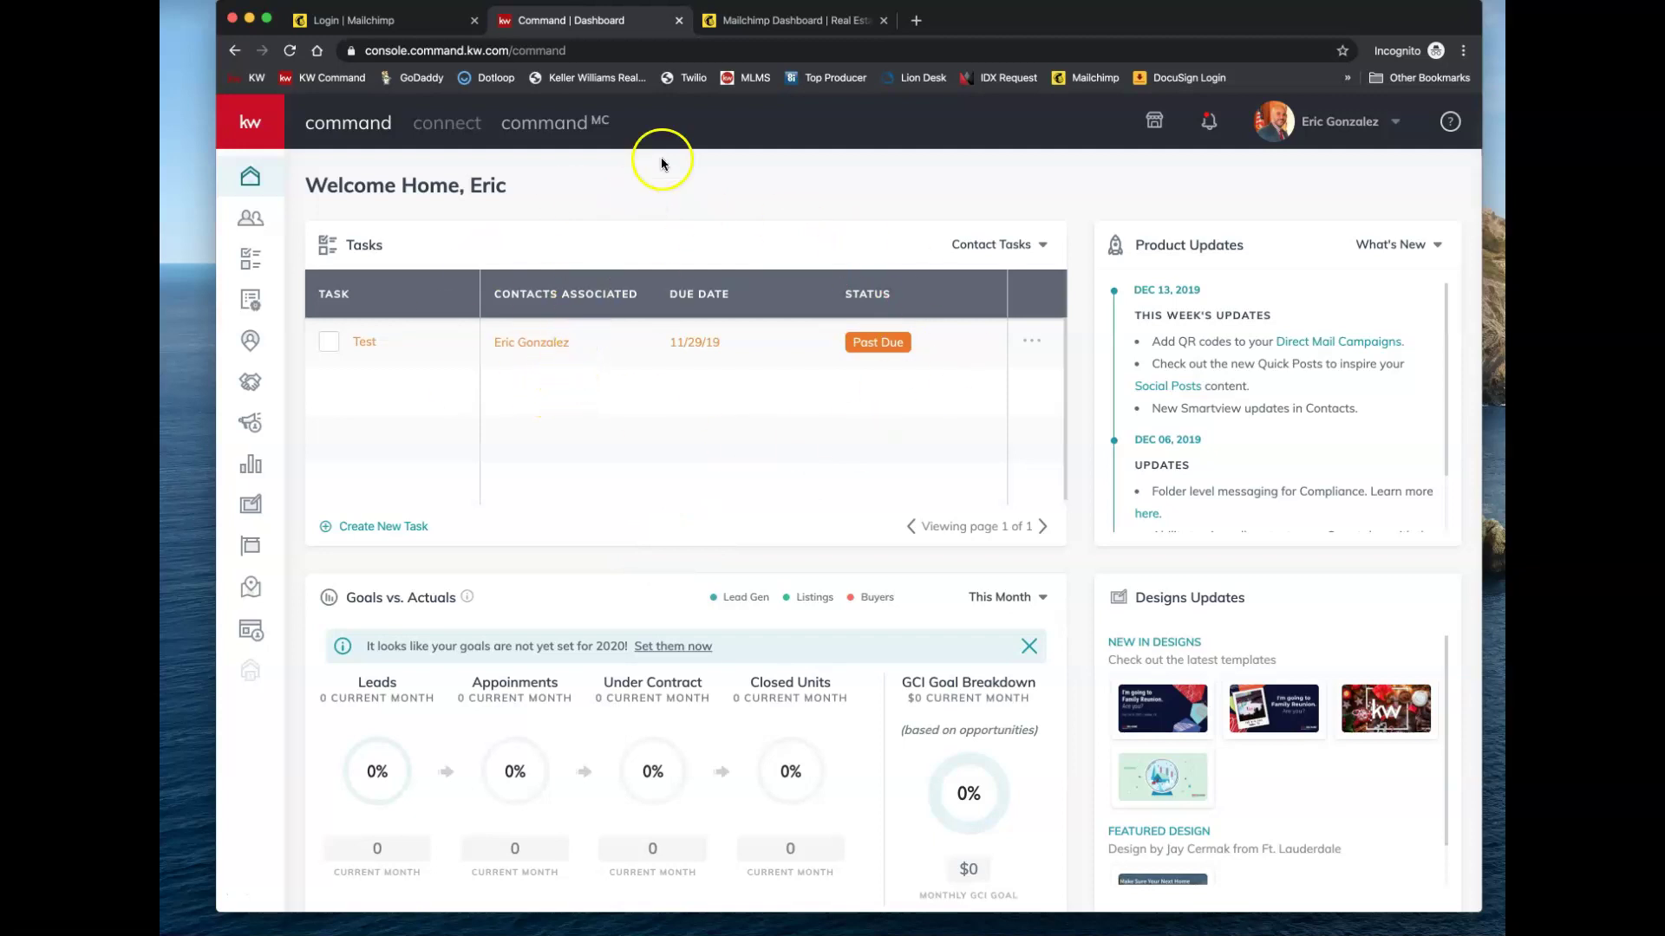
- Switch to Mailchimp and view the Audiences page, which has no audiences yet
click(756, 21)
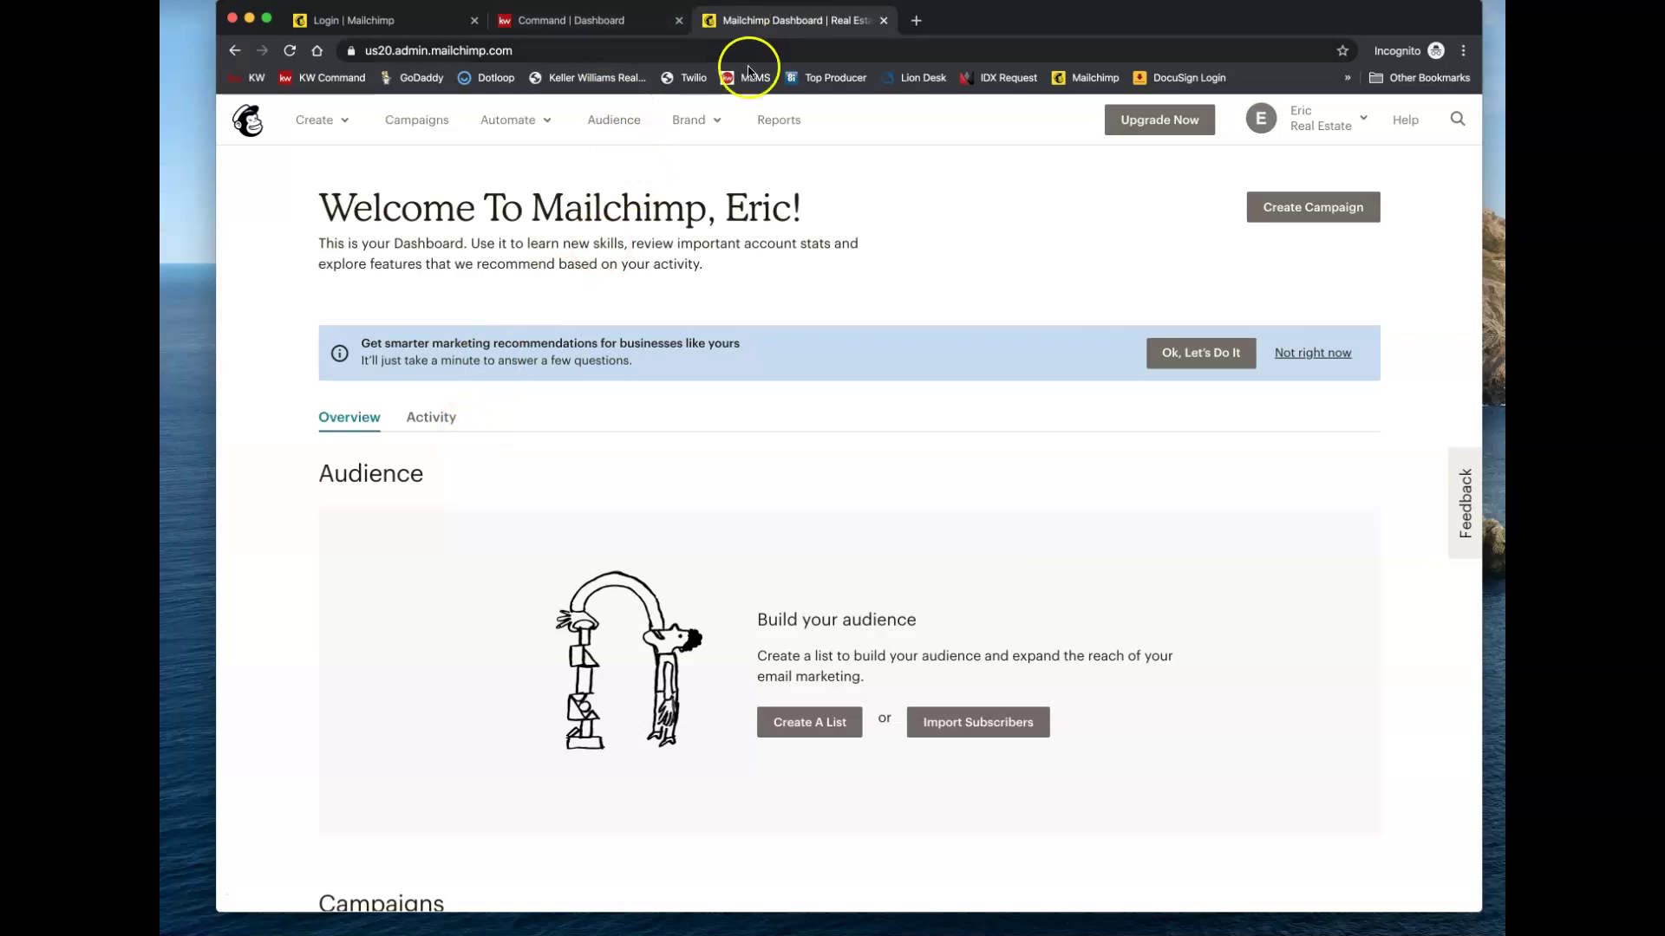
click(372, 21)
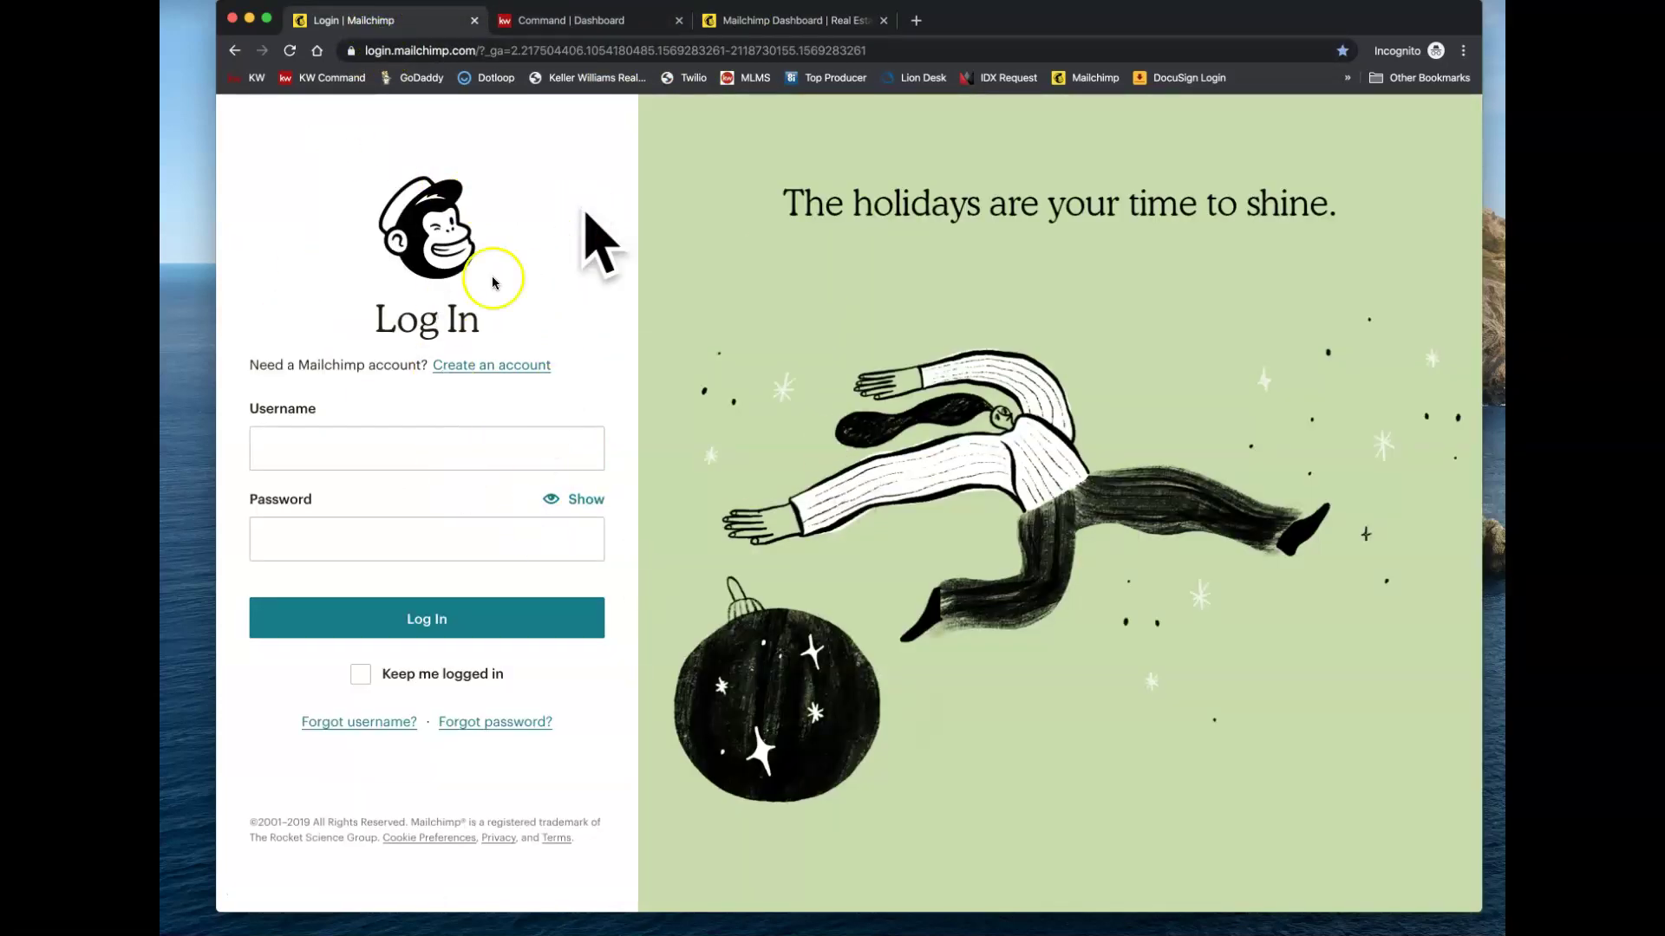
click(704, 22)
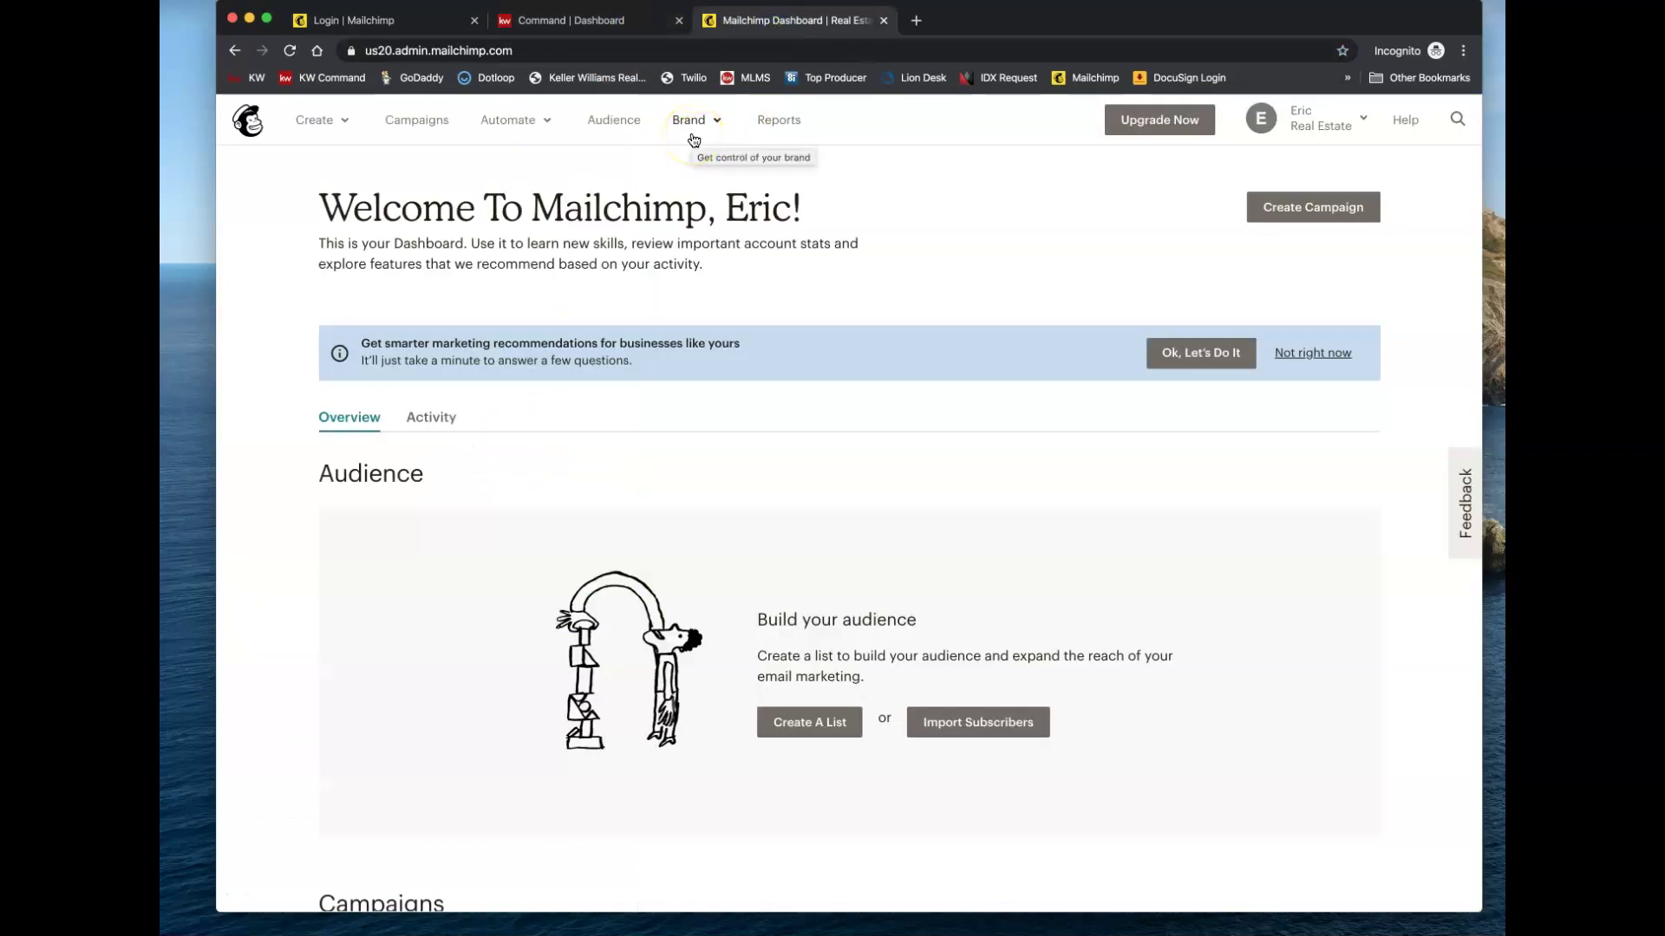
click(630, 130)
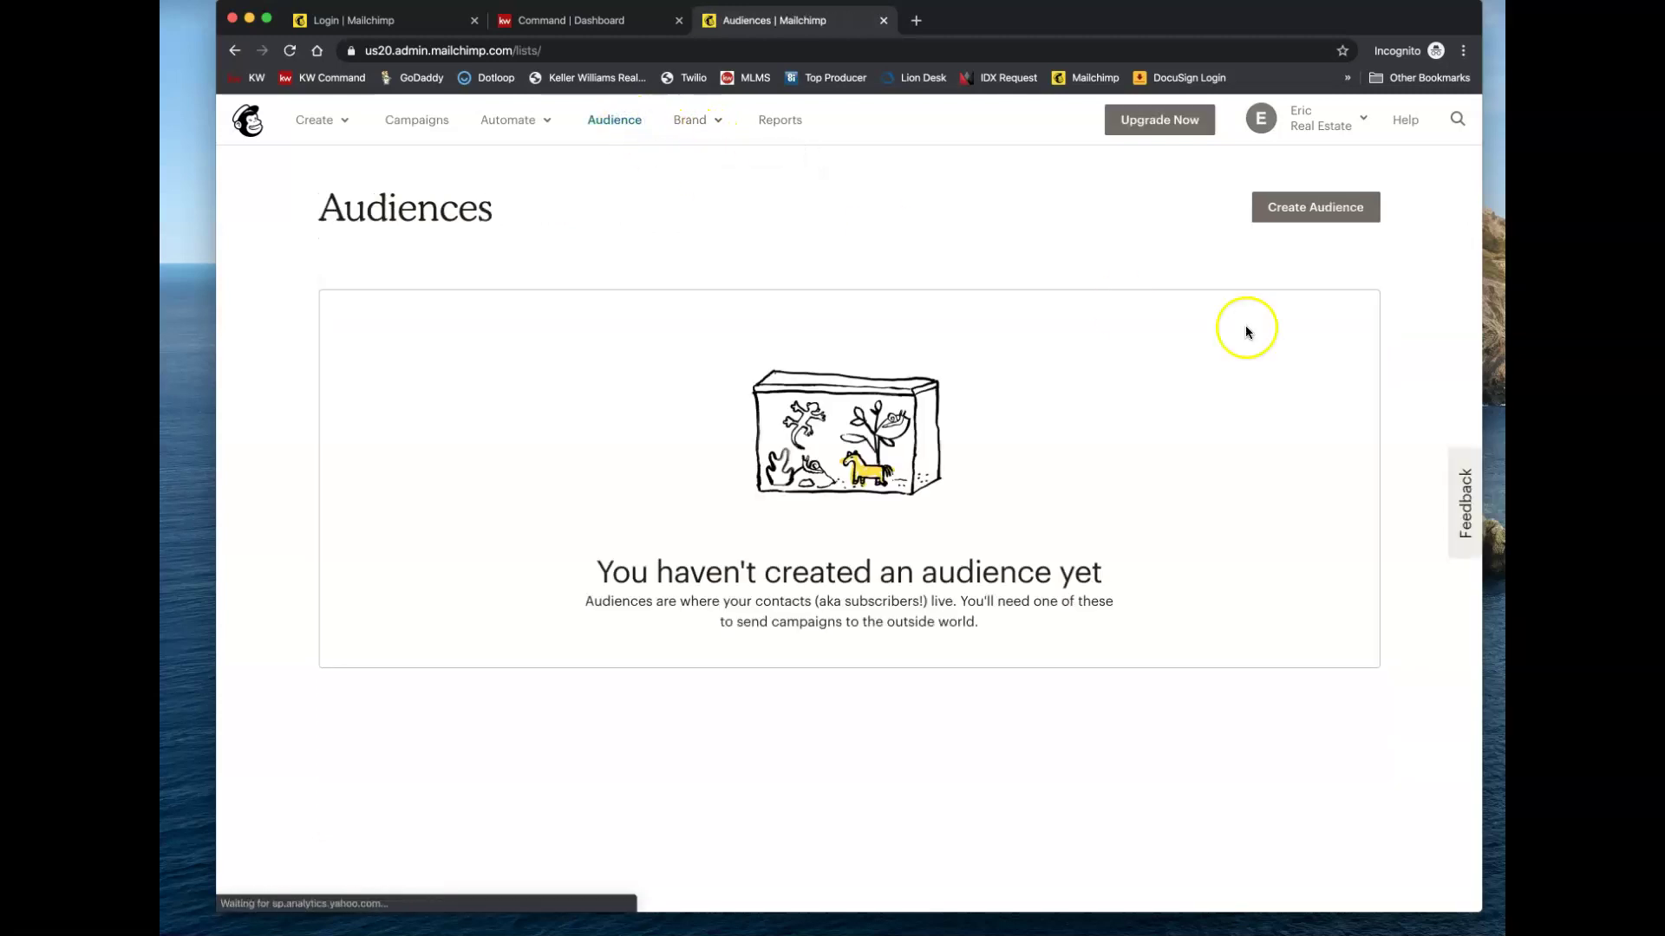
- Check the account overview's 2,000-contact allowance, then return to the Mailchimp dashboard
click(1331, 123)
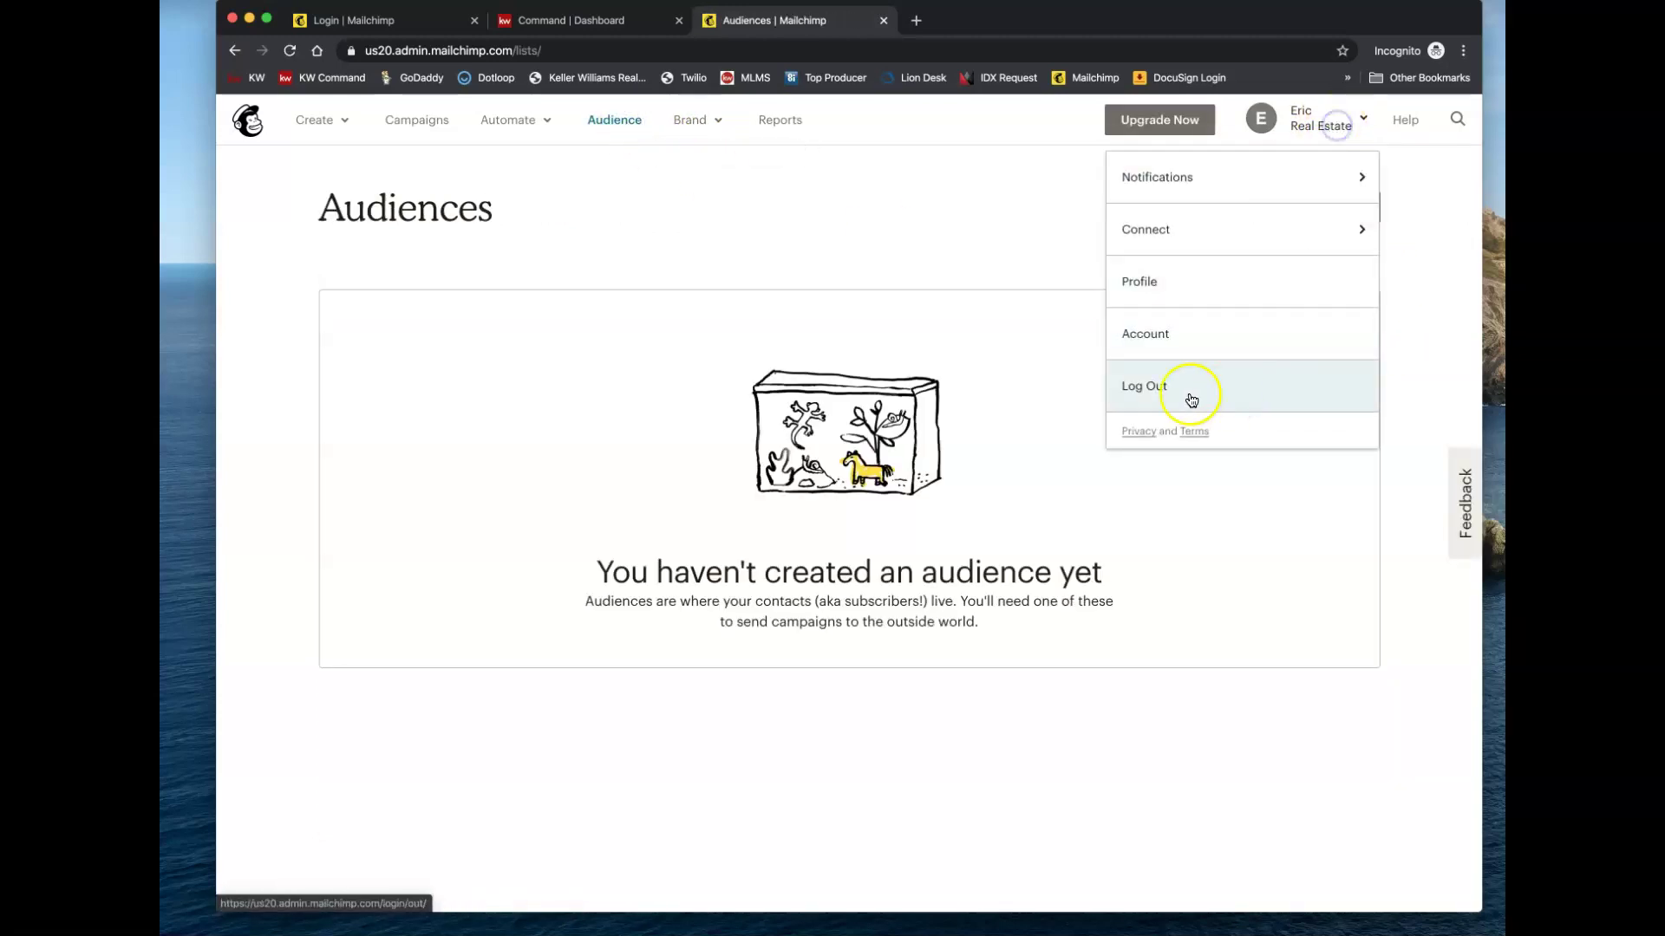
click(1169, 341)
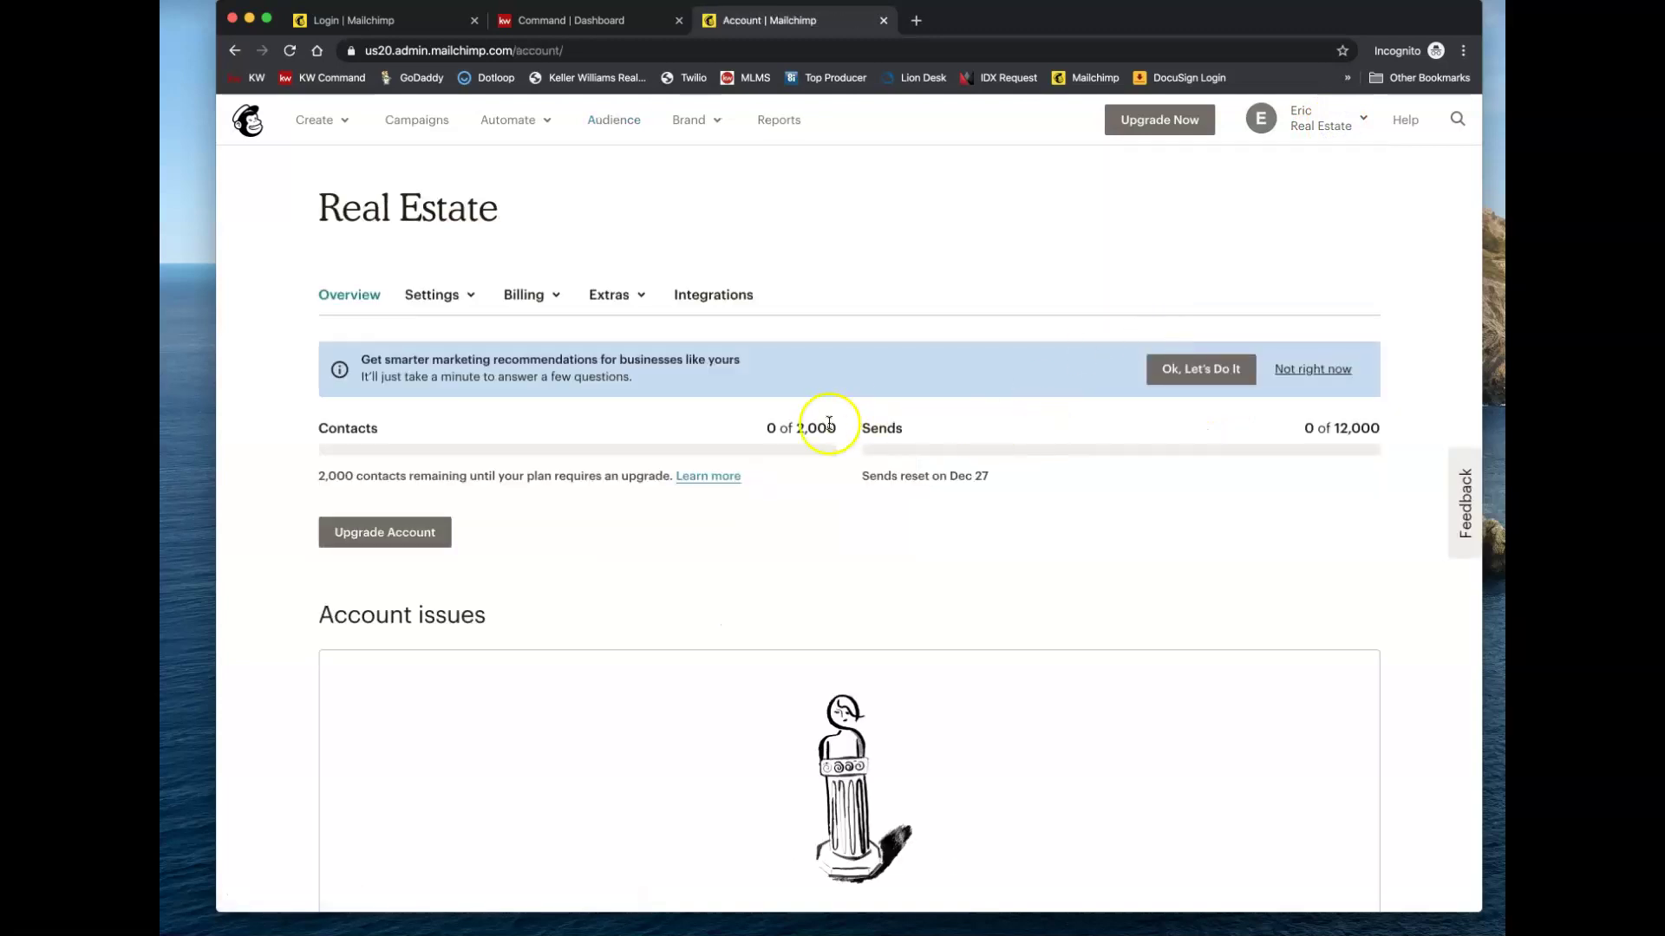
drag(847, 425, 798, 431)
click(254, 132)
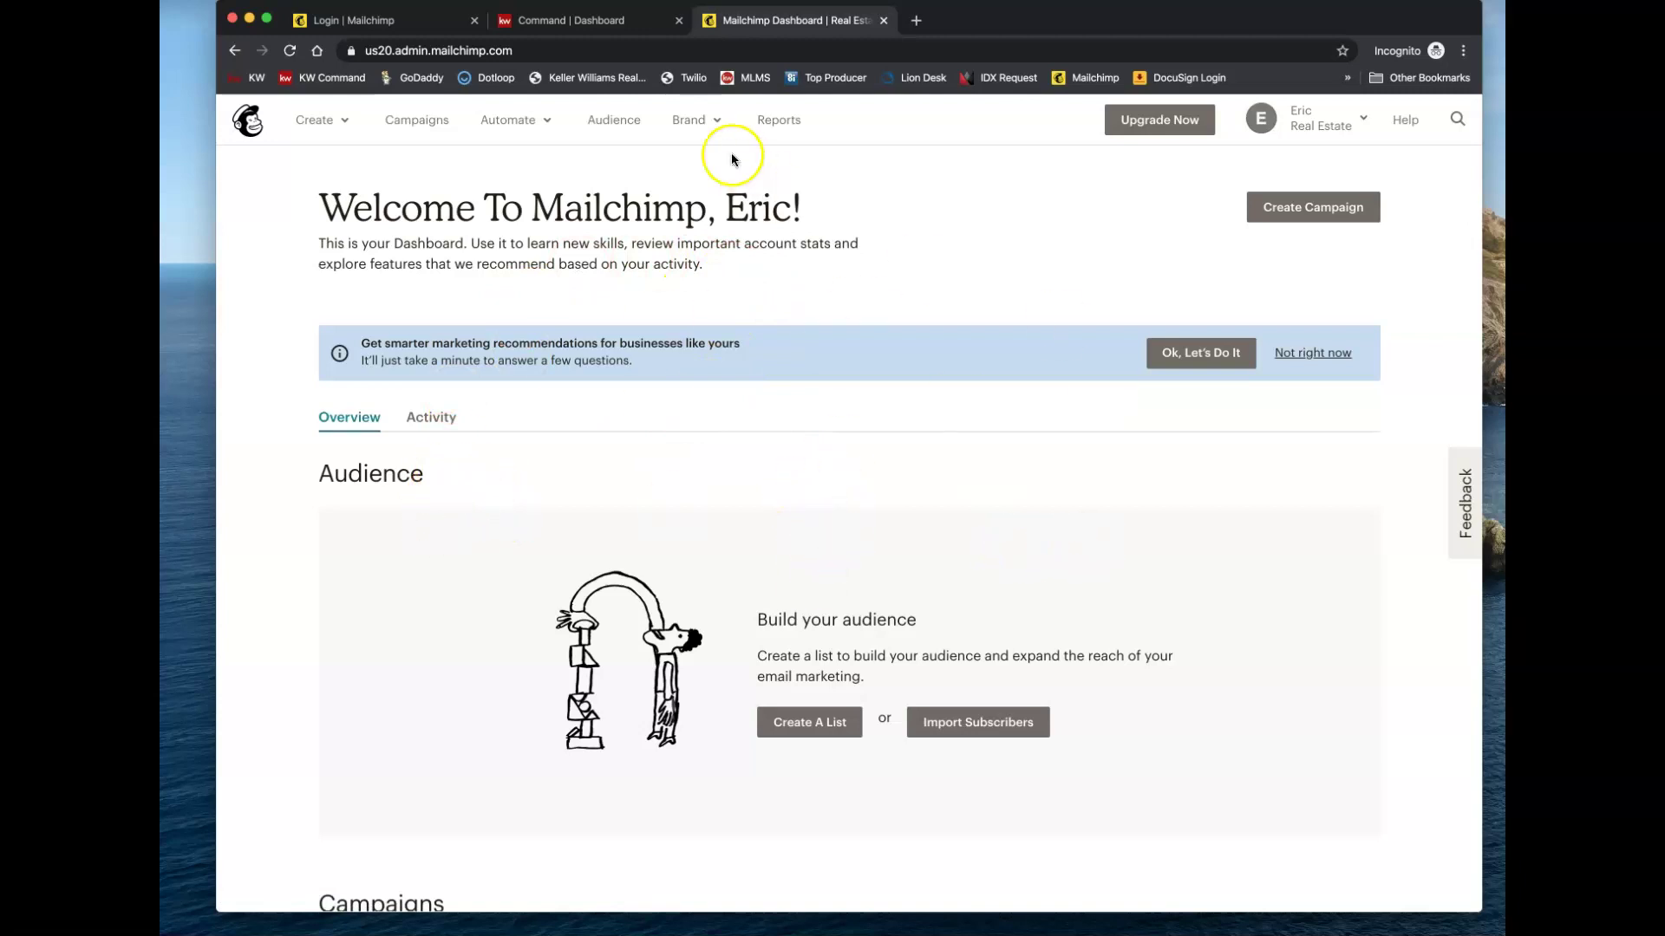
- Open KW Command Settings and scroll to the unconnected Mailchimp (Email Campaigns) integration
click(633, 26)
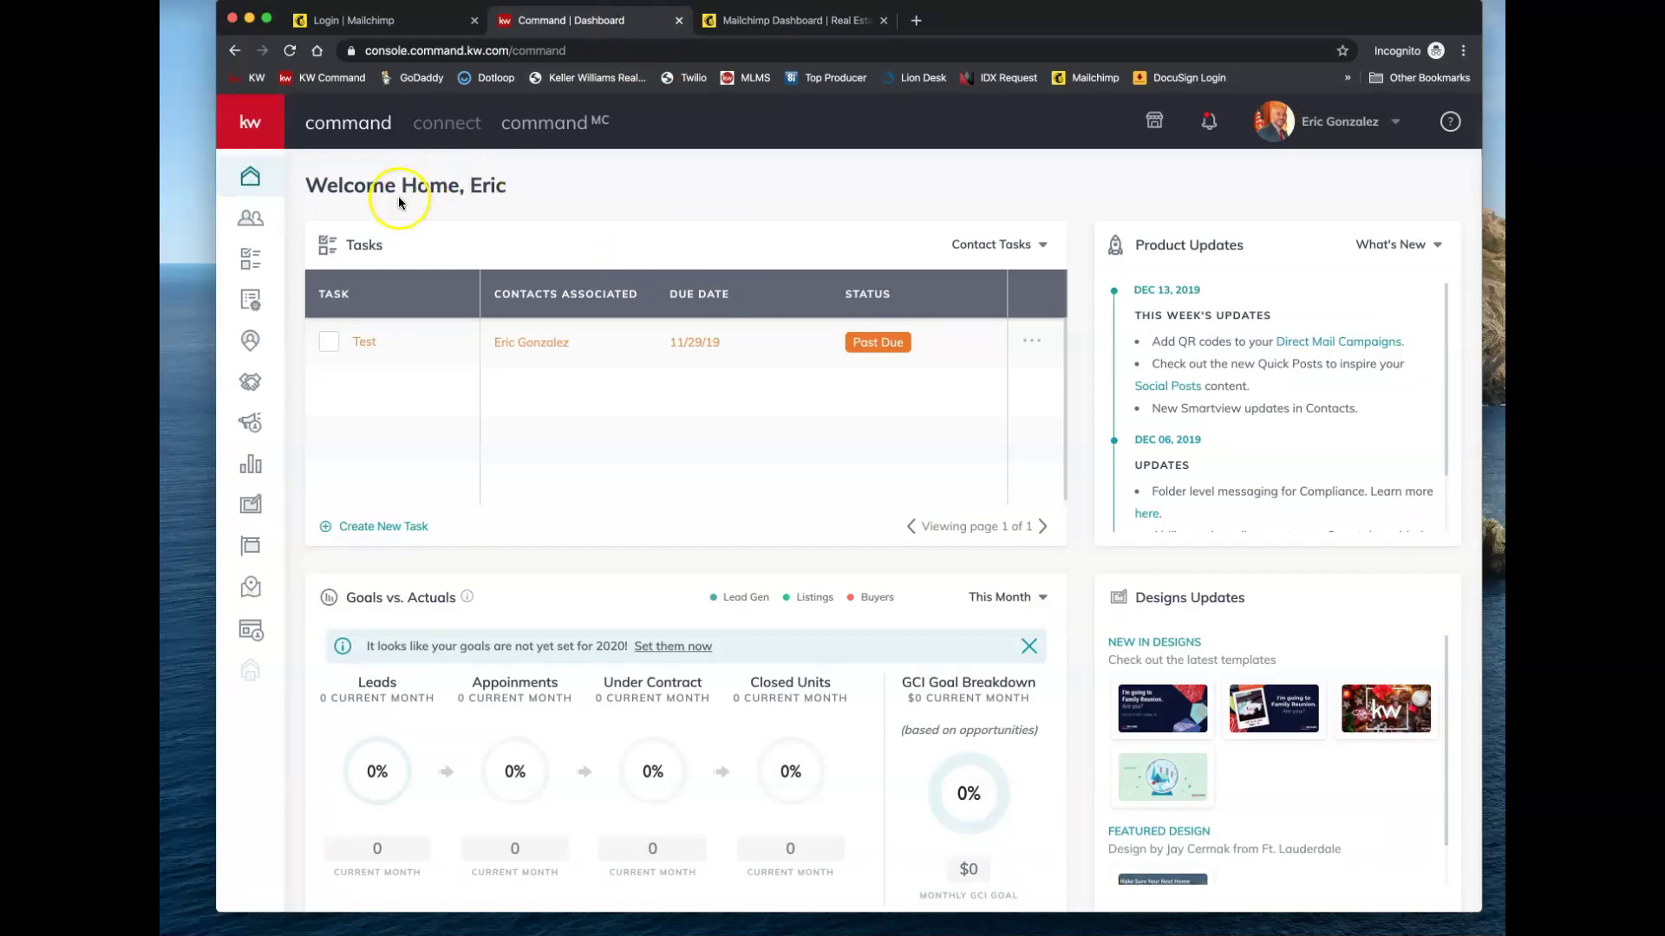
click(1340, 130)
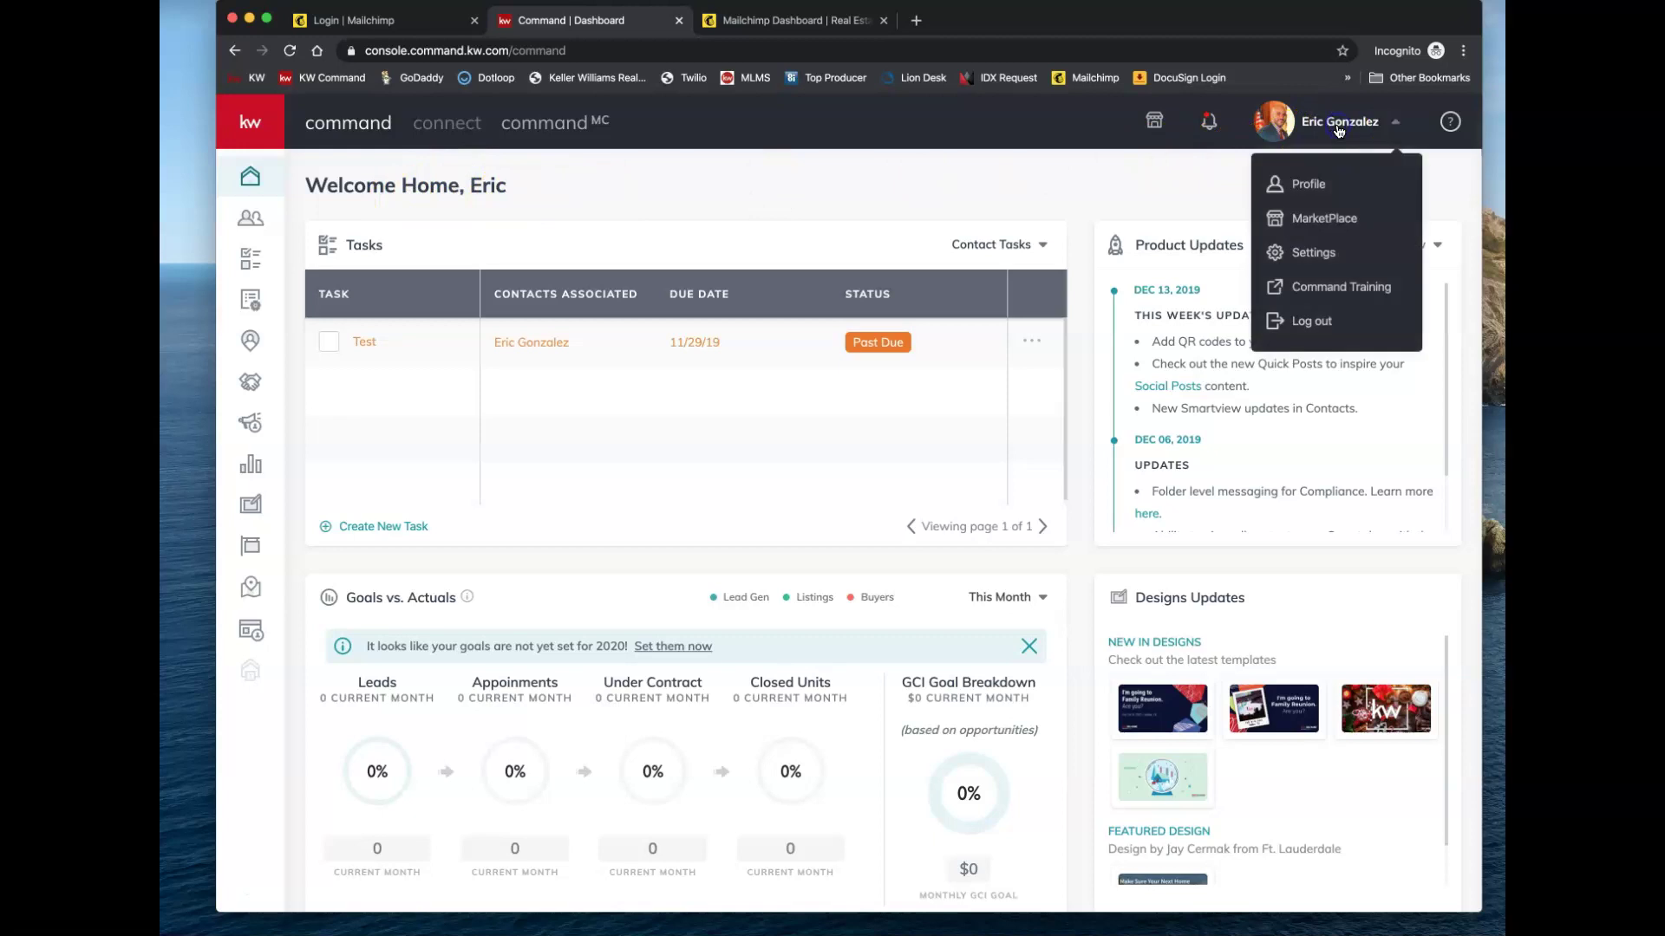
click(1309, 254)
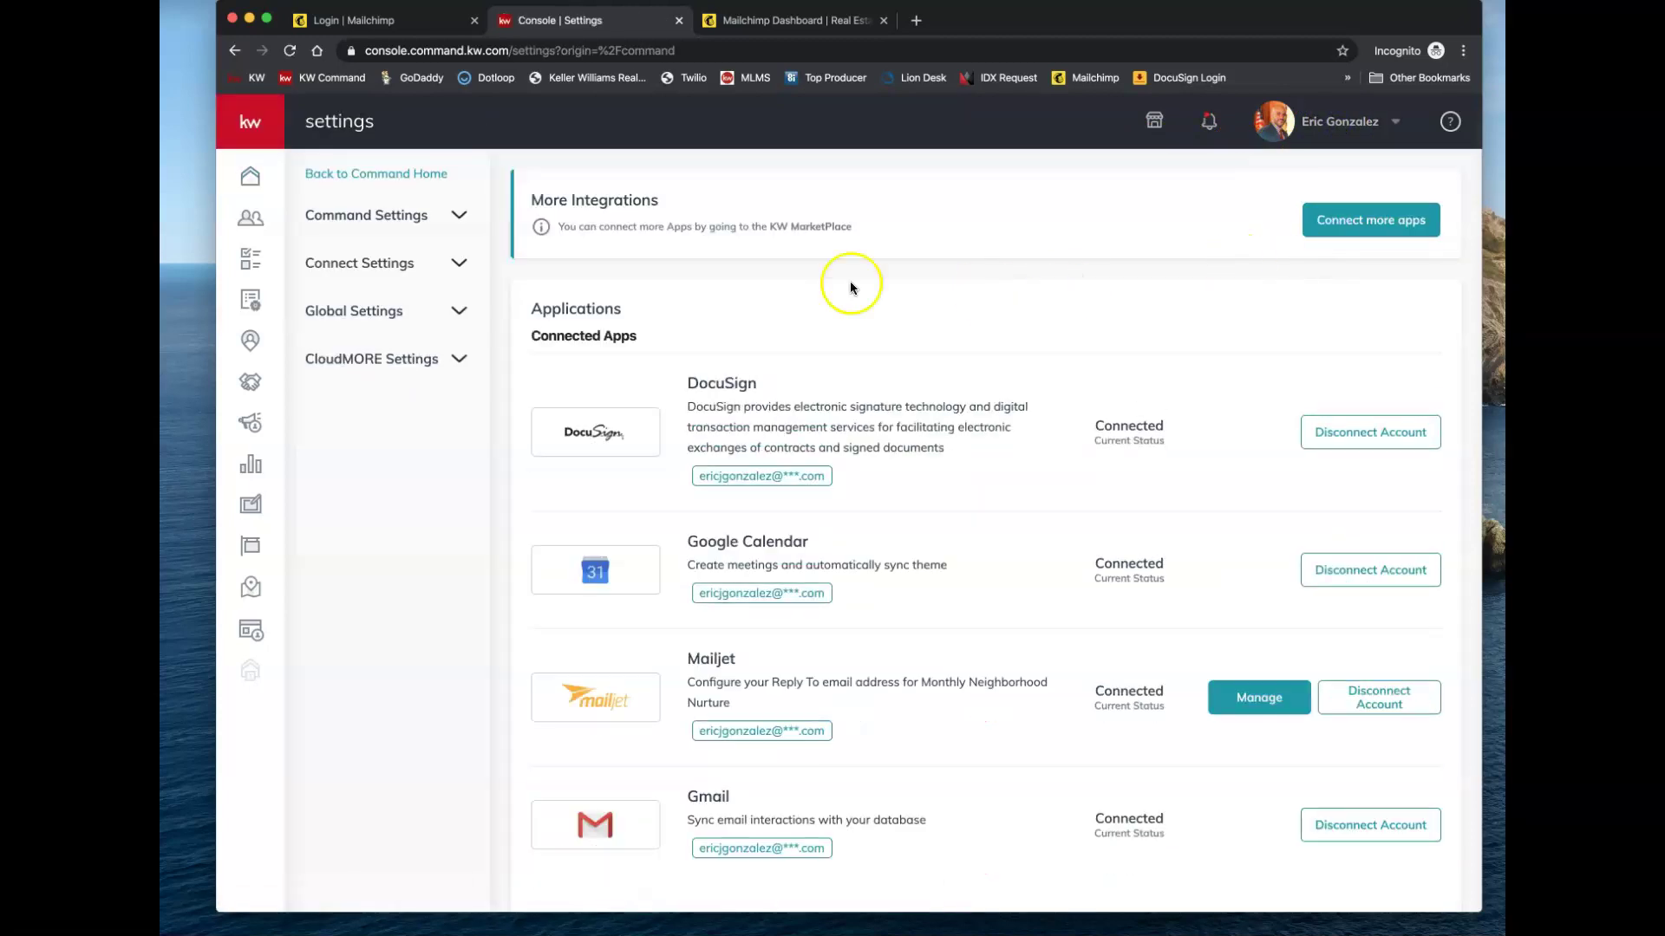
scroll(674, 348, down, 4)
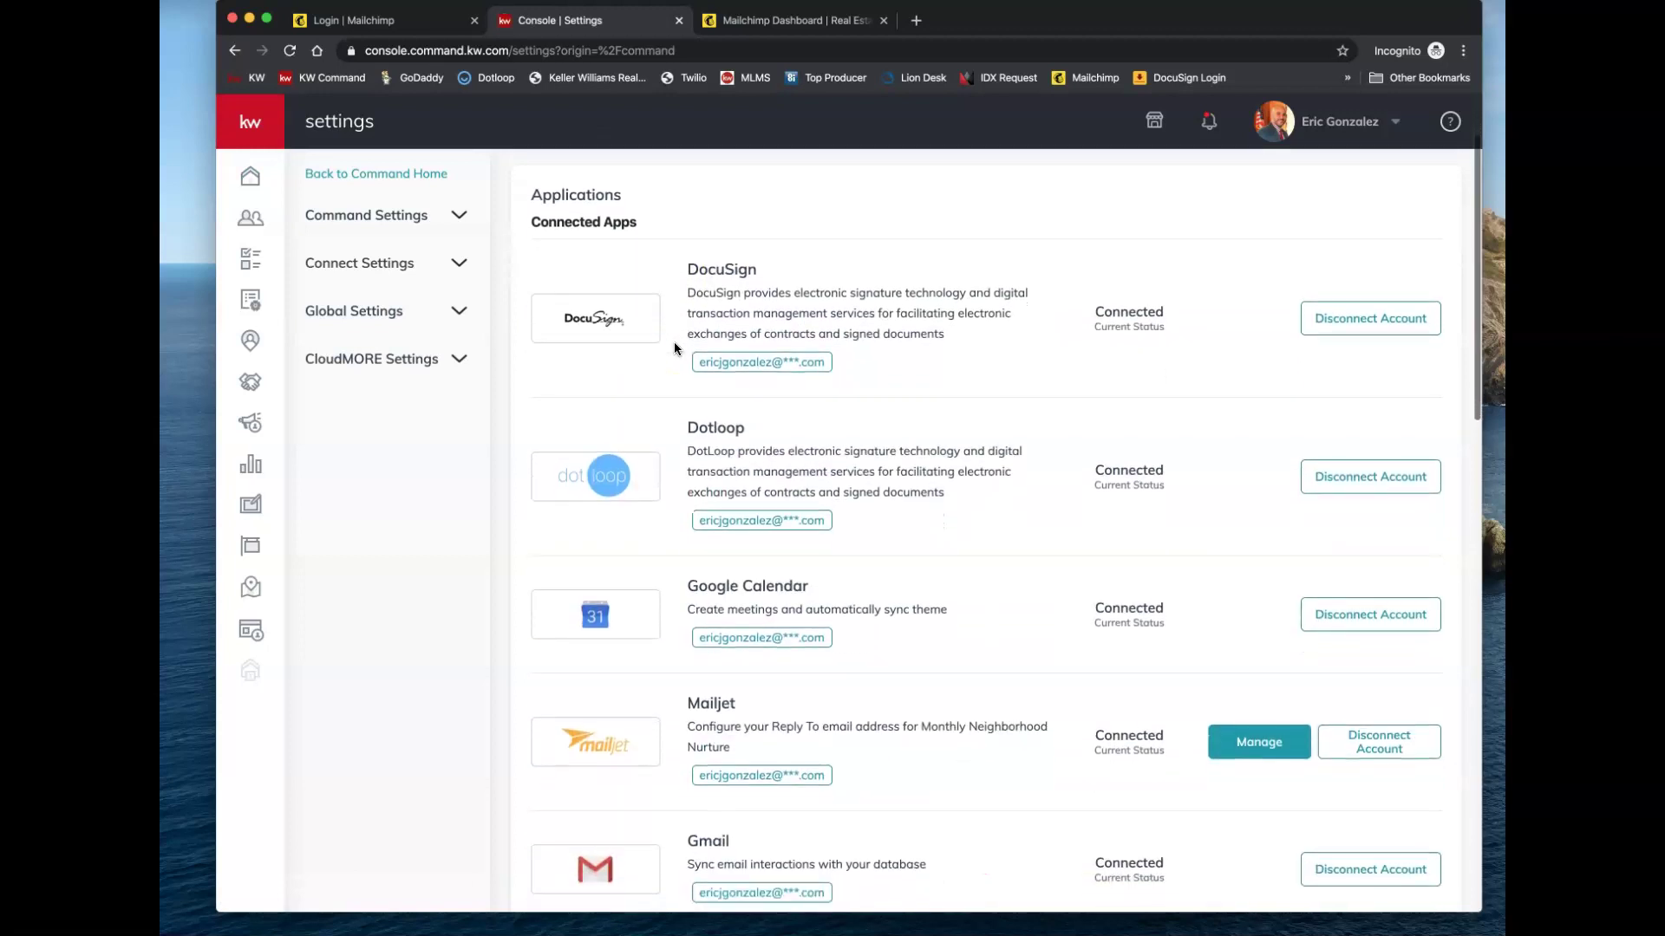
scroll(675, 348, down, 12)
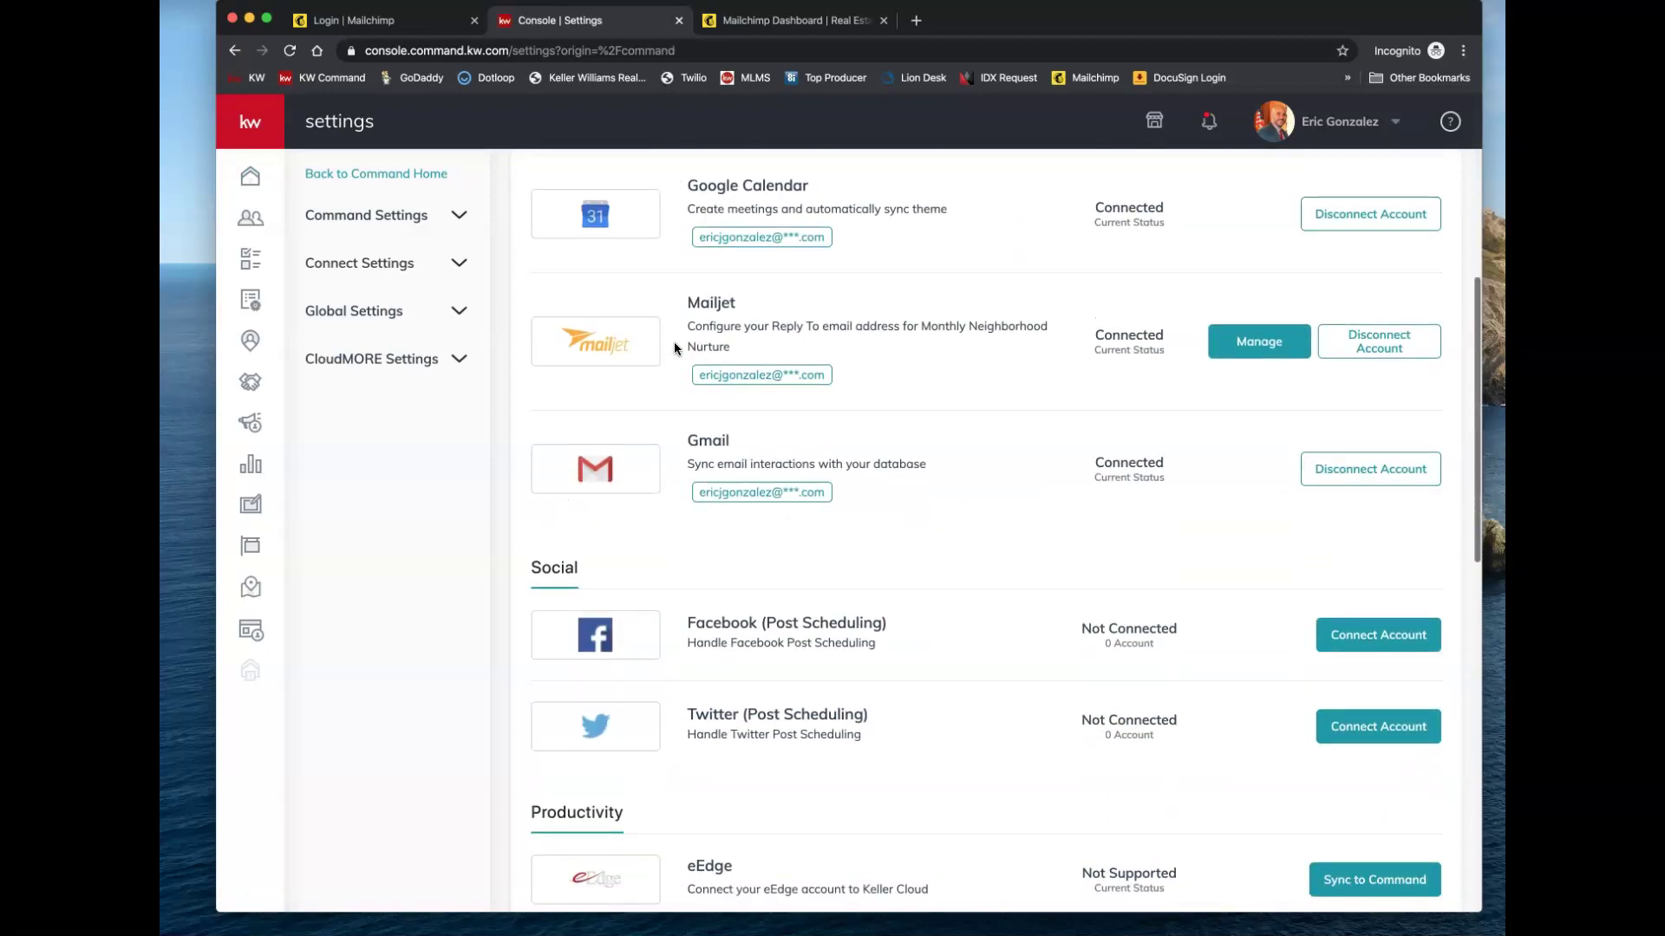
scroll(673, 341, down, 10)
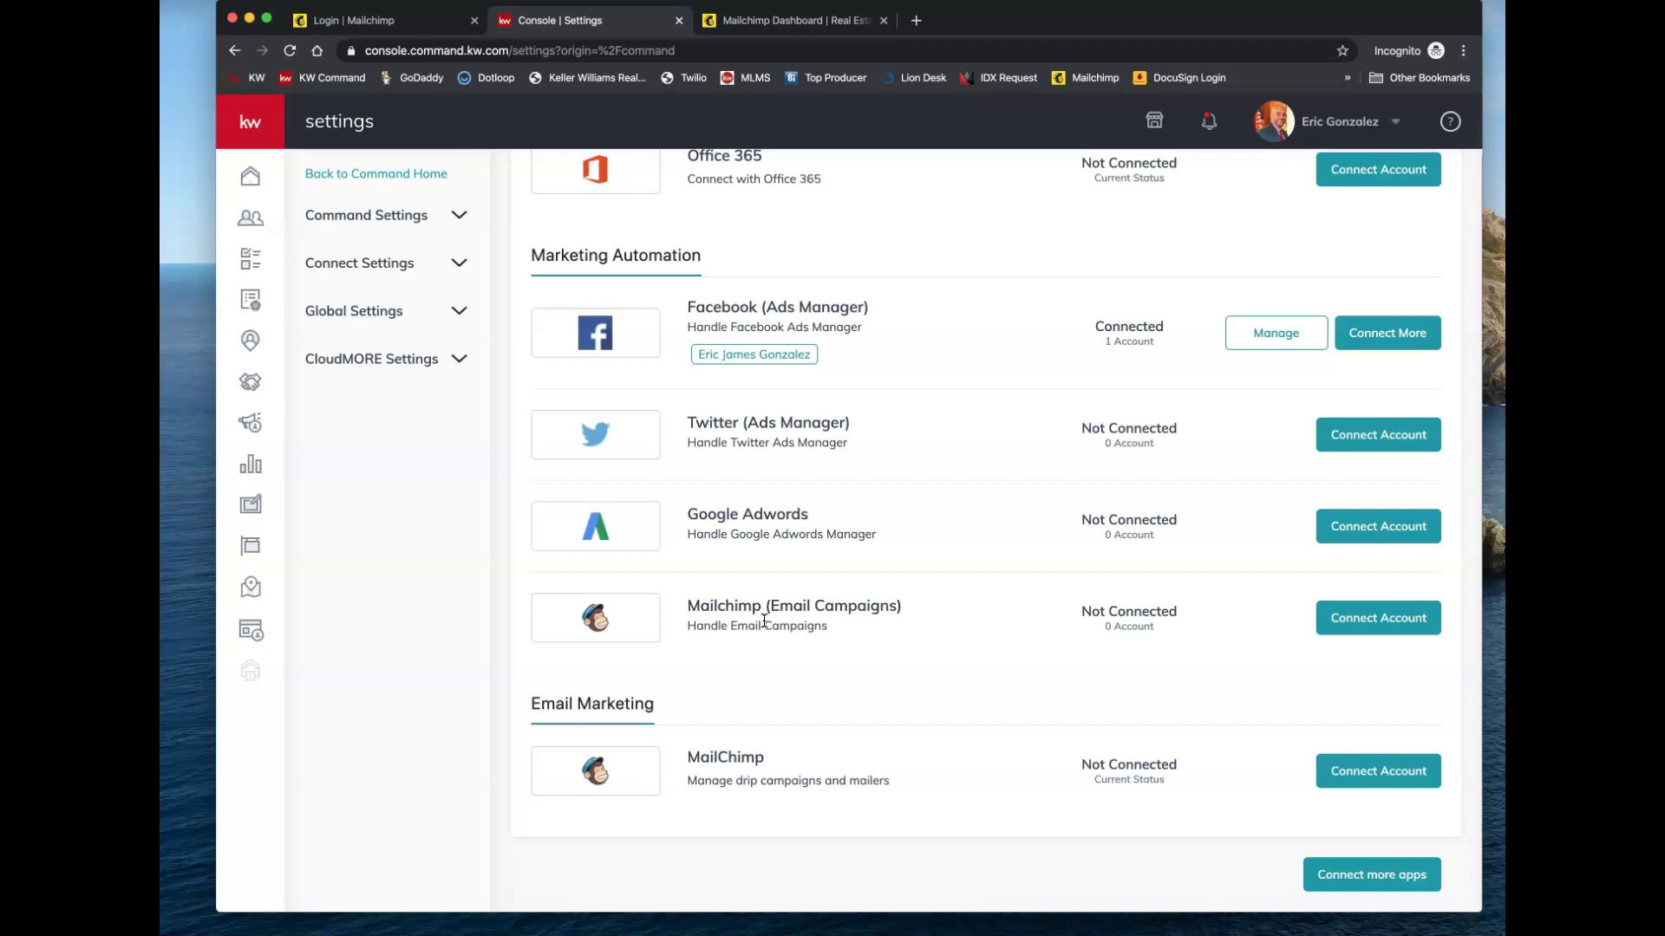
drag(771, 607, 772, 604)
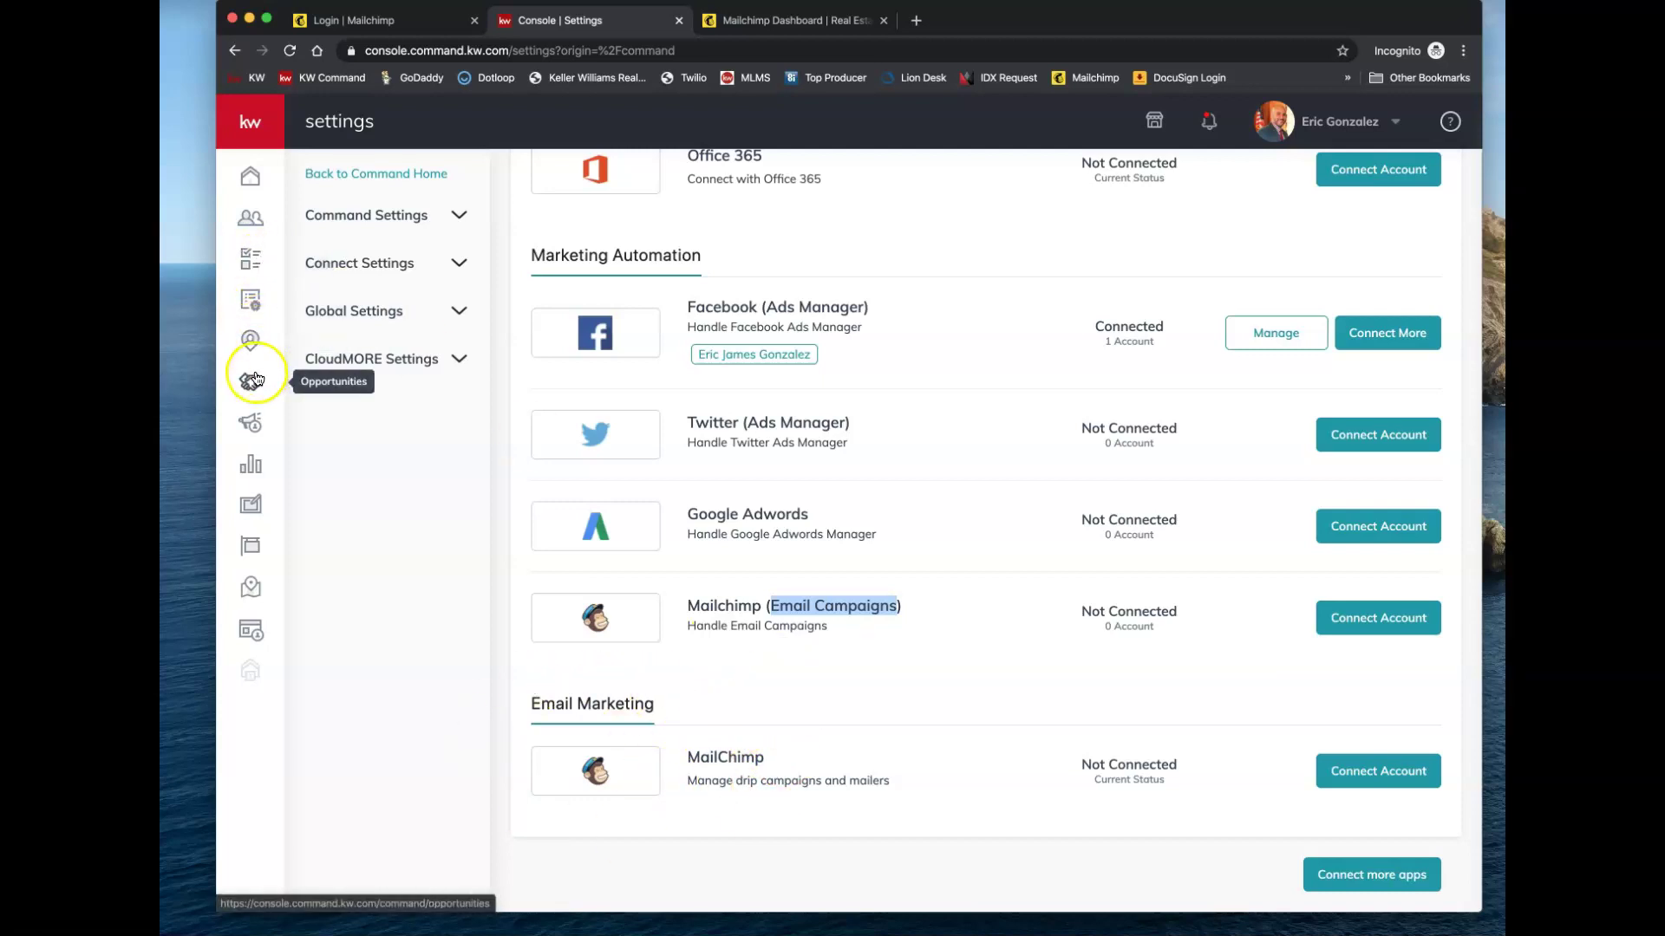
- Open the second listing opportunity on the Opportunities > Listings Cultivate board
click(250, 123)
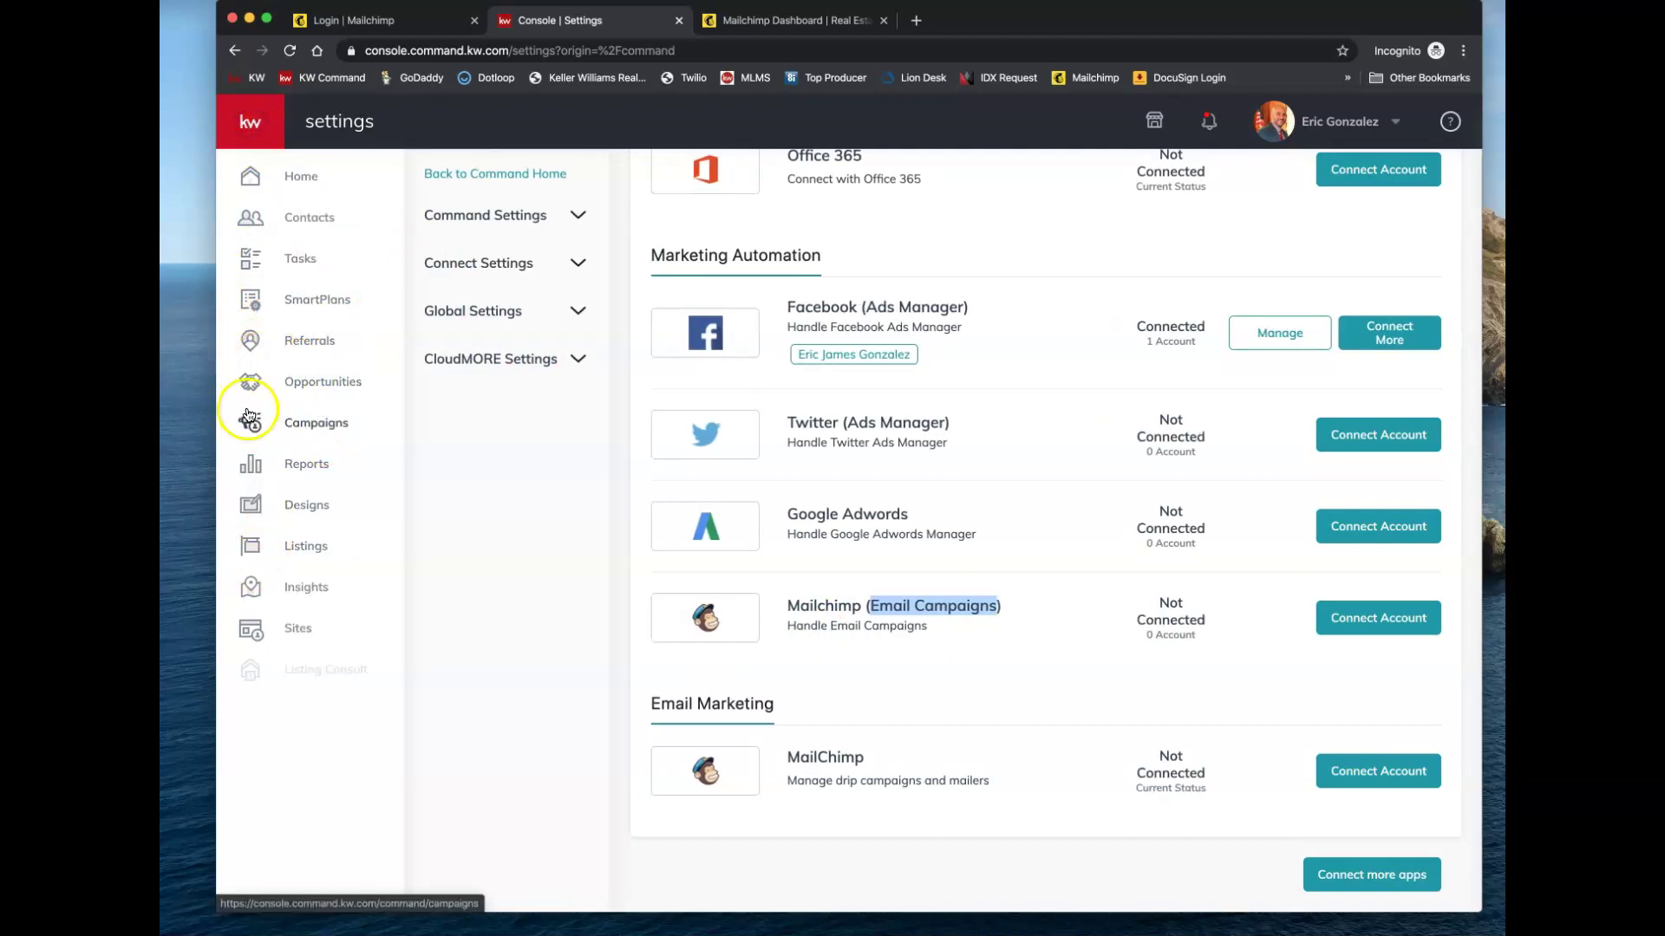
click(321, 392)
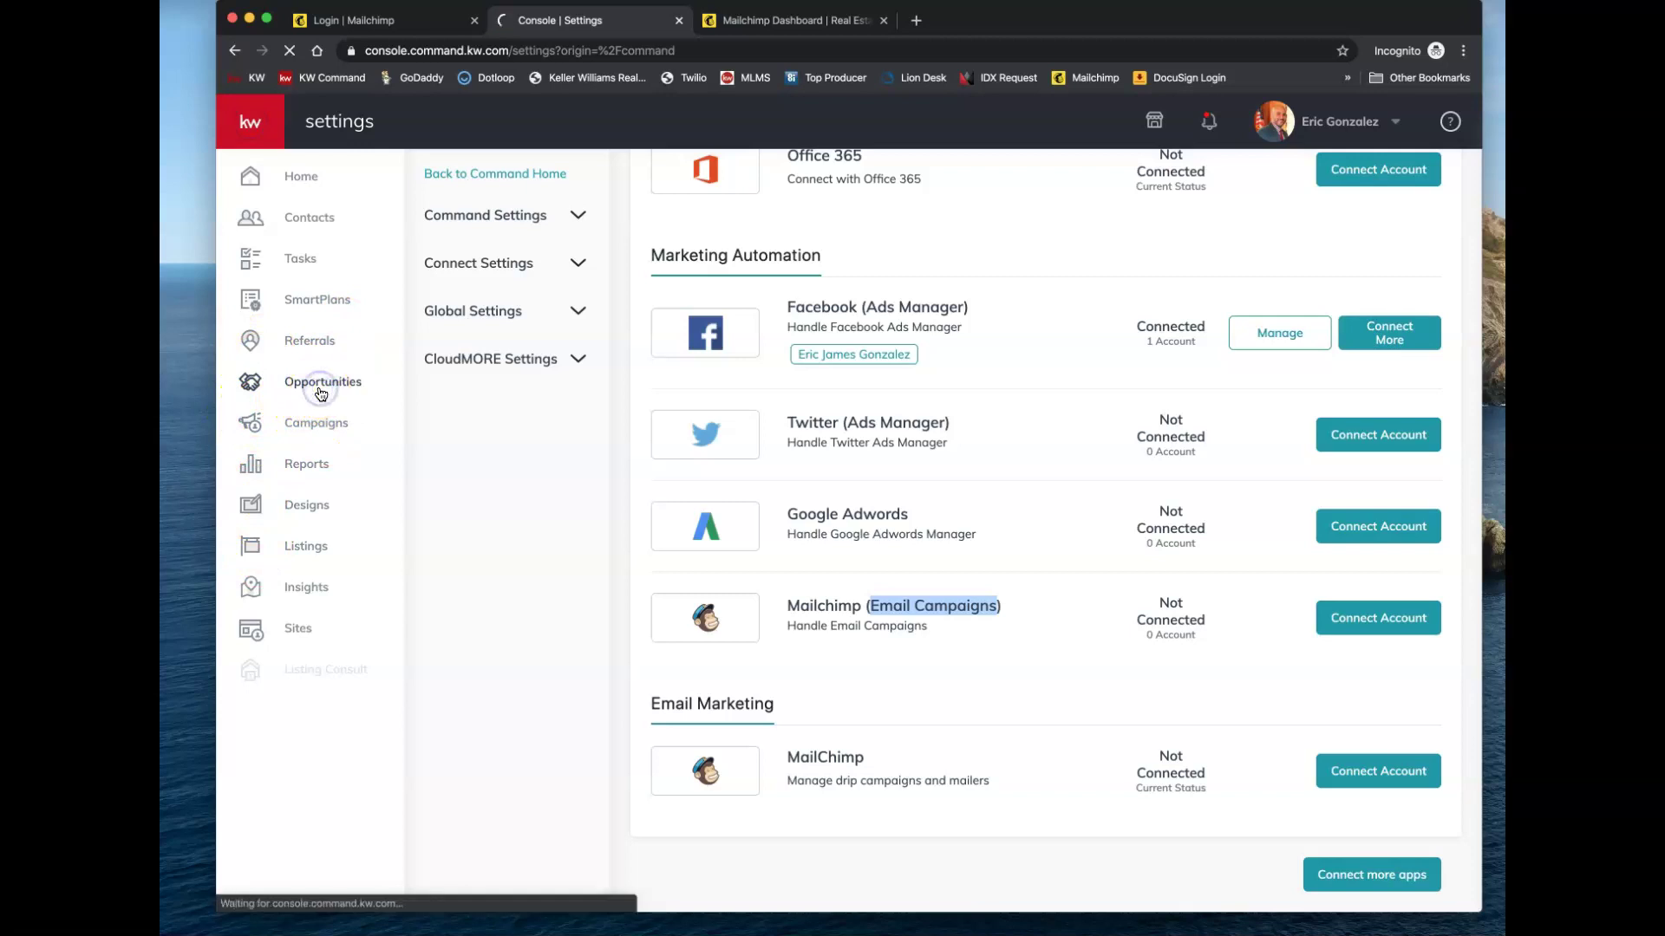
click(356, 416)
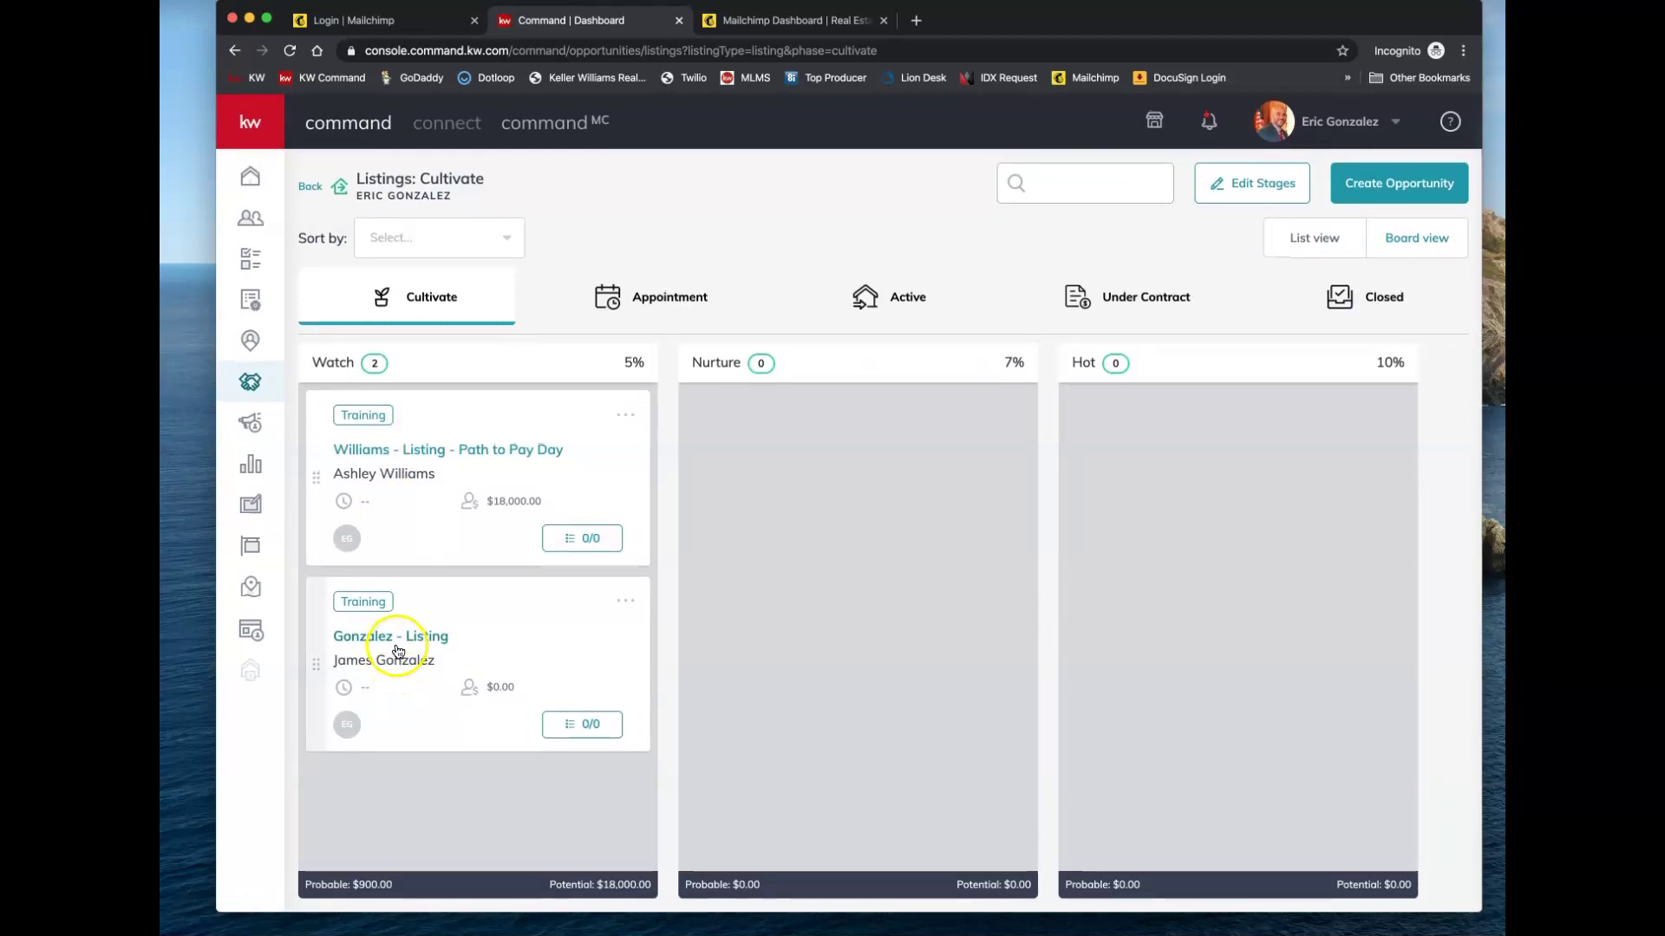
click(388, 638)
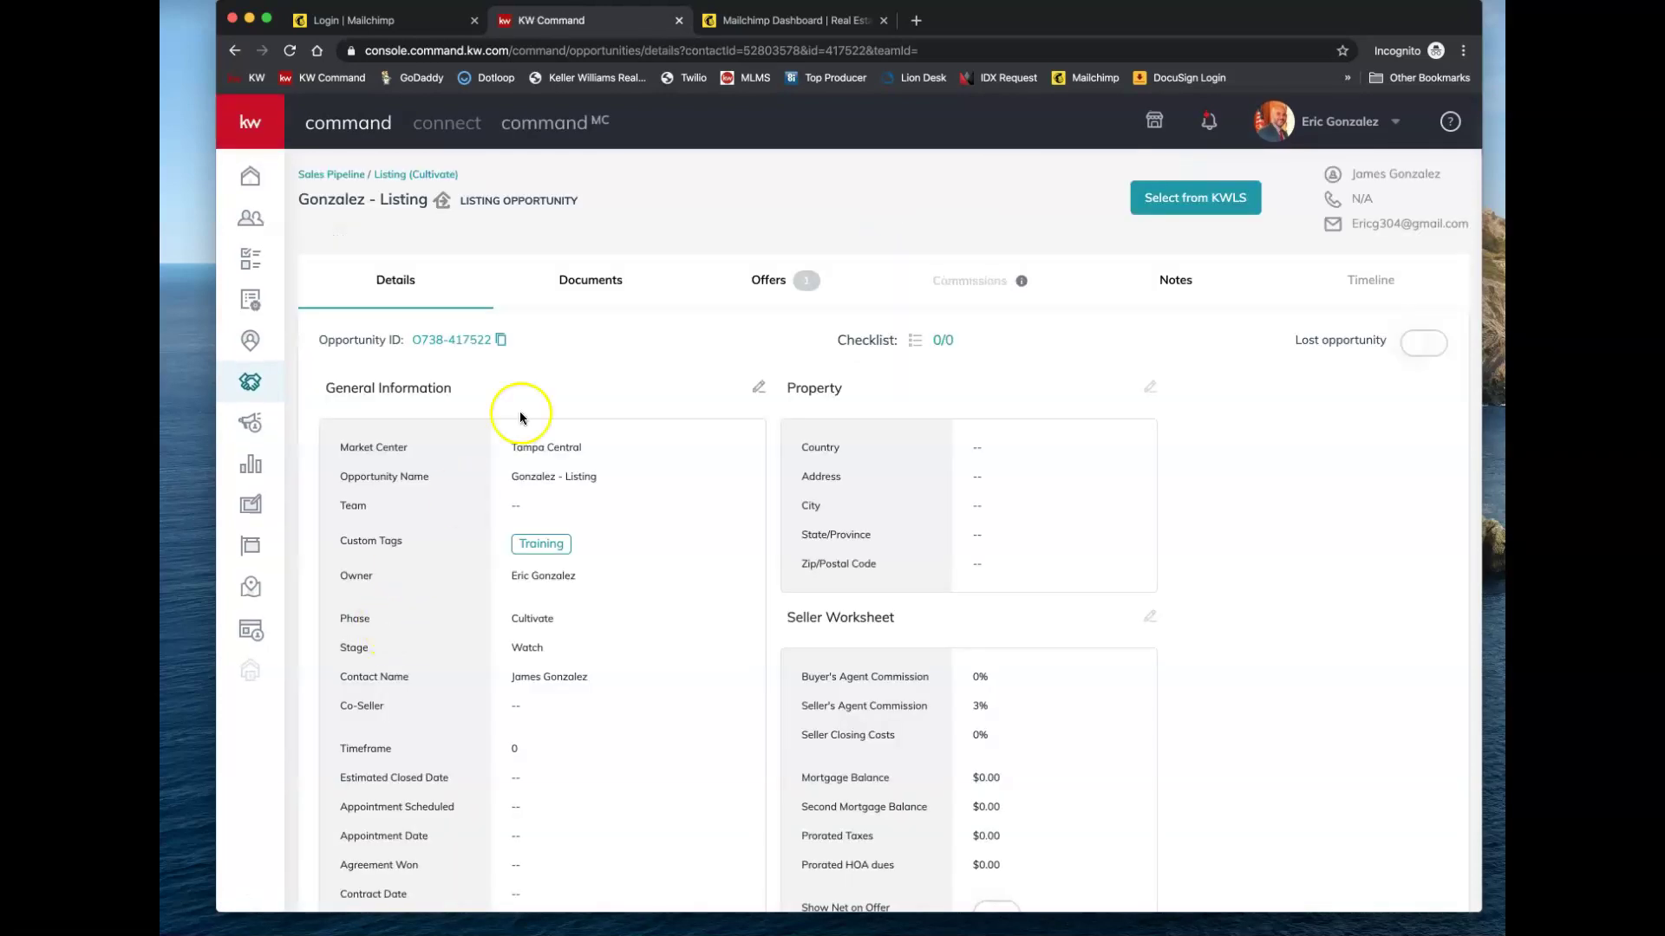
- Start the Send Offer email from the listing's Offers tab and review the recipient address
click(767, 279)
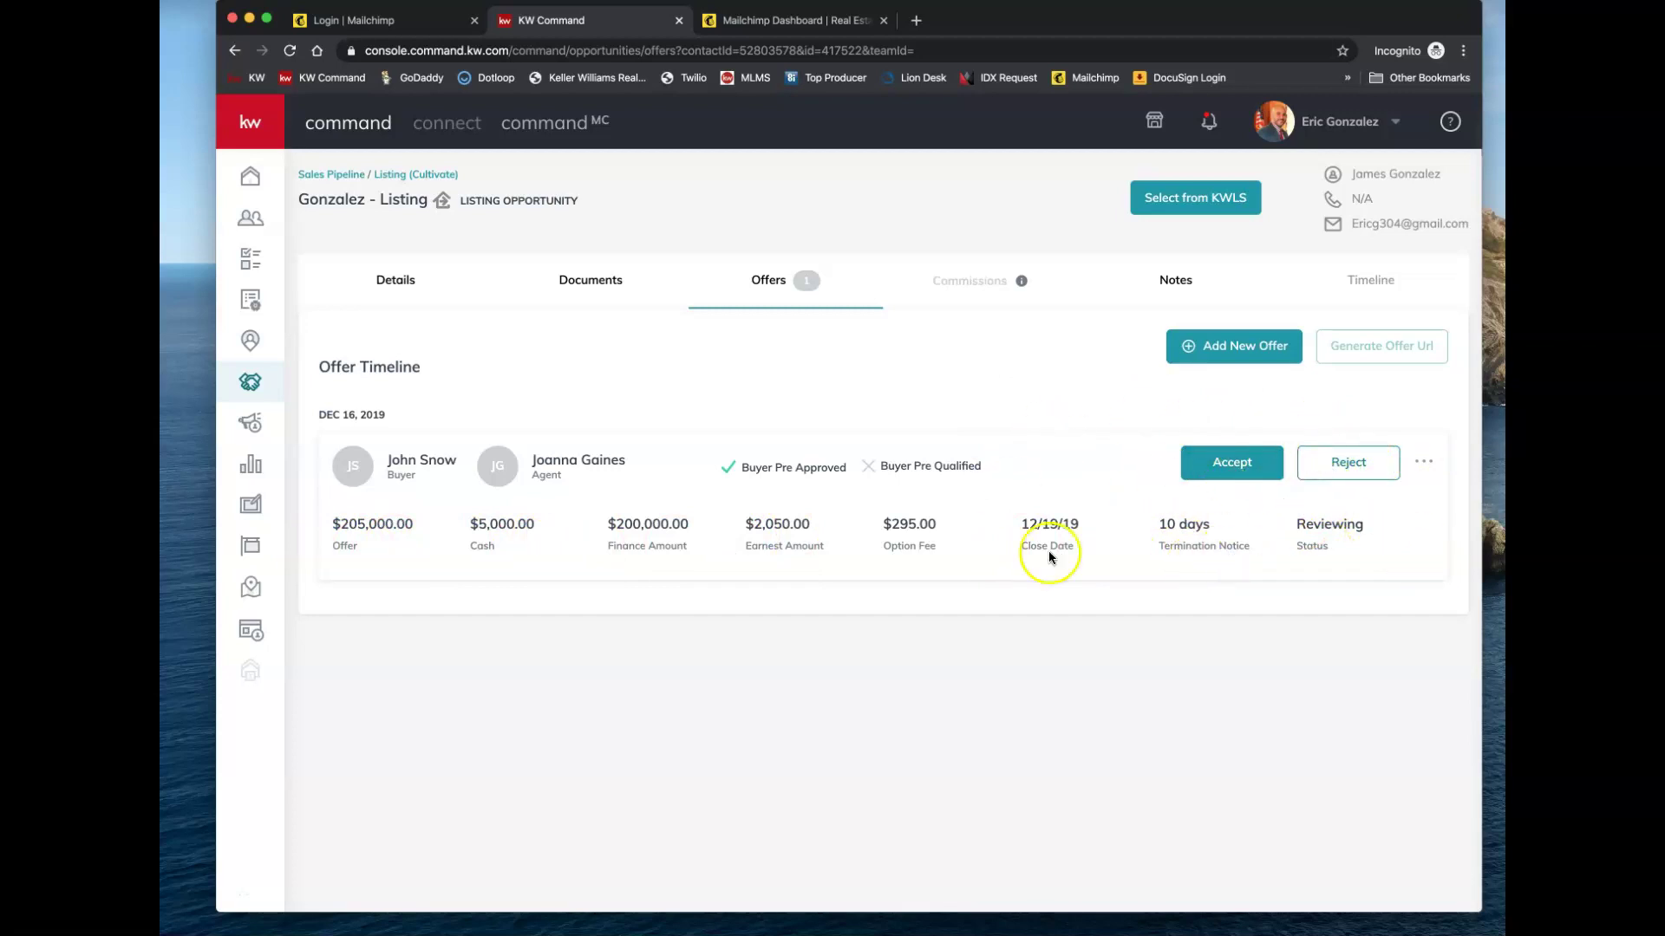
click(1426, 464)
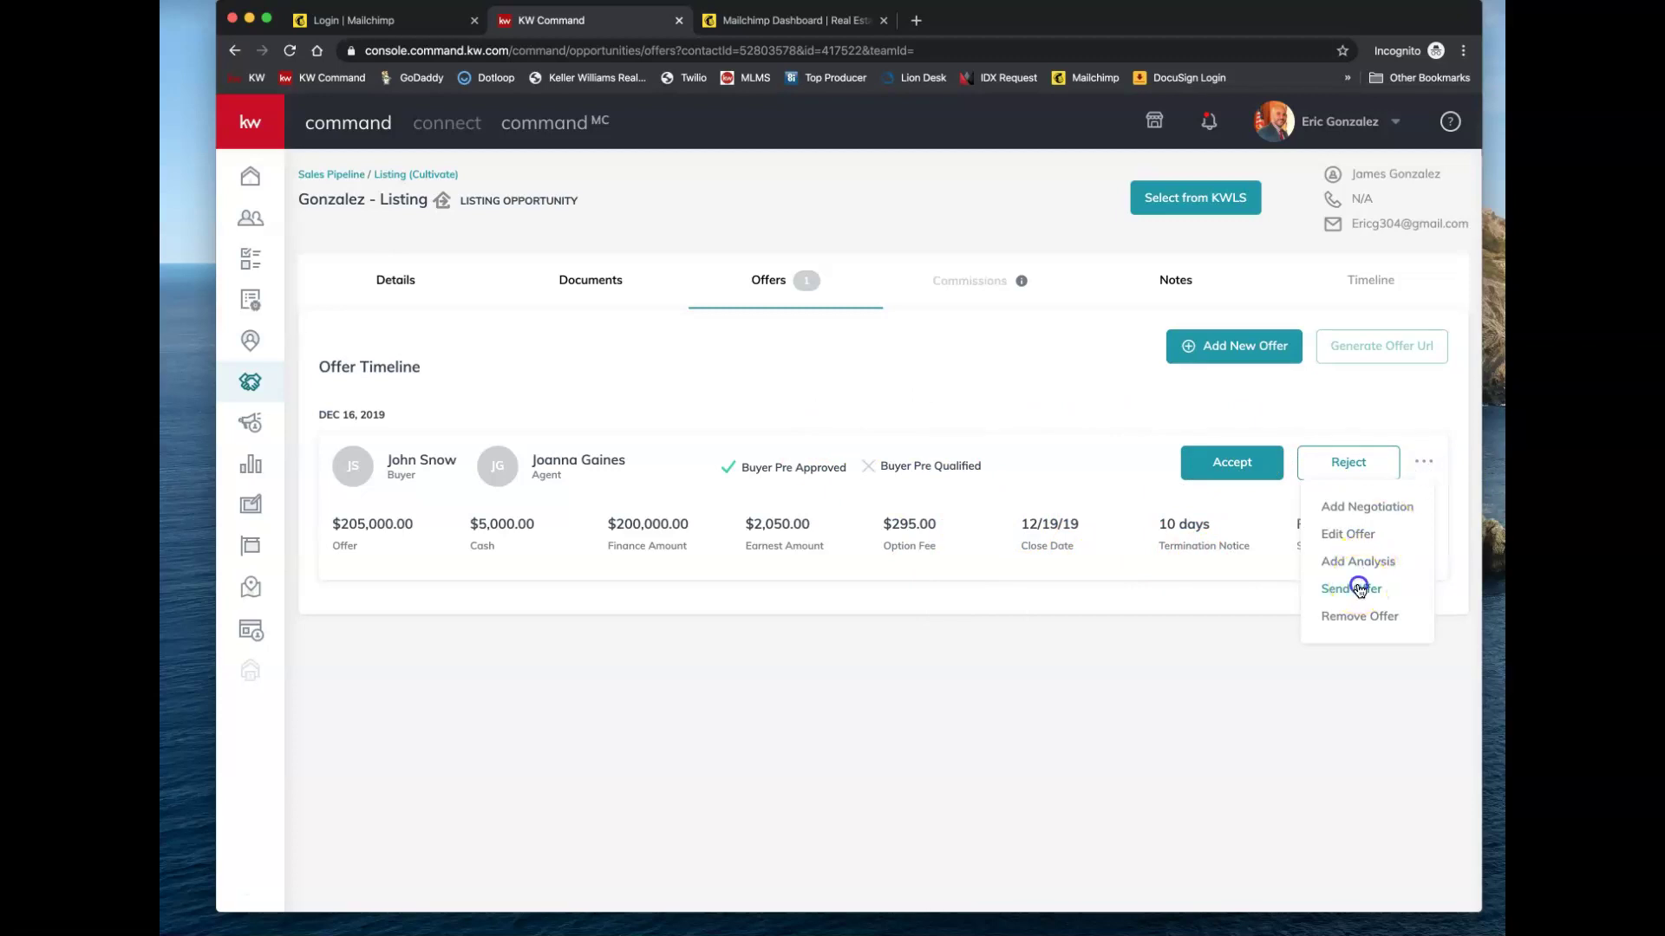
click(1359, 587)
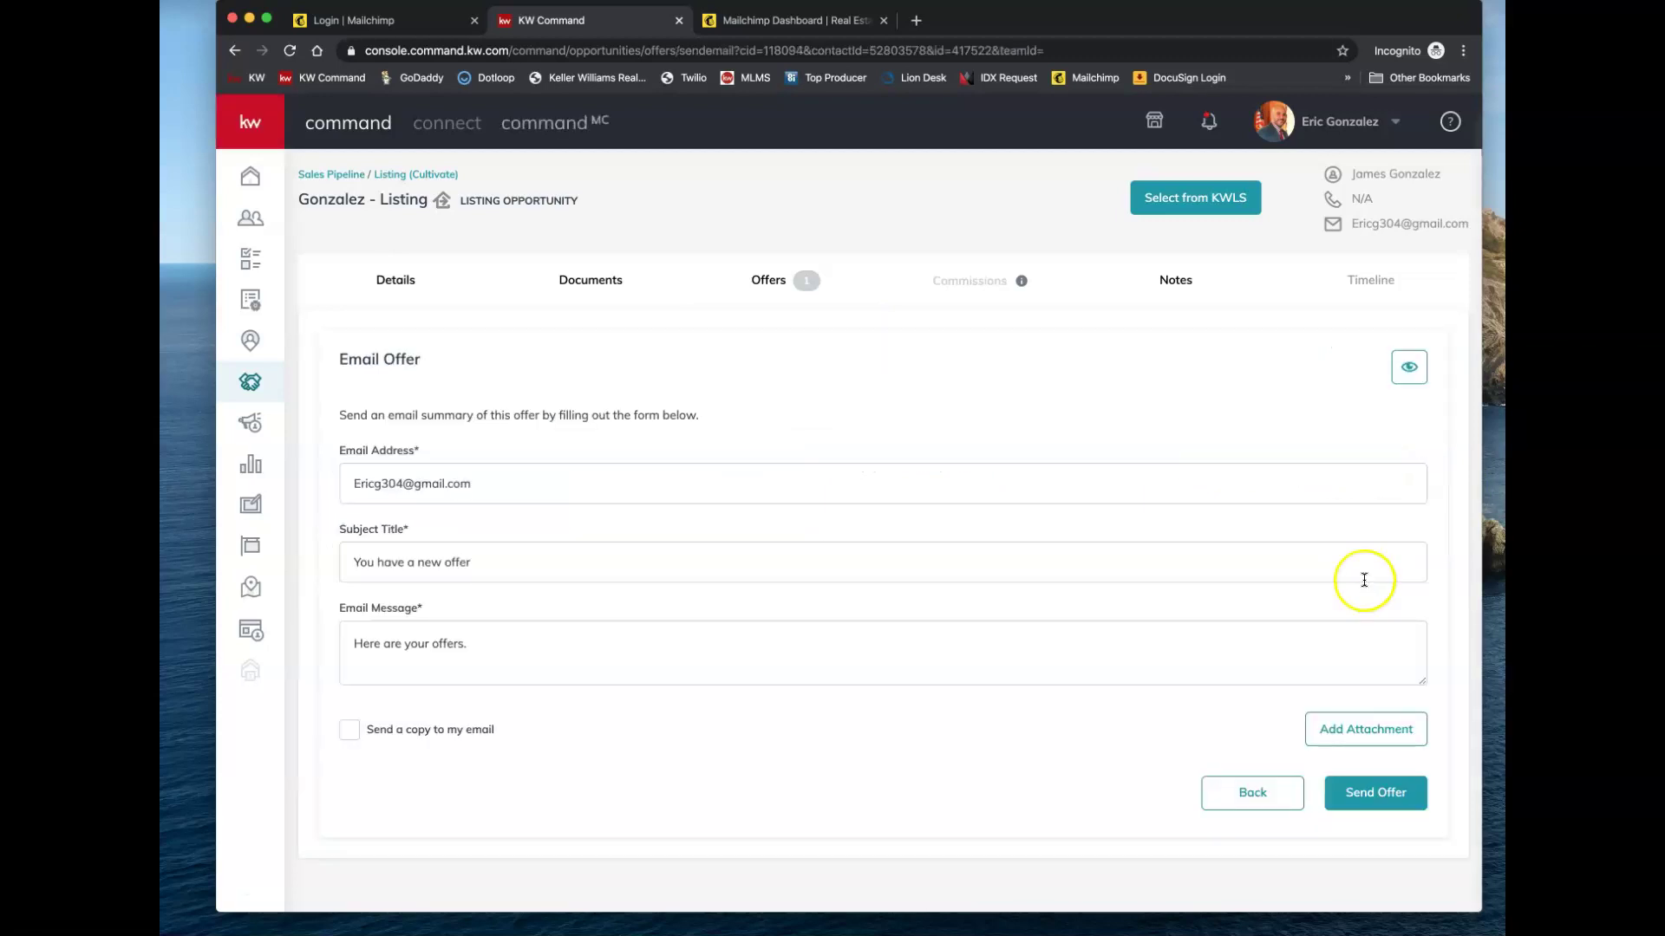
drag(555, 488, 260, 486)
drag(421, 487, 422, 484)
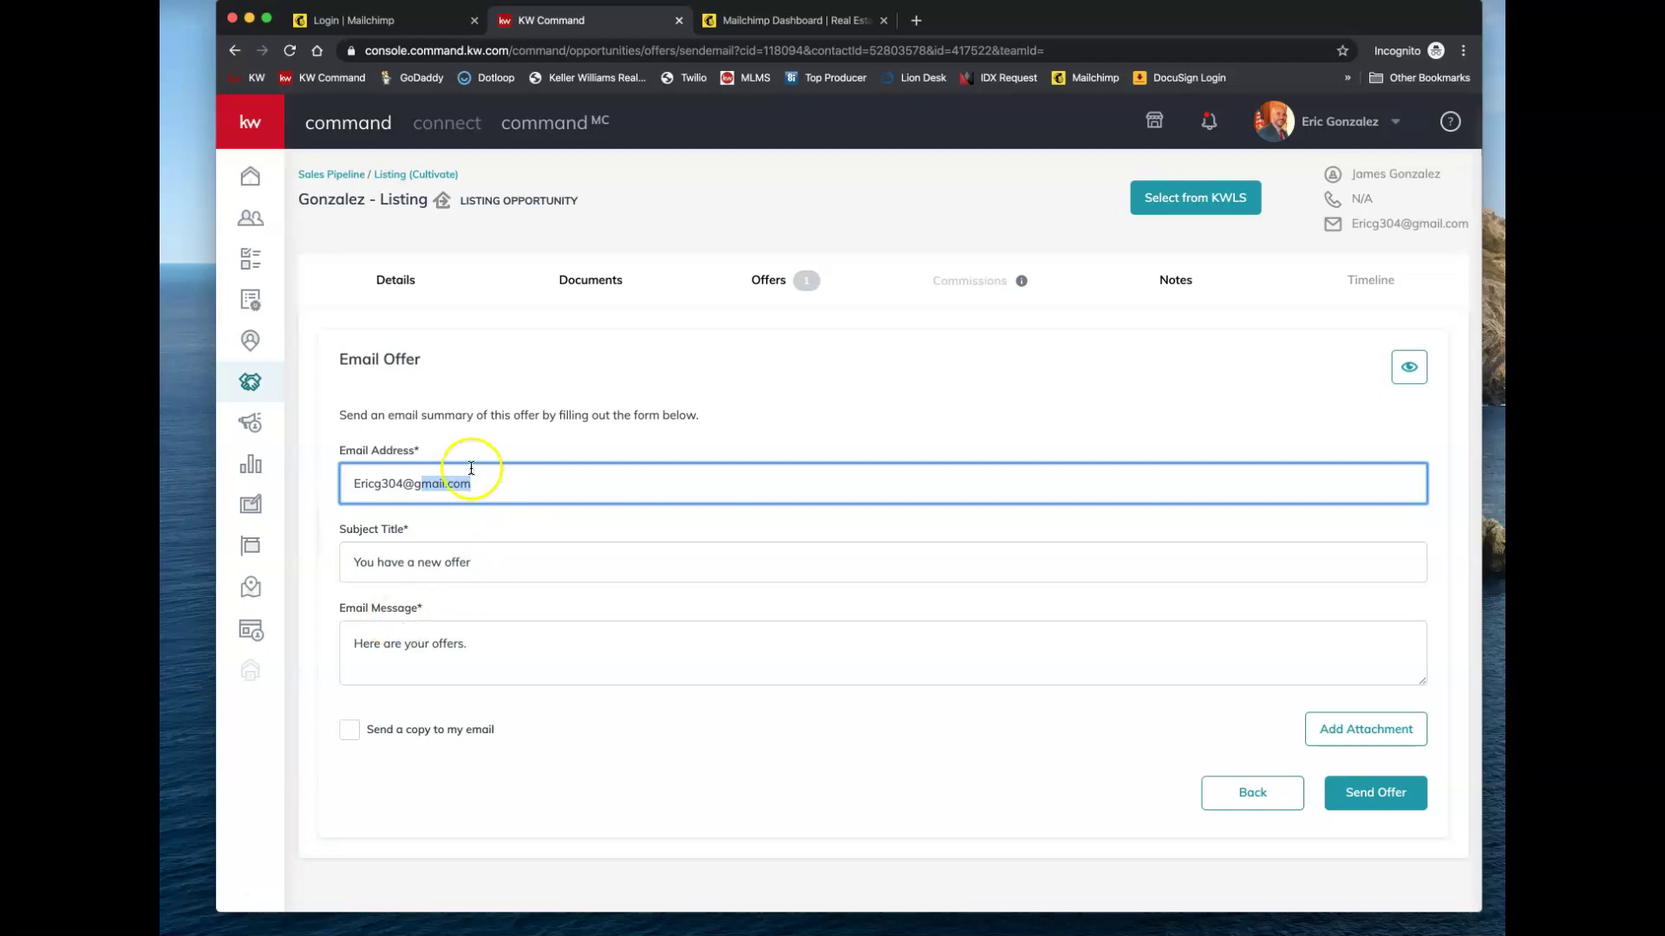
- Check Campaigns > Emails > Configure Lists, finding no email lists connected
click(254, 429)
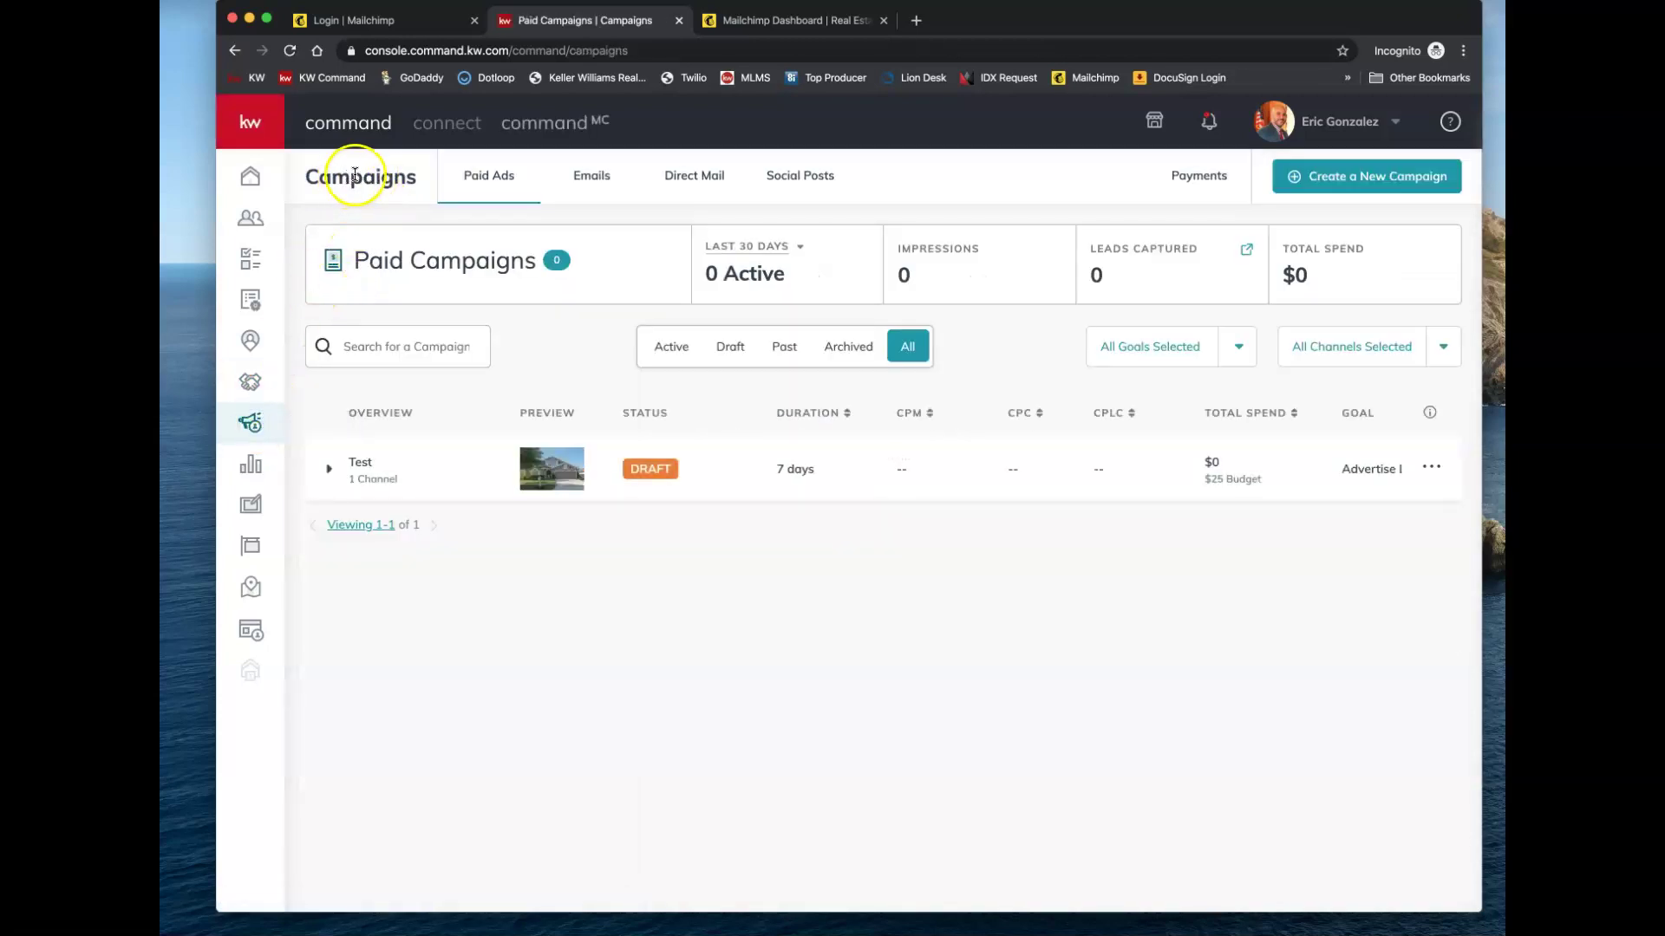
click(585, 177)
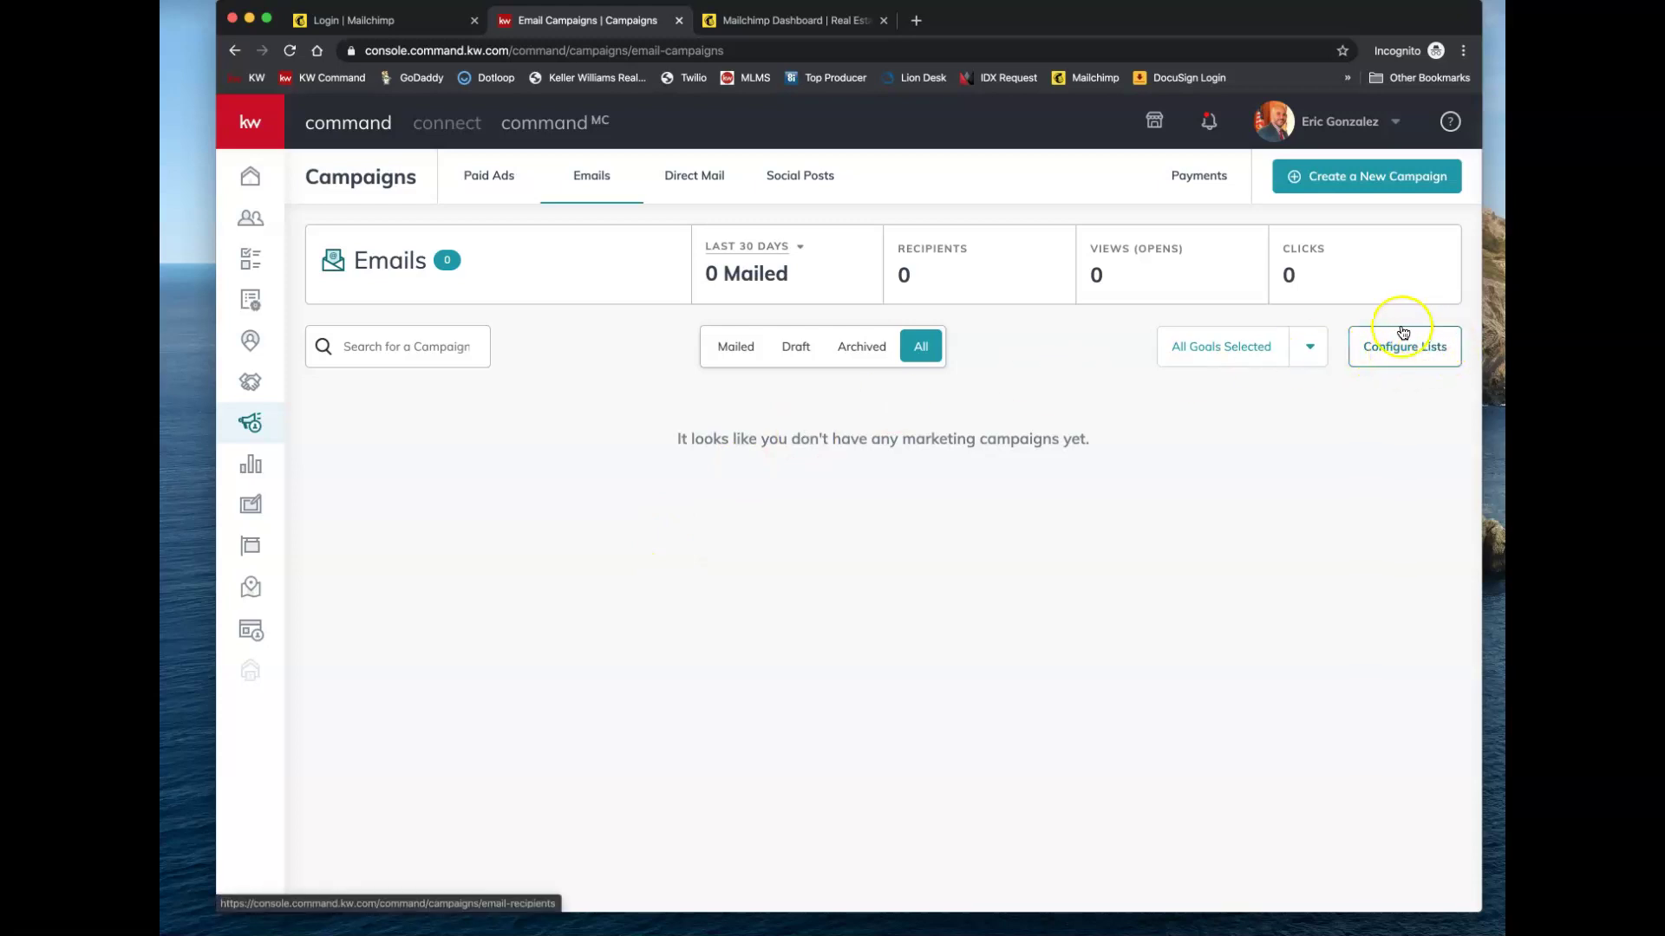
click(1439, 362)
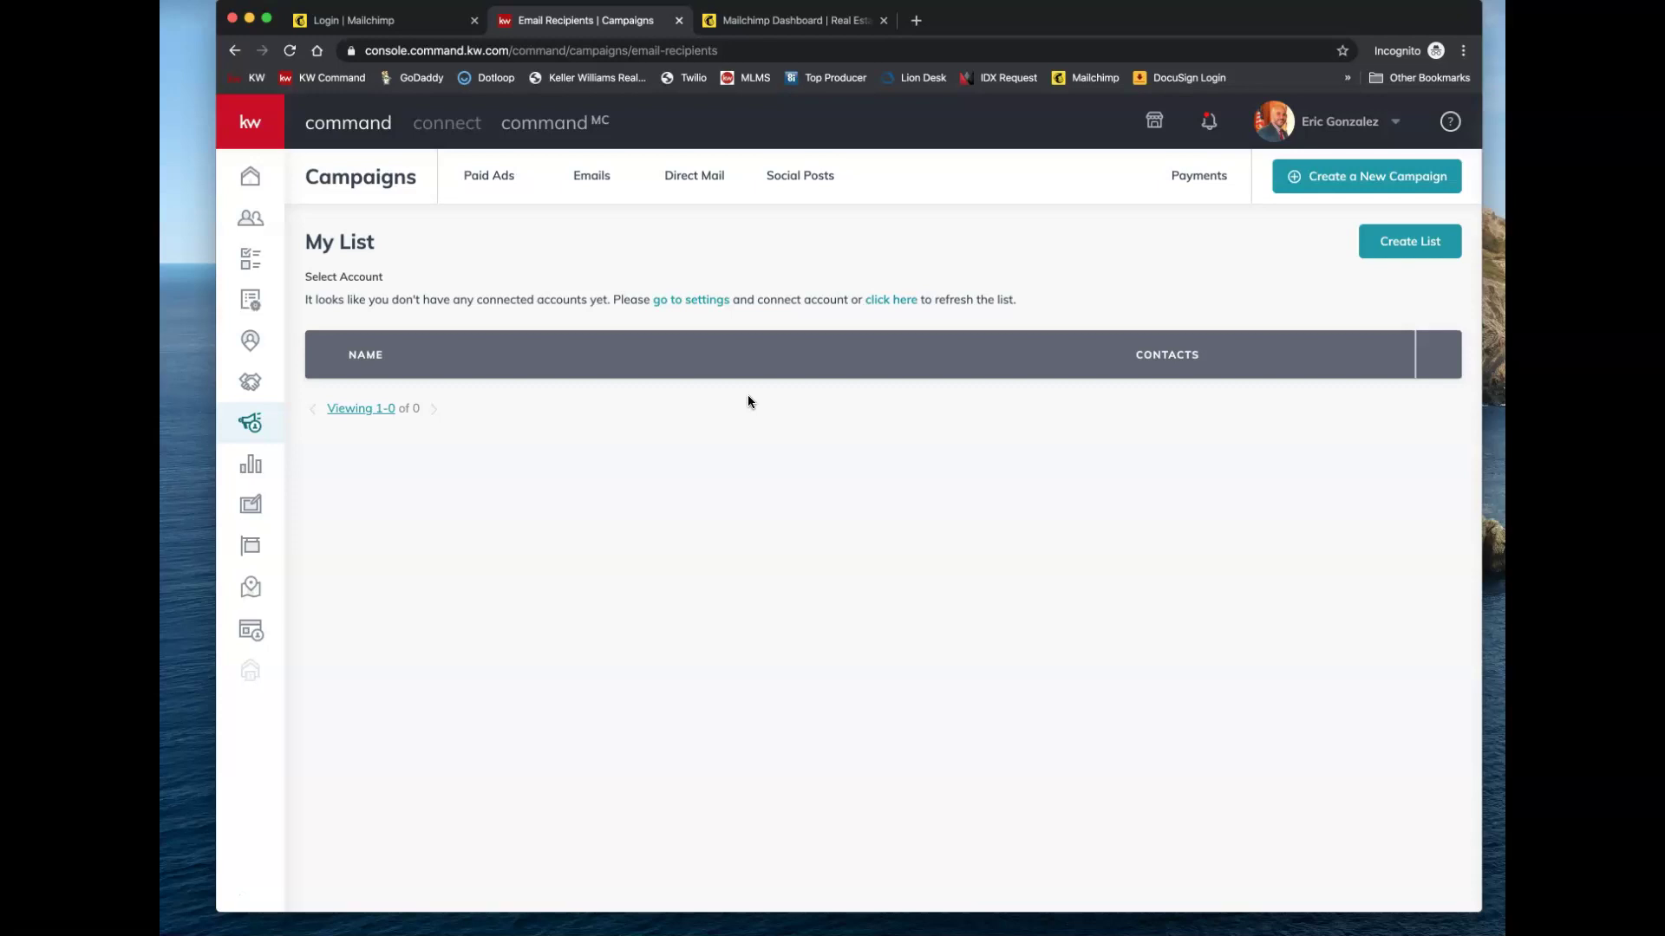
- Return to Settings and scroll down to the Marketing Automation integrations
click(1333, 126)
click(1311, 253)
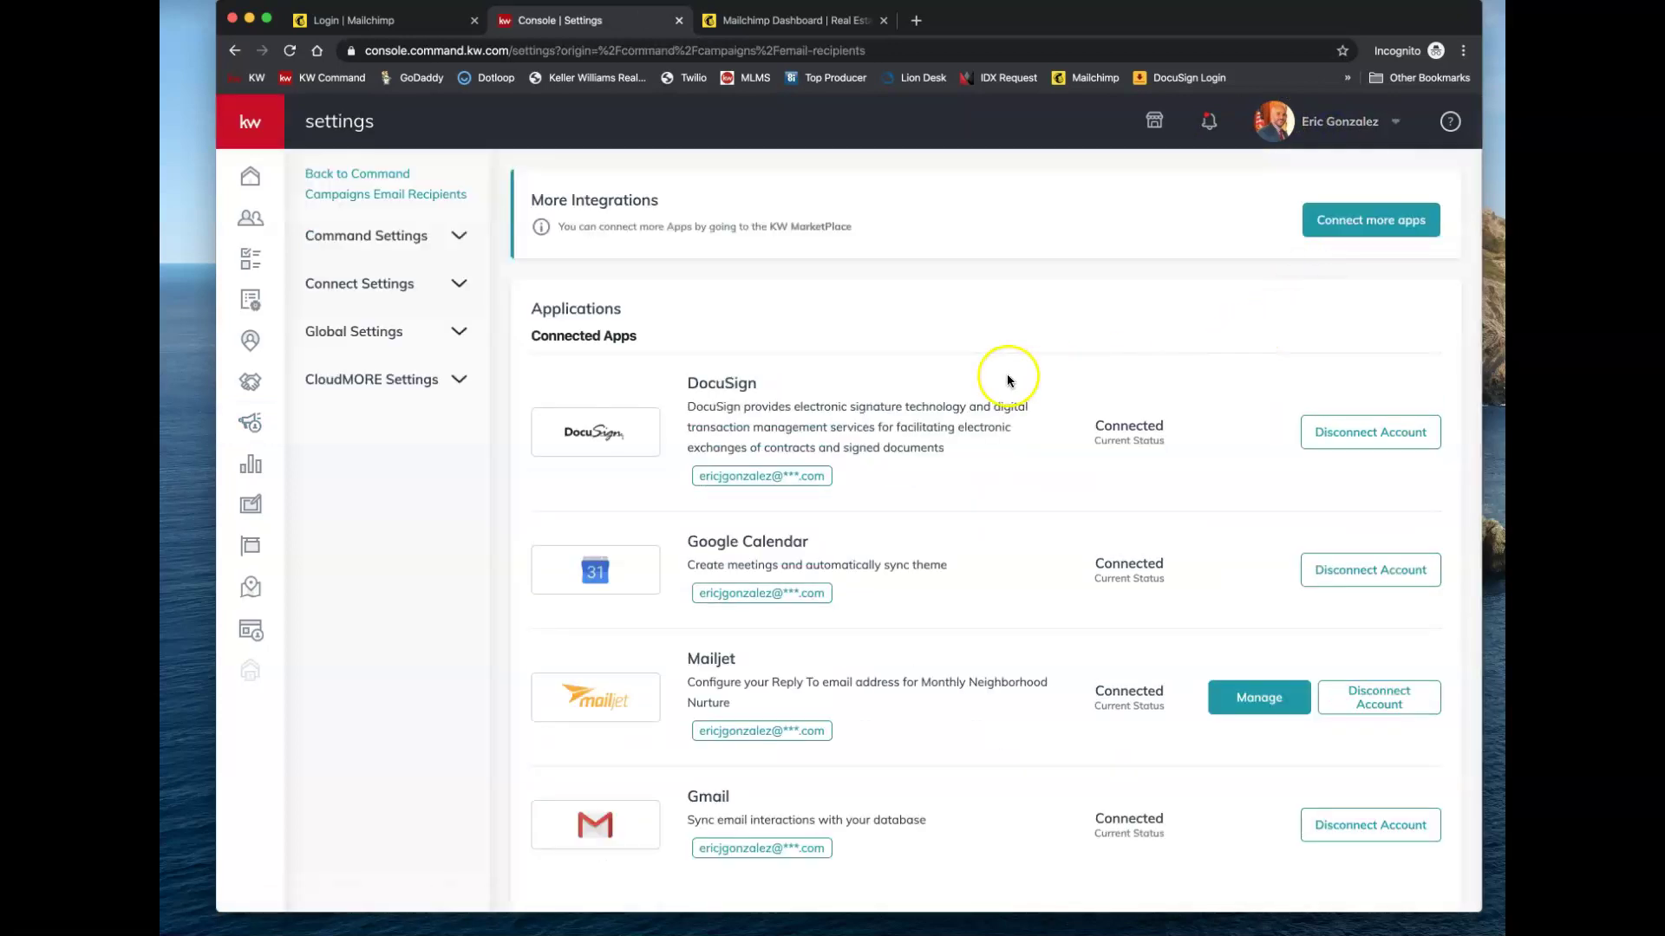
scroll(1007, 380, down, 3)
scroll(1008, 380, down, 7)
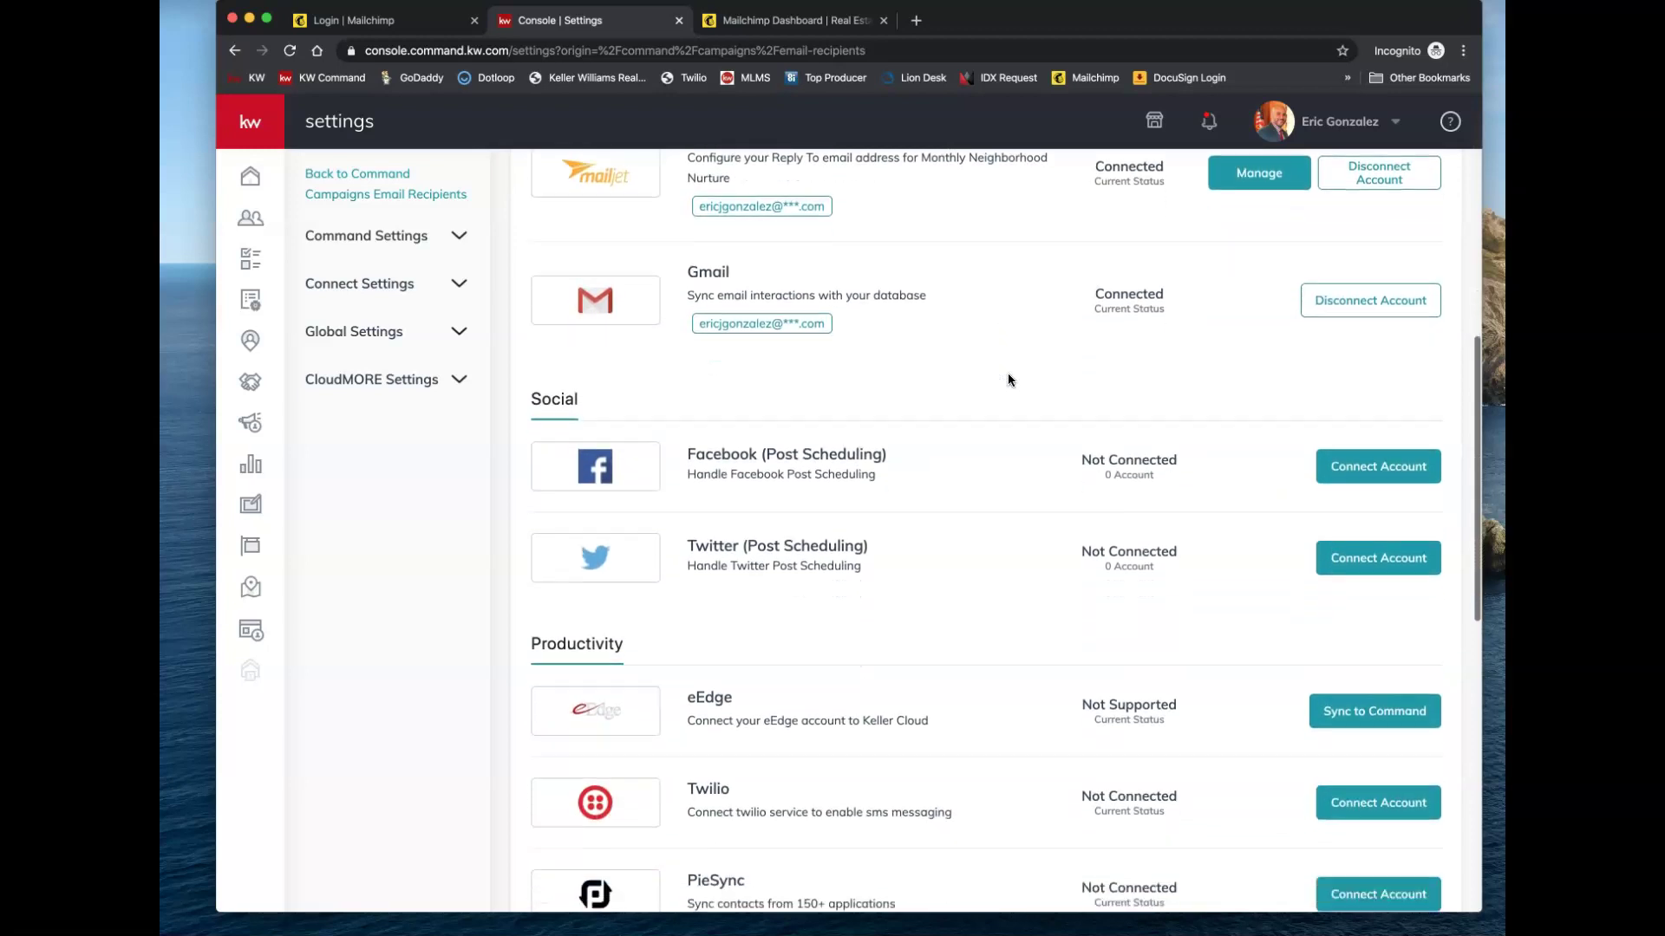
scroll(1008, 380, down, 7)
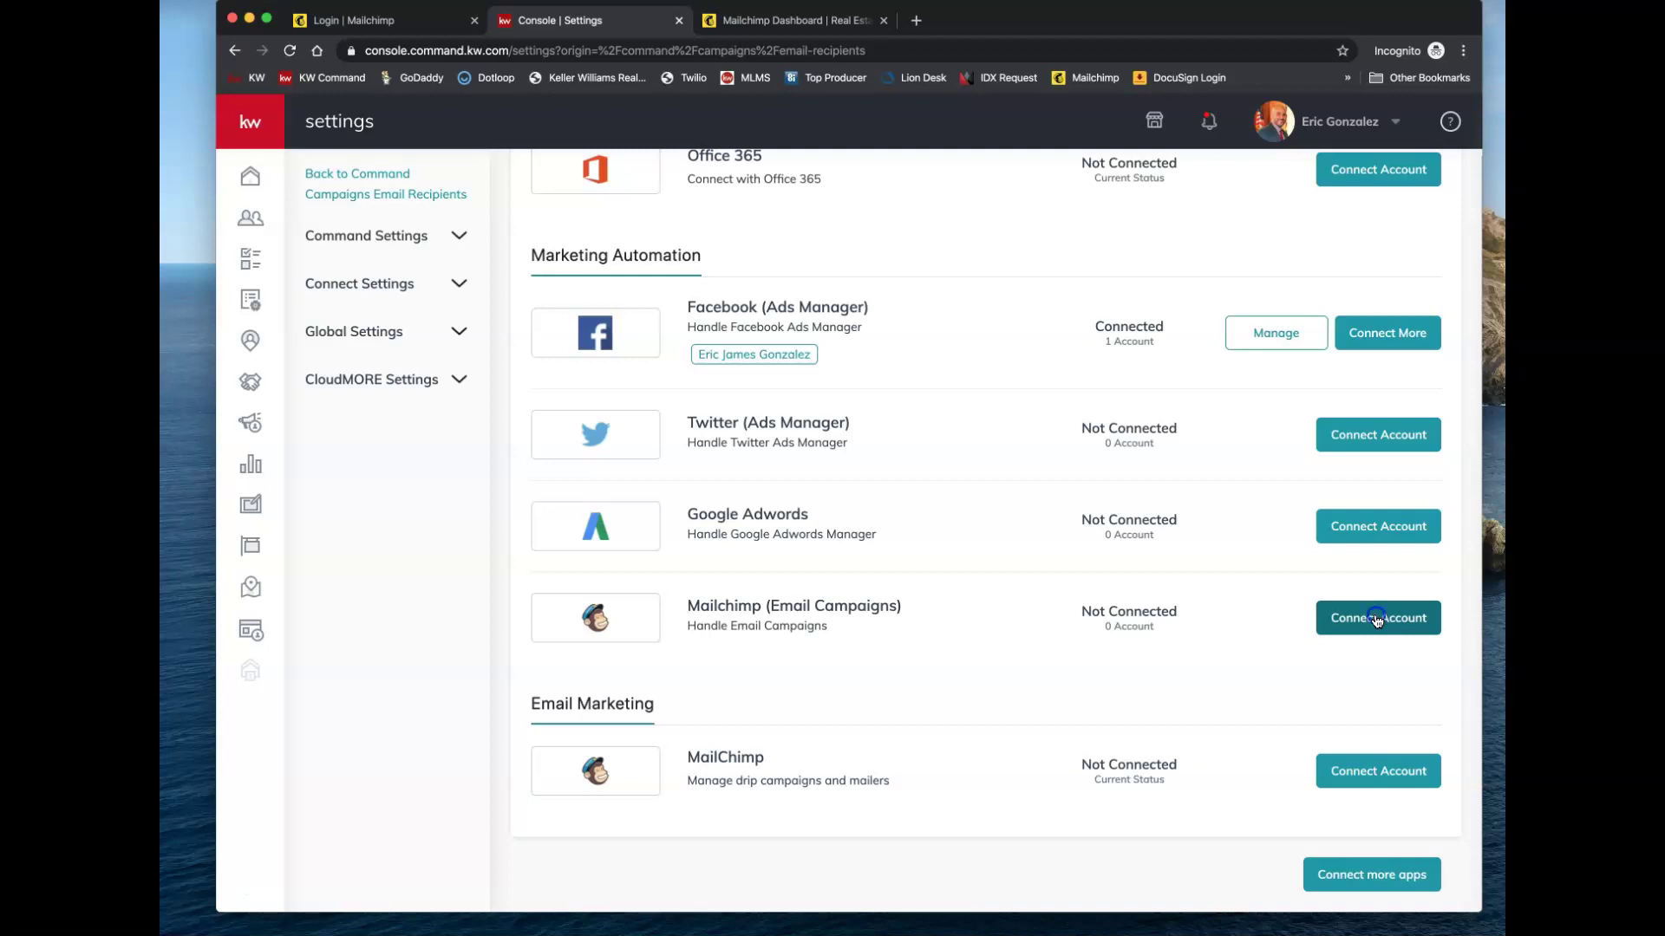
- Connect the Mailchimp (Email Campaigns) integration using the saved Mailchimp login
click(1378, 619)
click(816, 364)
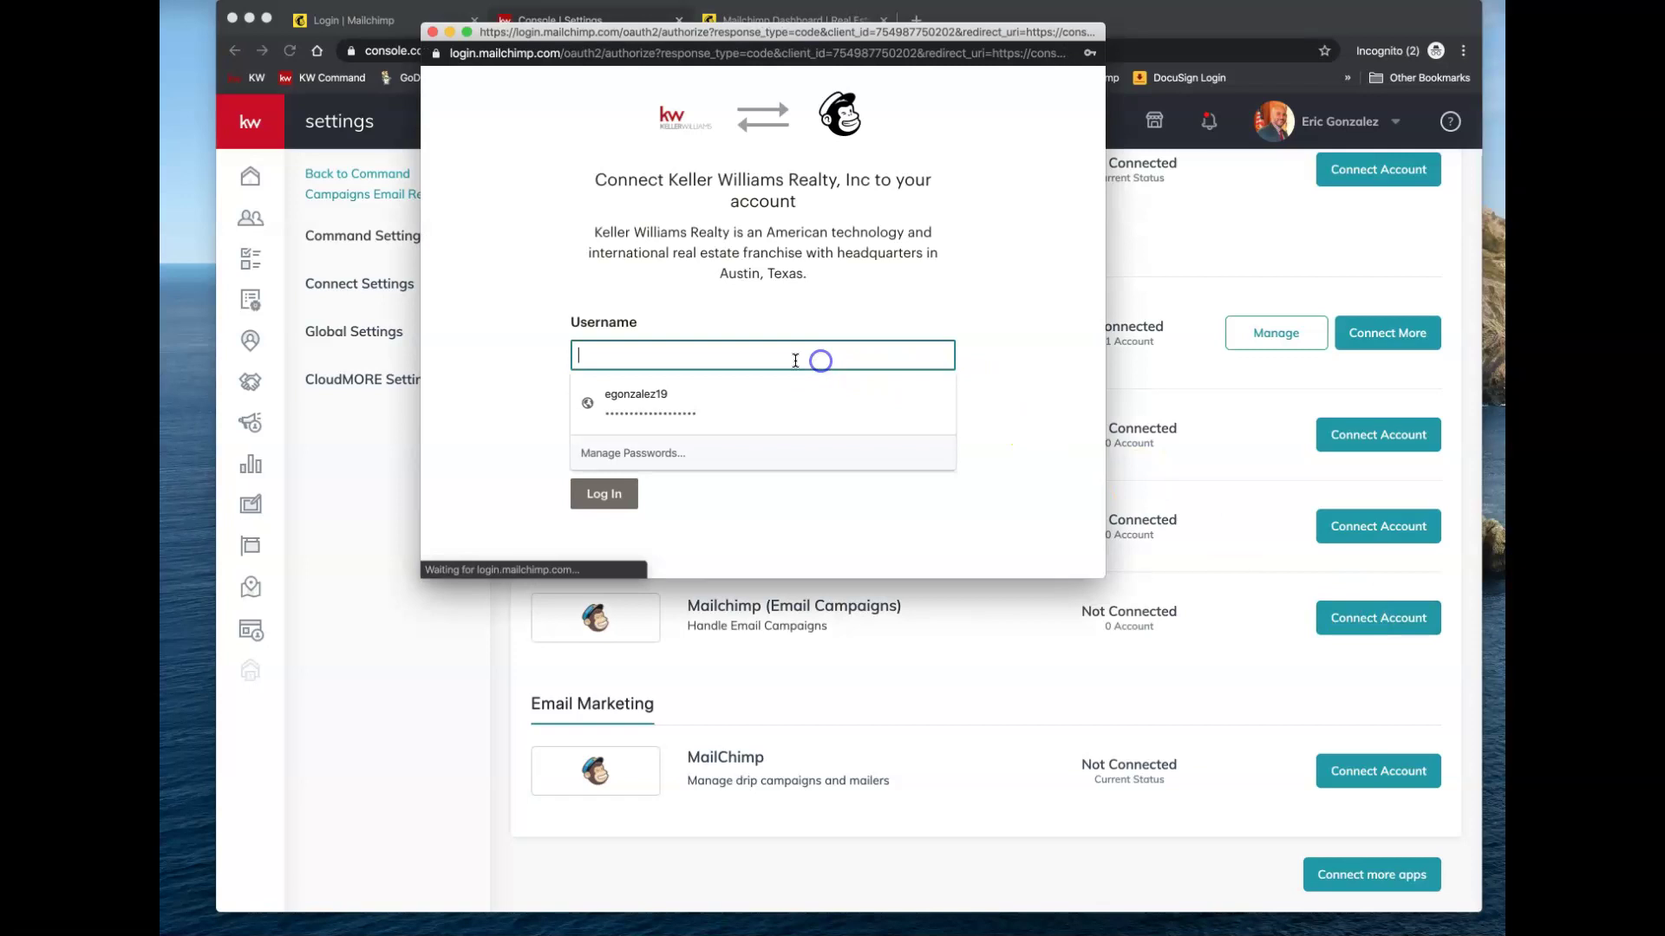
click(668, 384)
click(600, 496)
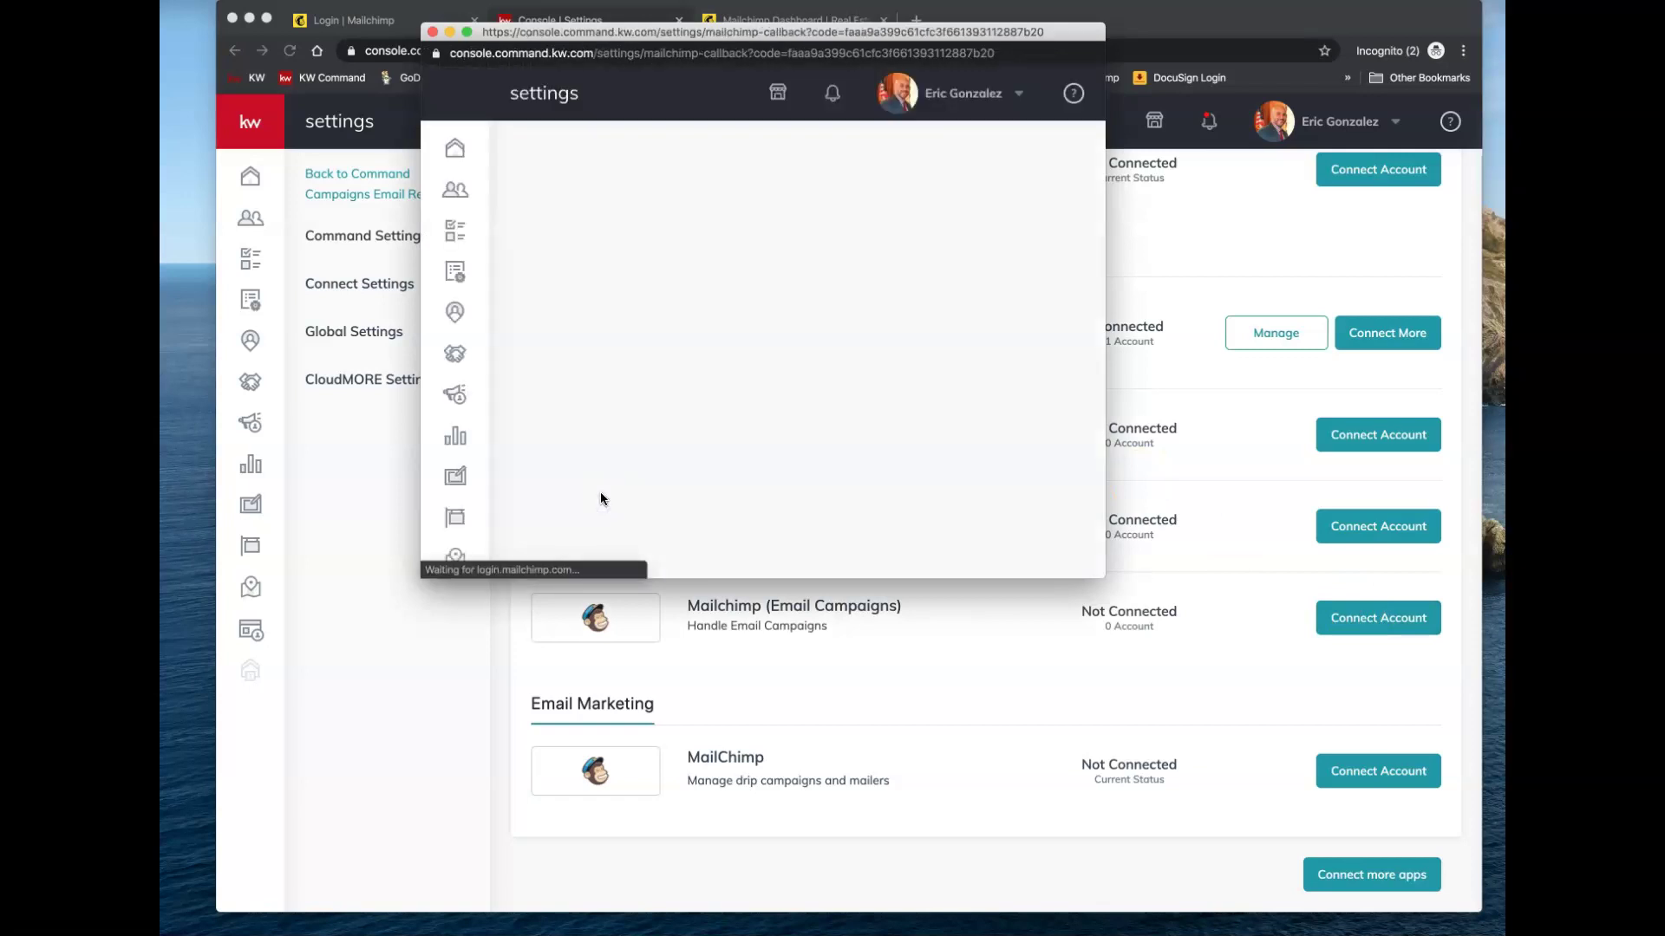
- Connect the MailChimp drip-campaign integration with the same saved login, then switch to Mailchimp
click(1375, 771)
click(868, 384)
click(761, 425)
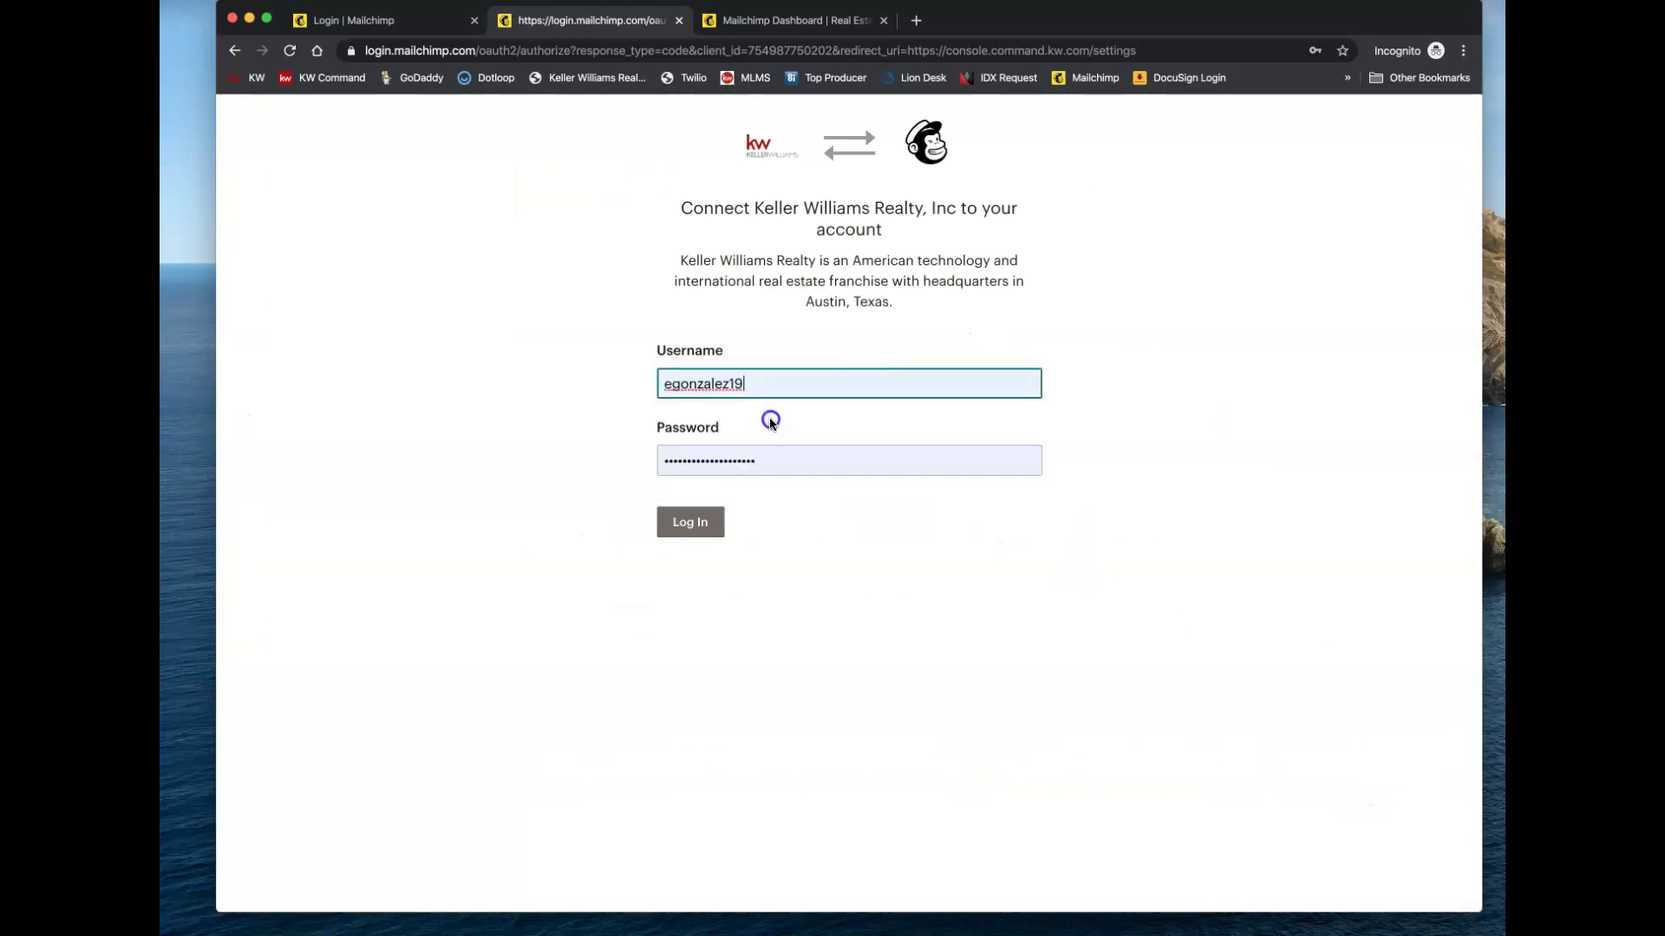
click(711, 519)
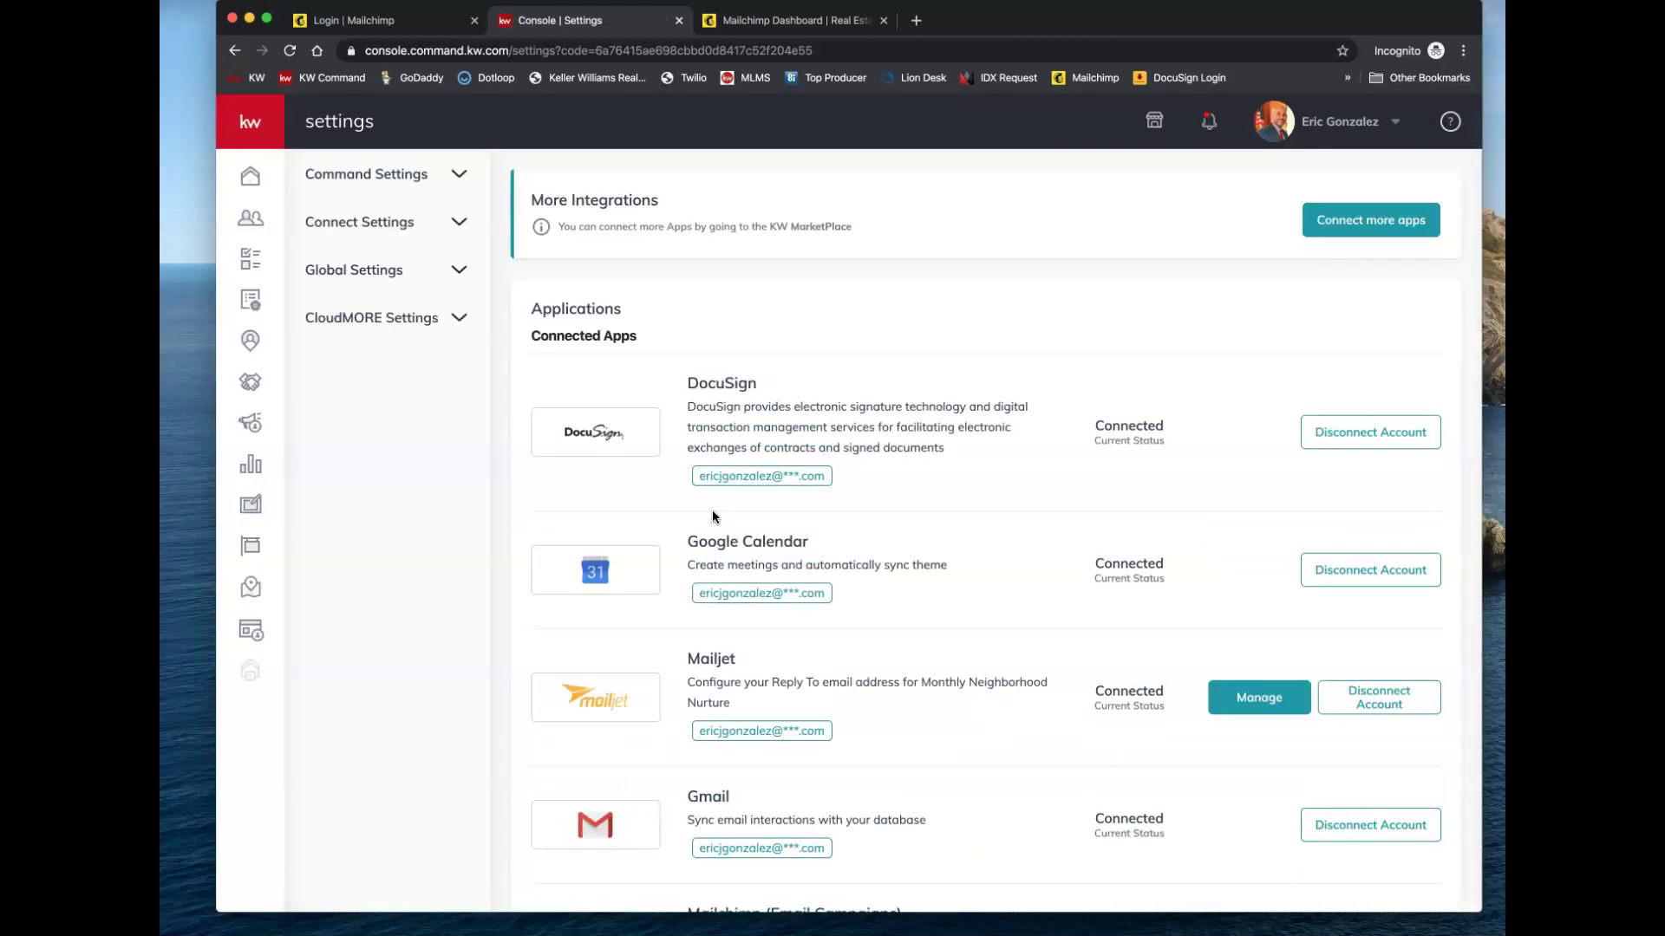
scroll(714, 511, down, 10)
scroll(674, 476, up, 4)
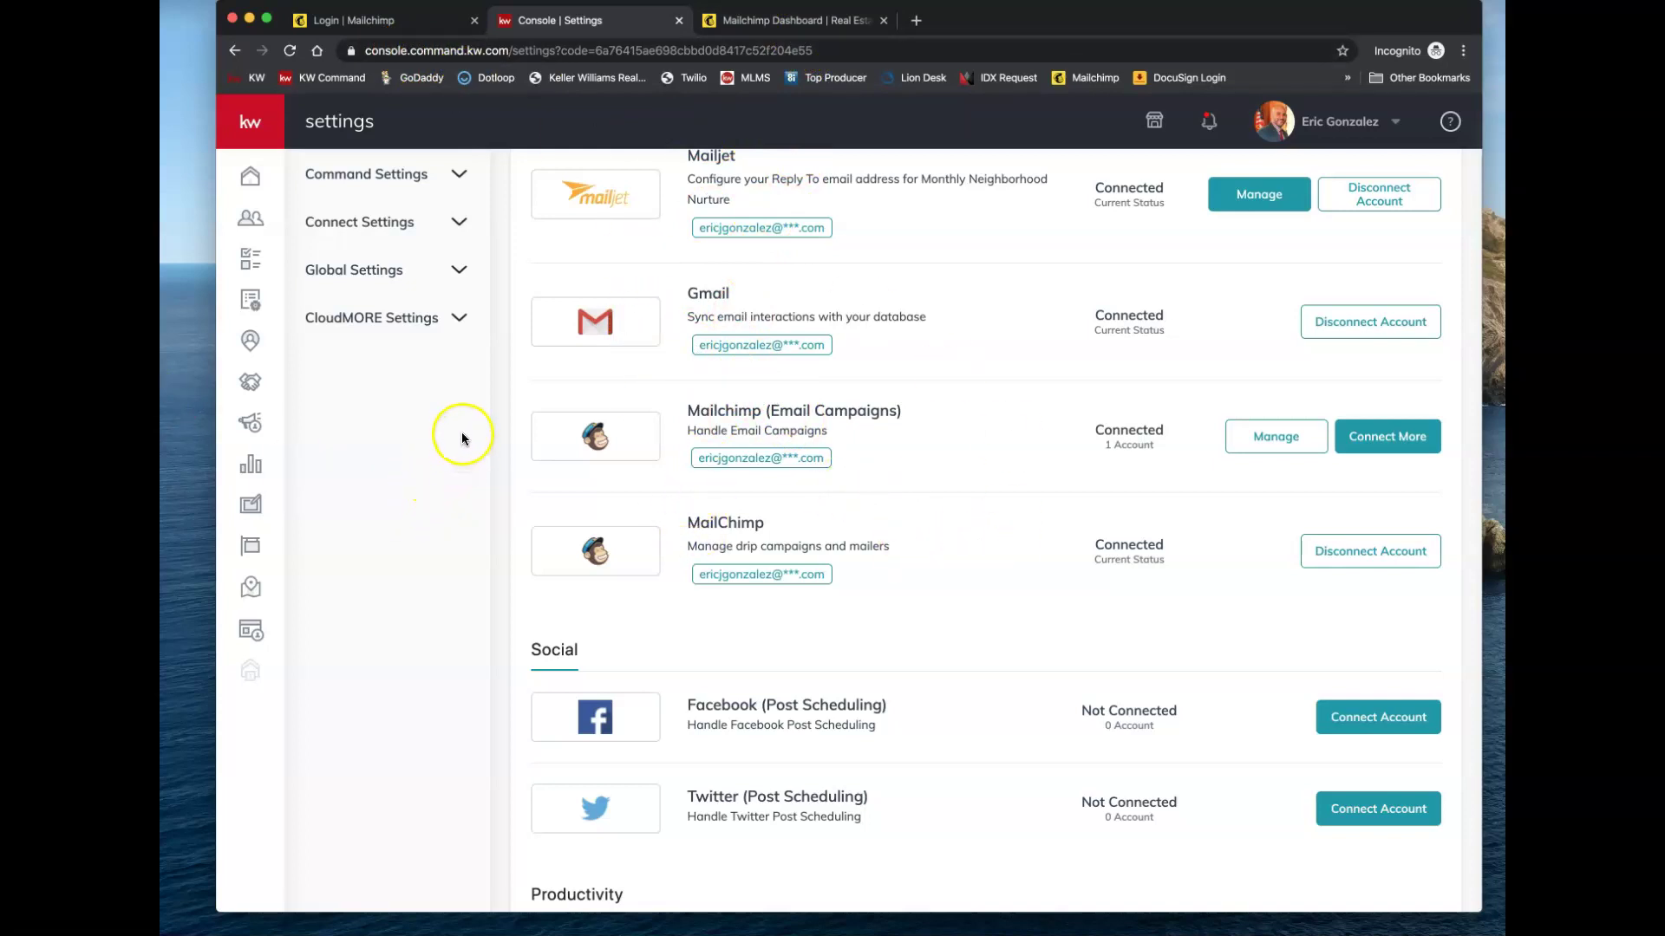
click(846, 20)
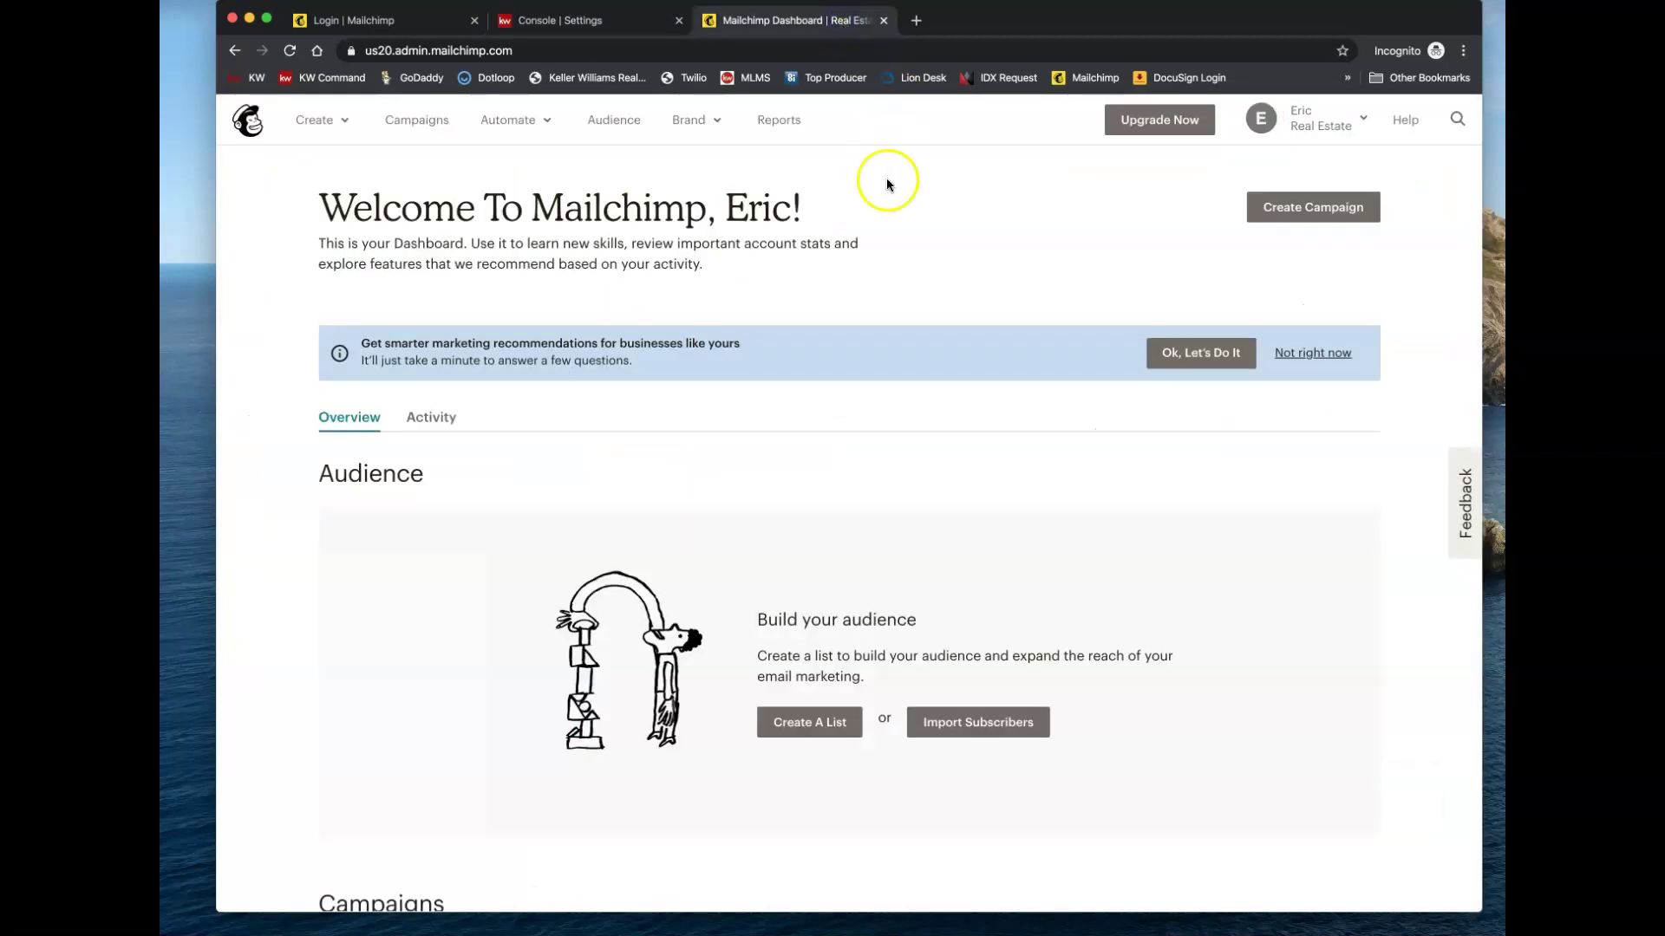
- Create a new audience list and name it 'KW Command'
scroll(443, 397, down, 1)
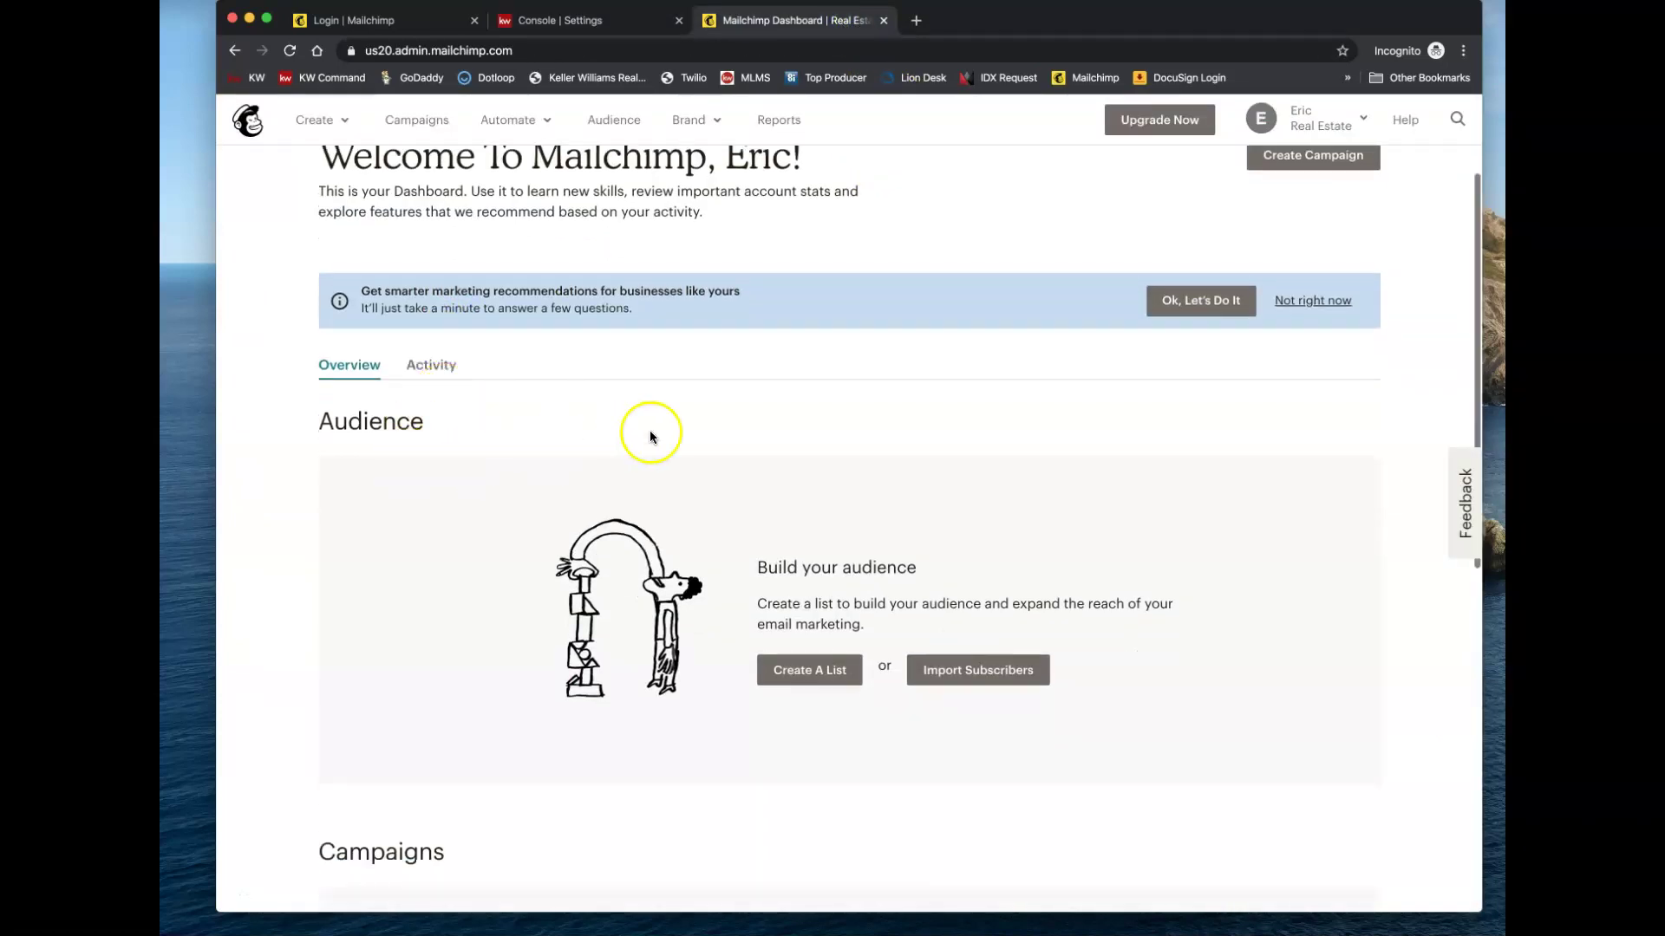
scroll(651, 451, down, 1)
scroll(680, 564, up, 2)
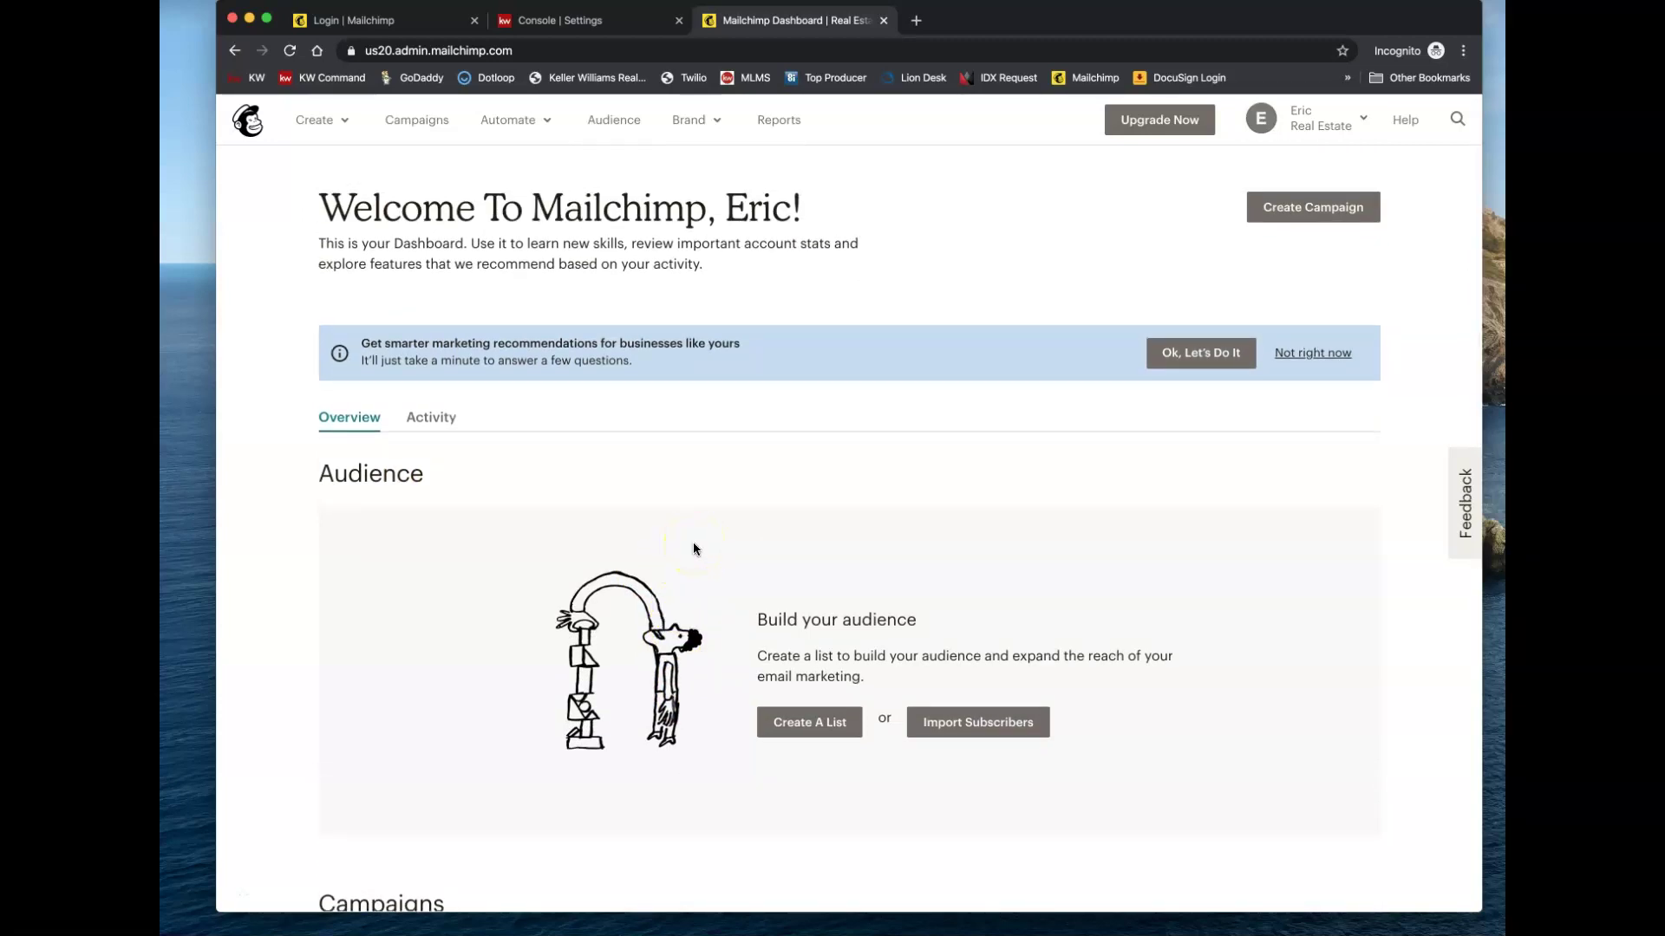
click(809, 722)
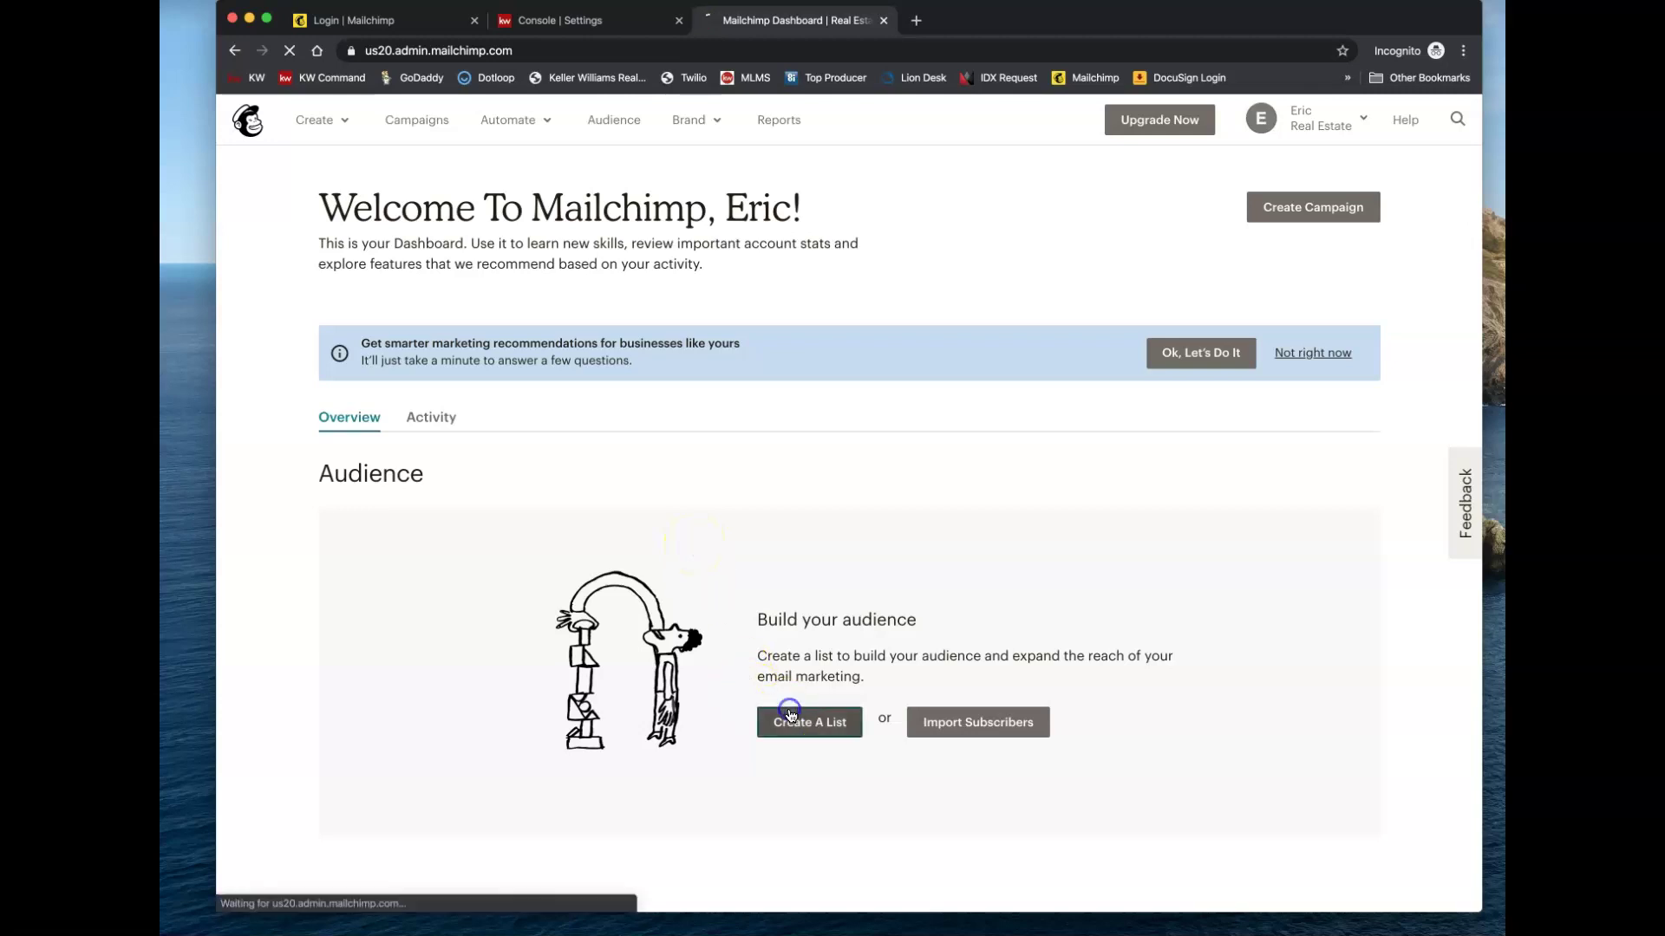
click(482, 367)
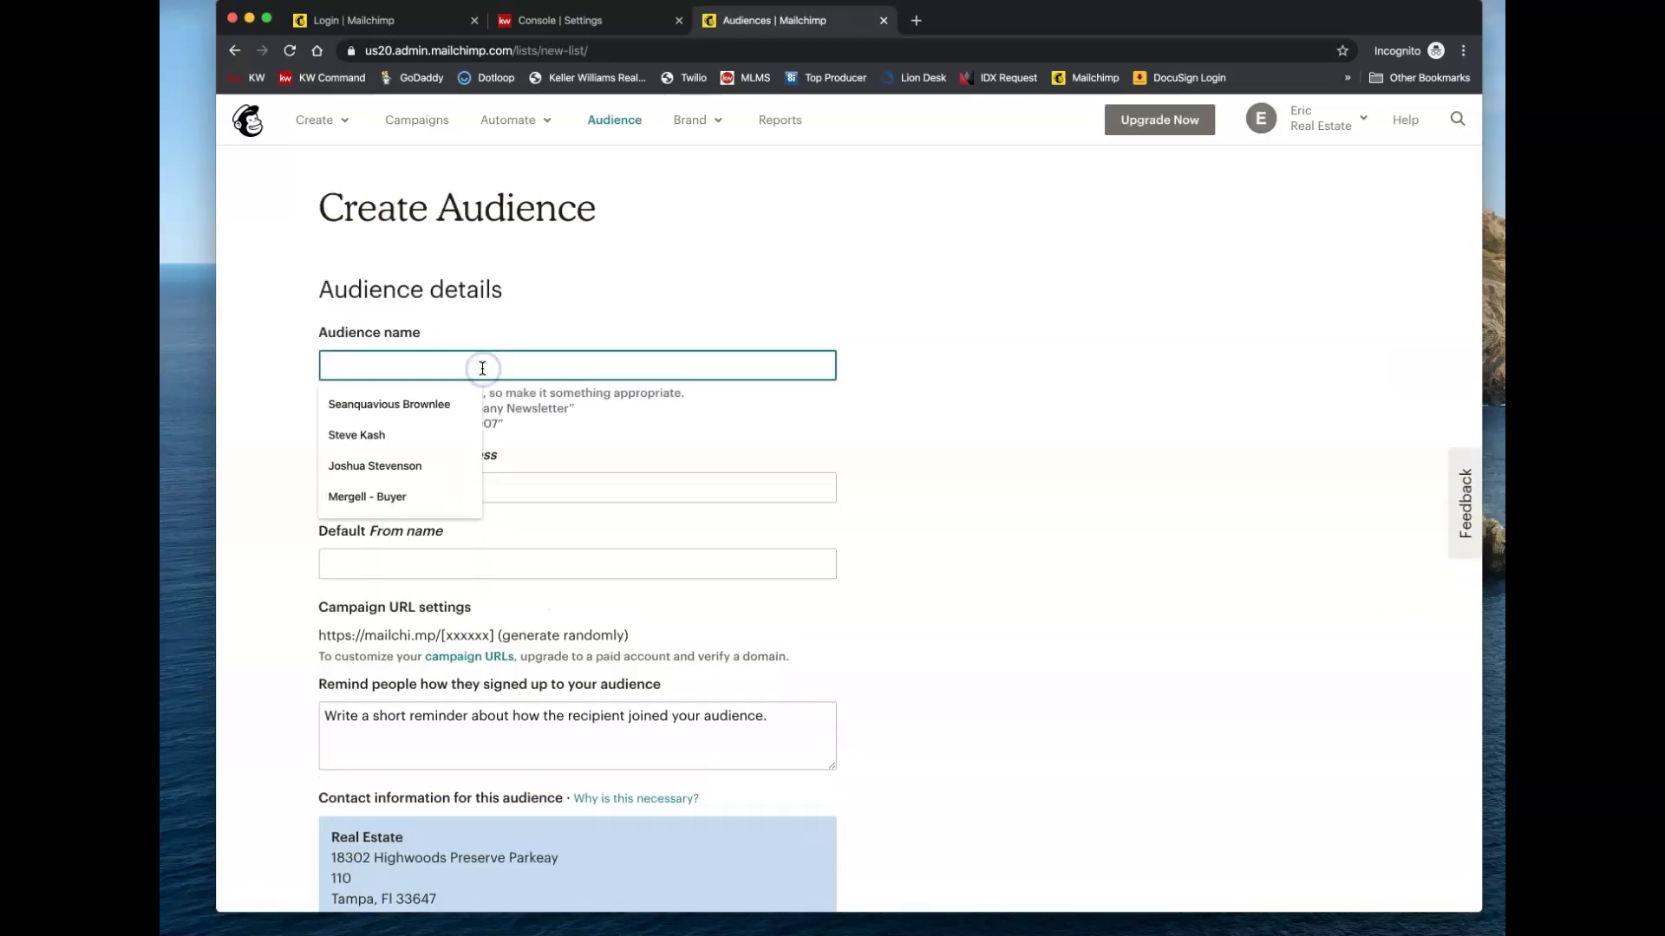
text(KW C)
text(omm)
text(adn)
key(BackSpace)
key(BackSpace)
text(nd)
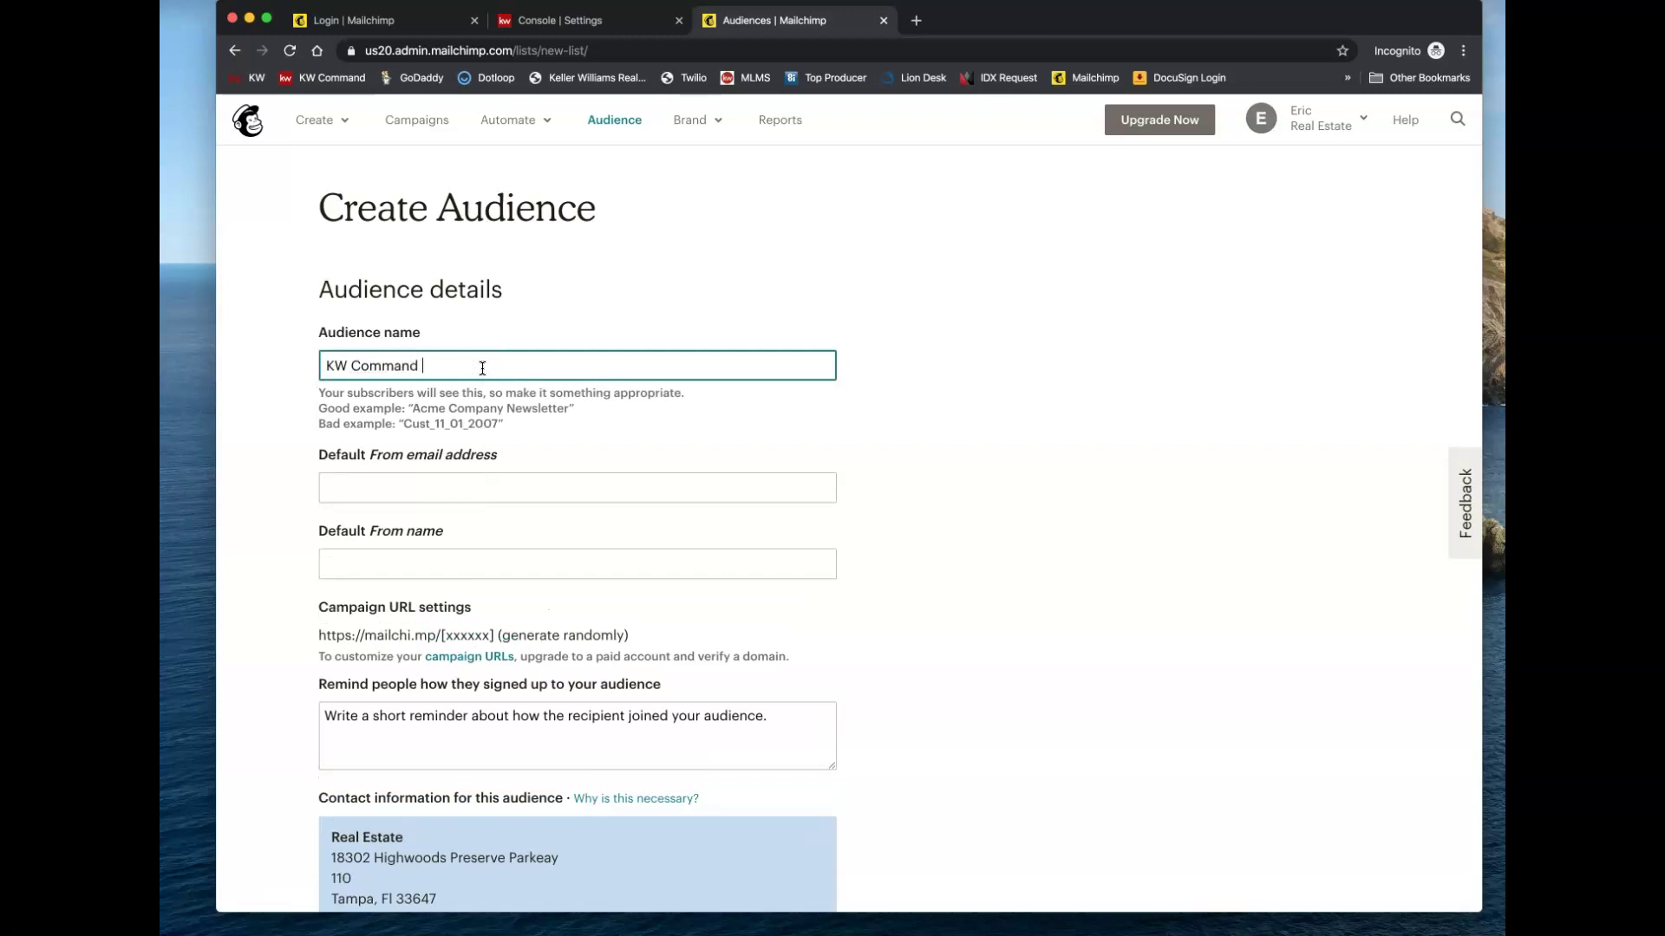
- Enter the sender's default From email address and default From name
click(475, 482)
text(Eric)
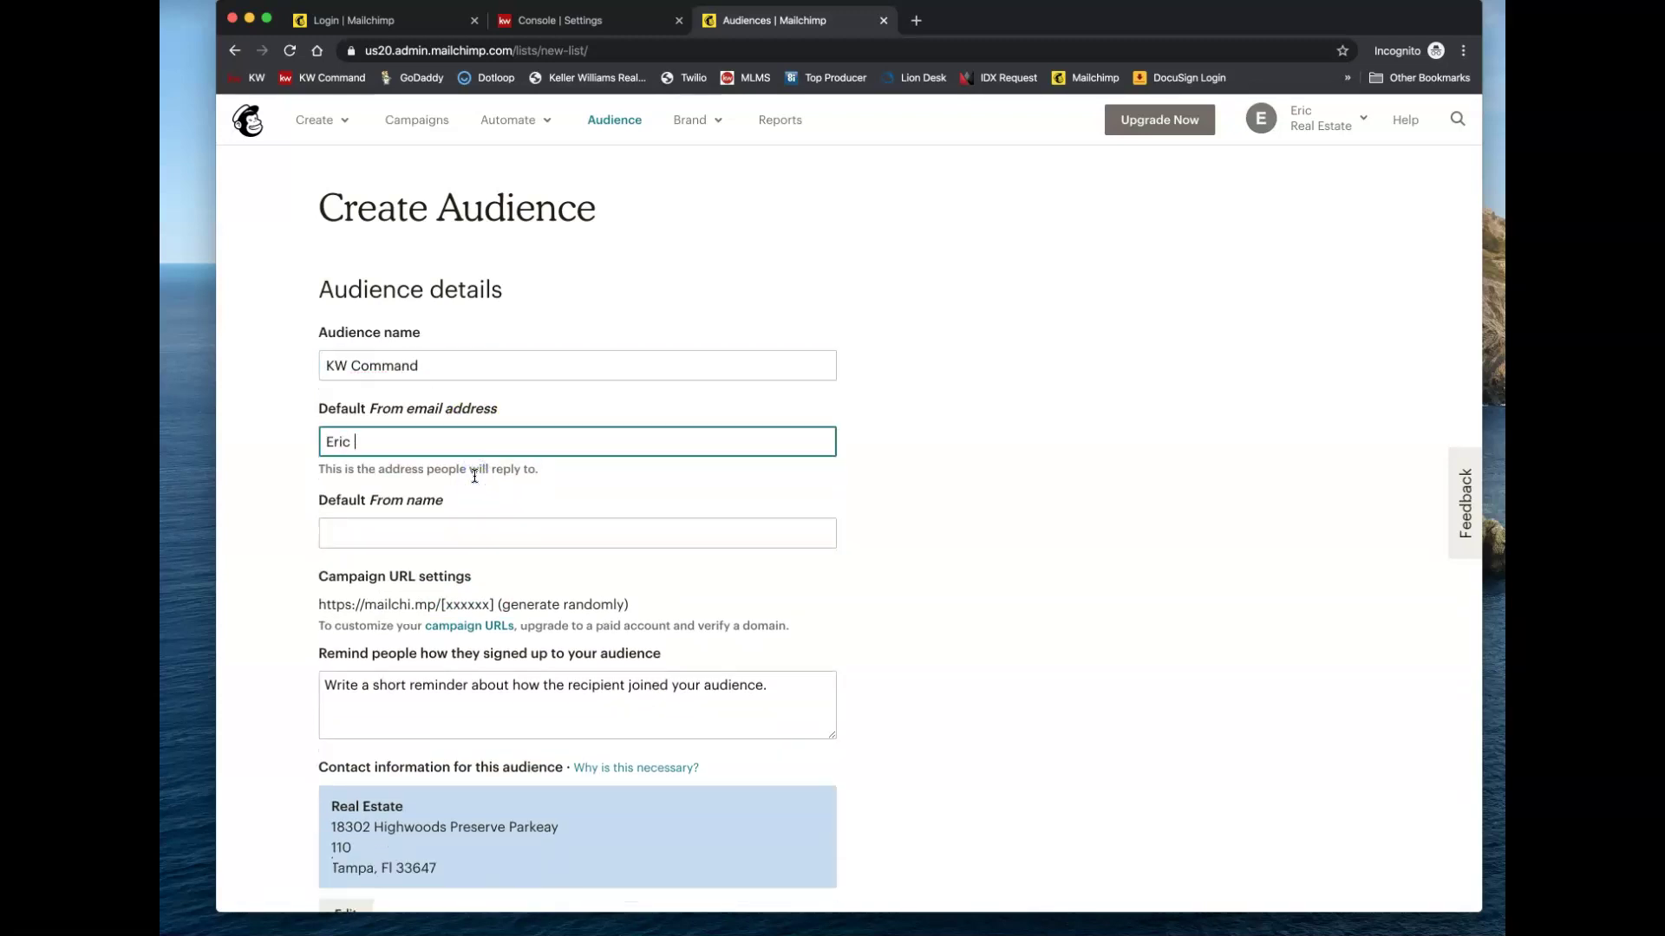
key(BackSpace)
key(BackSpace)
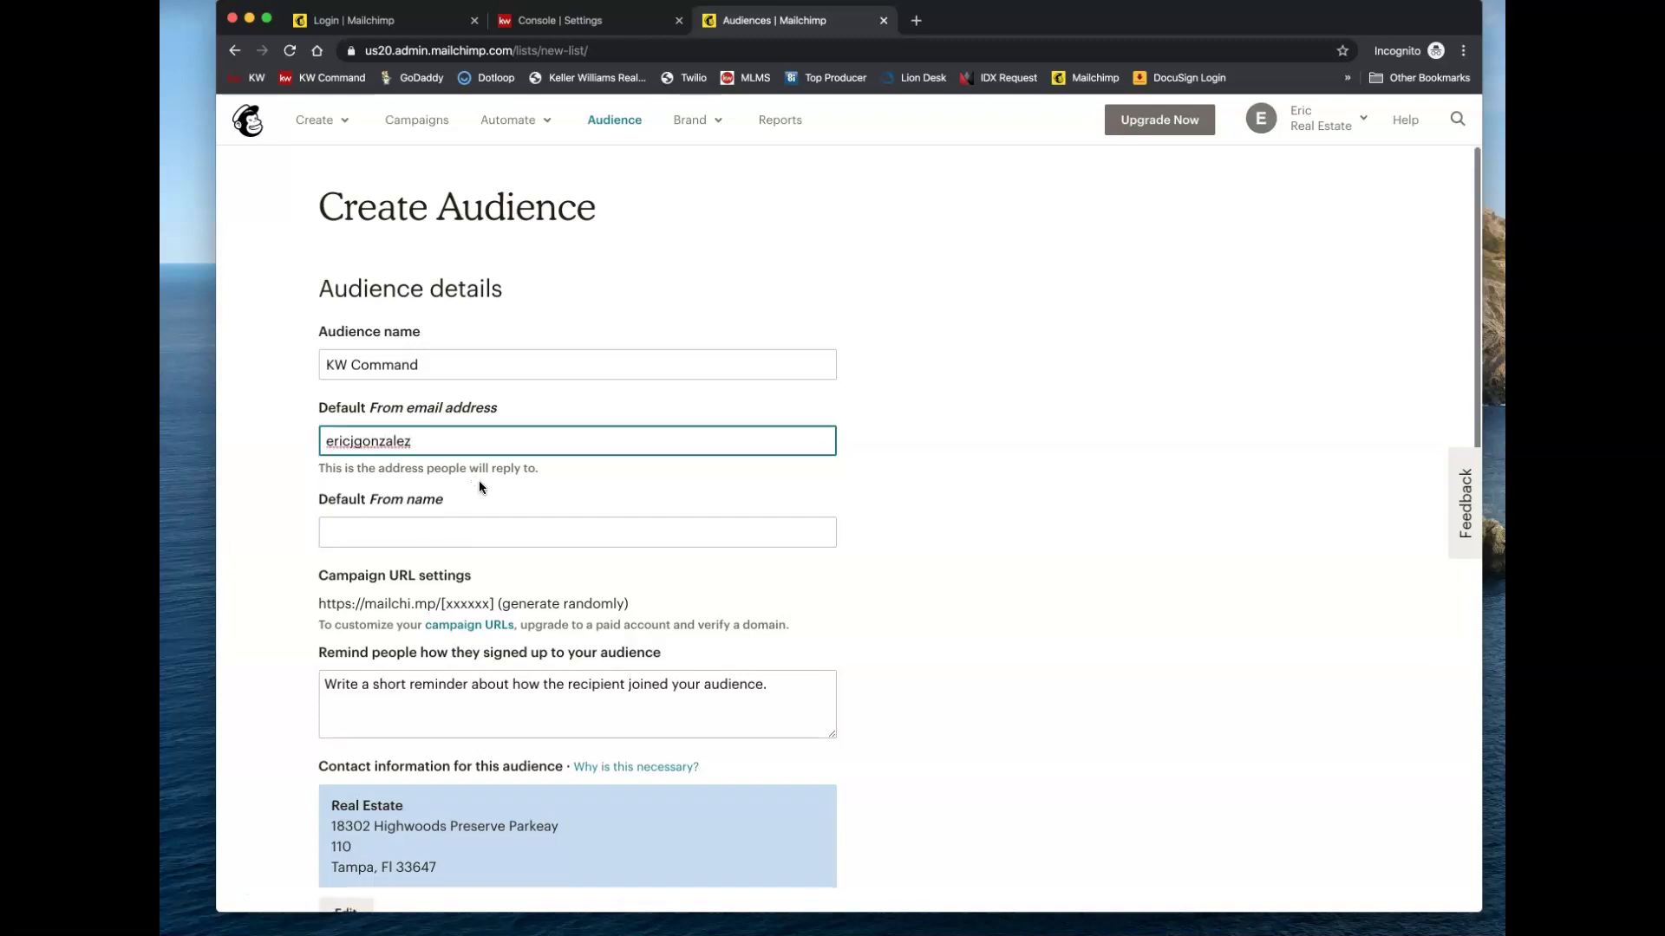
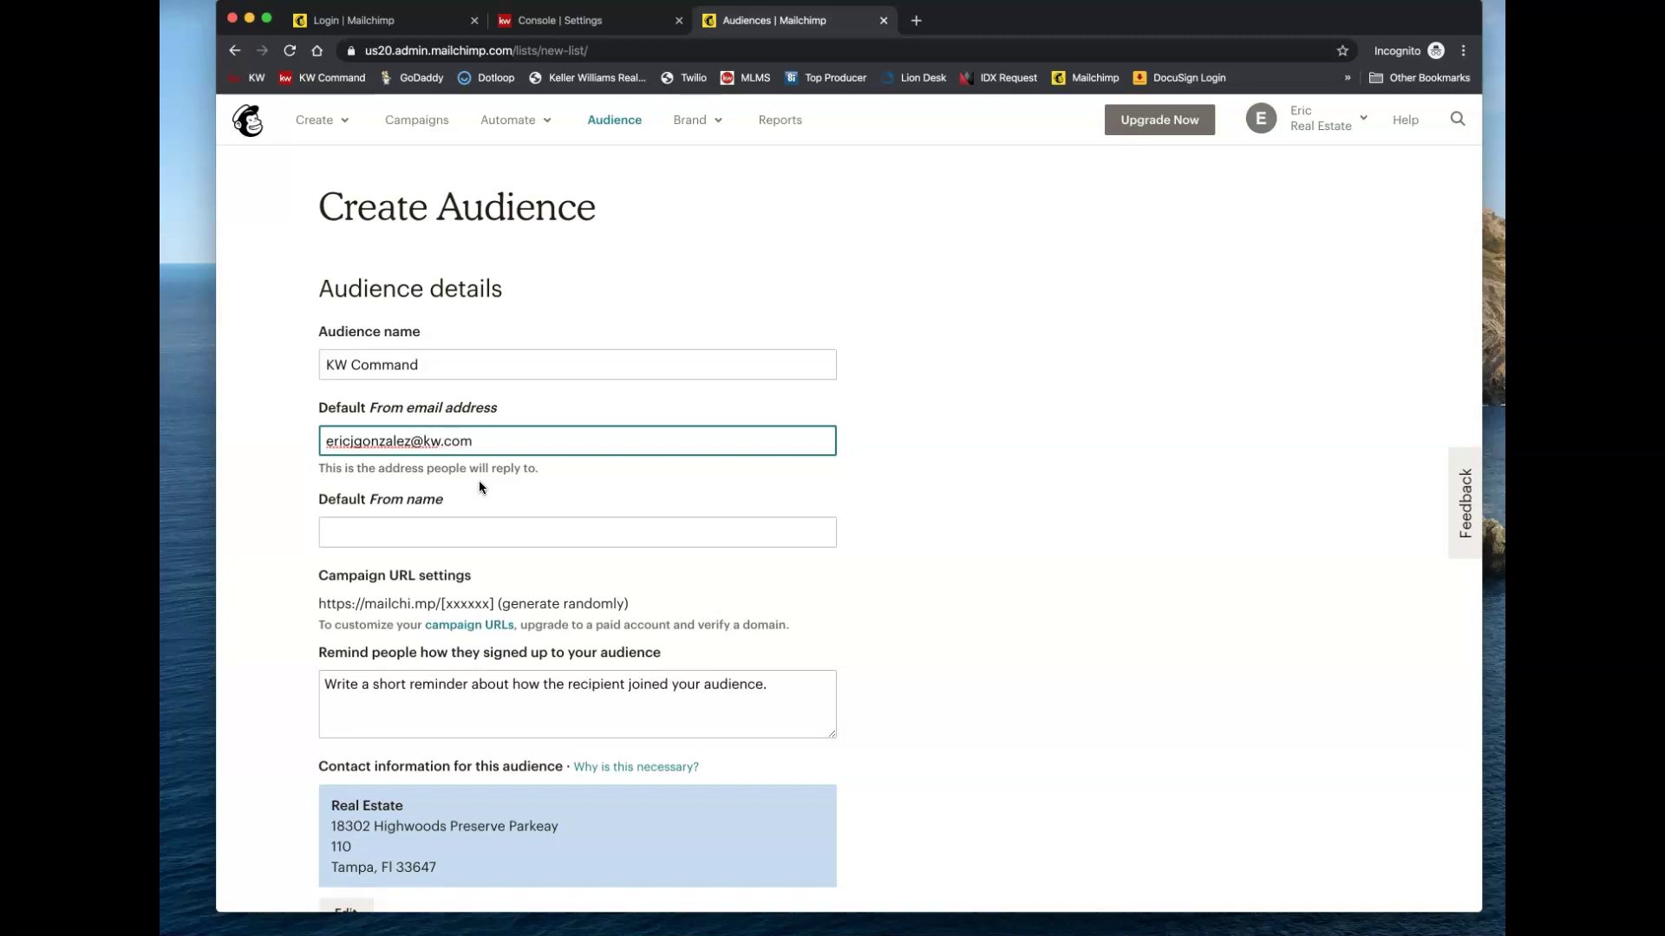
click(478, 539)
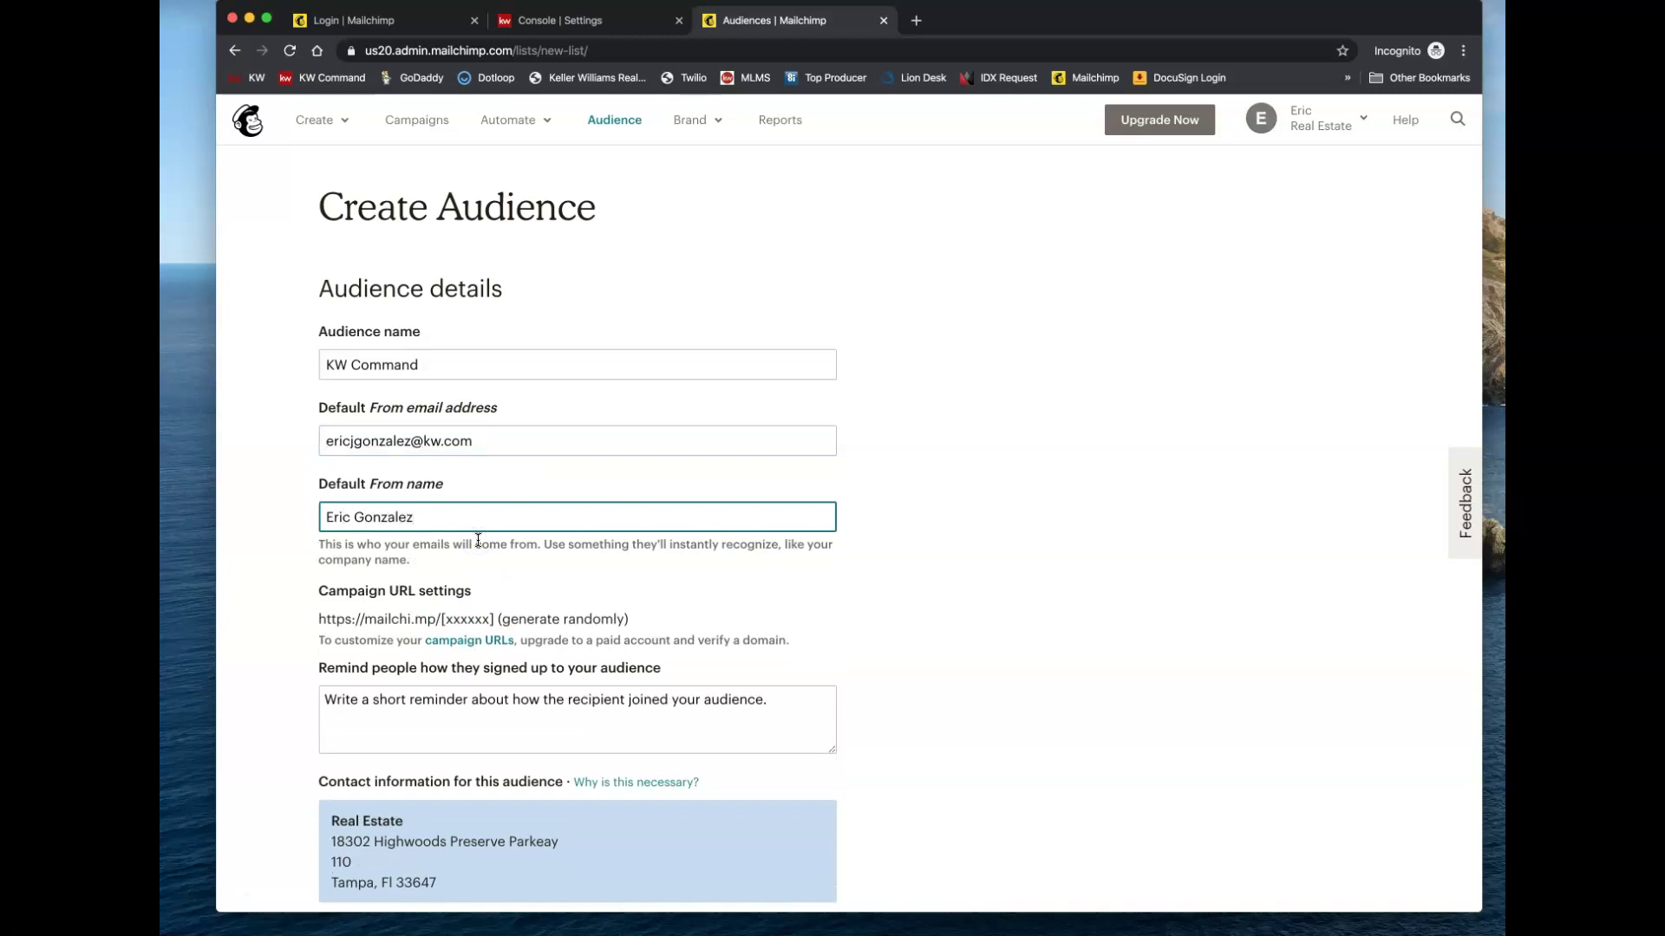
- Add the sign-up reminder 'Real Estate!' and scroll down to the Save button
scroll(517, 586, down, 2)
click(555, 630)
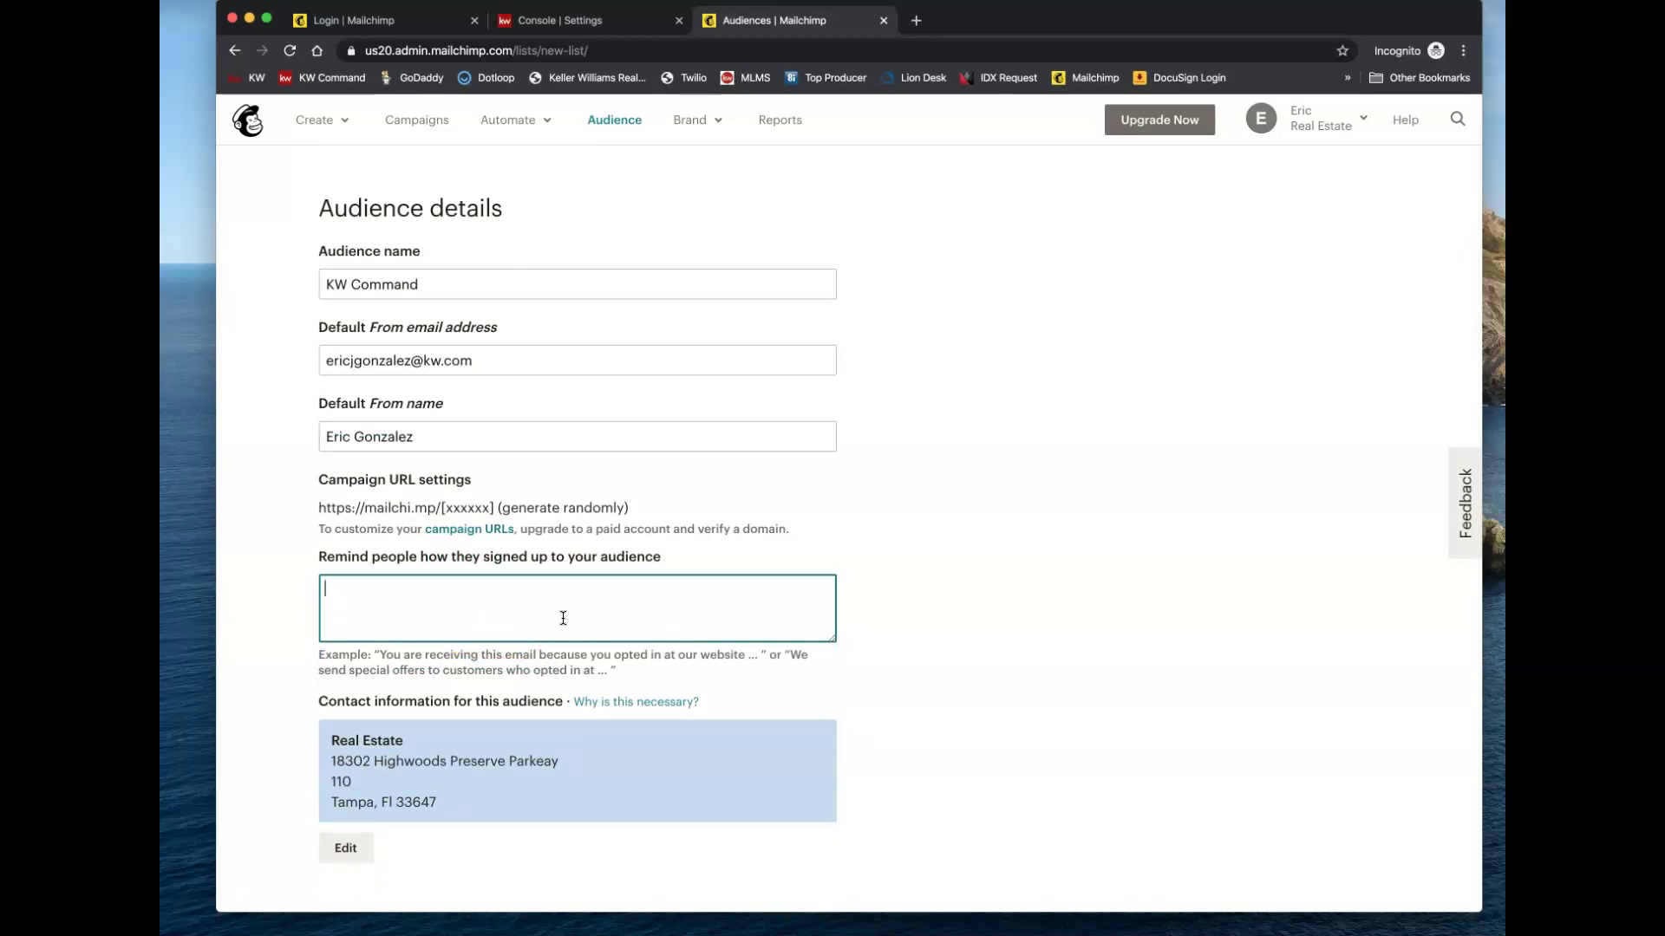
text(Real Estate)
text(!)
scroll(563, 618, down, 4)
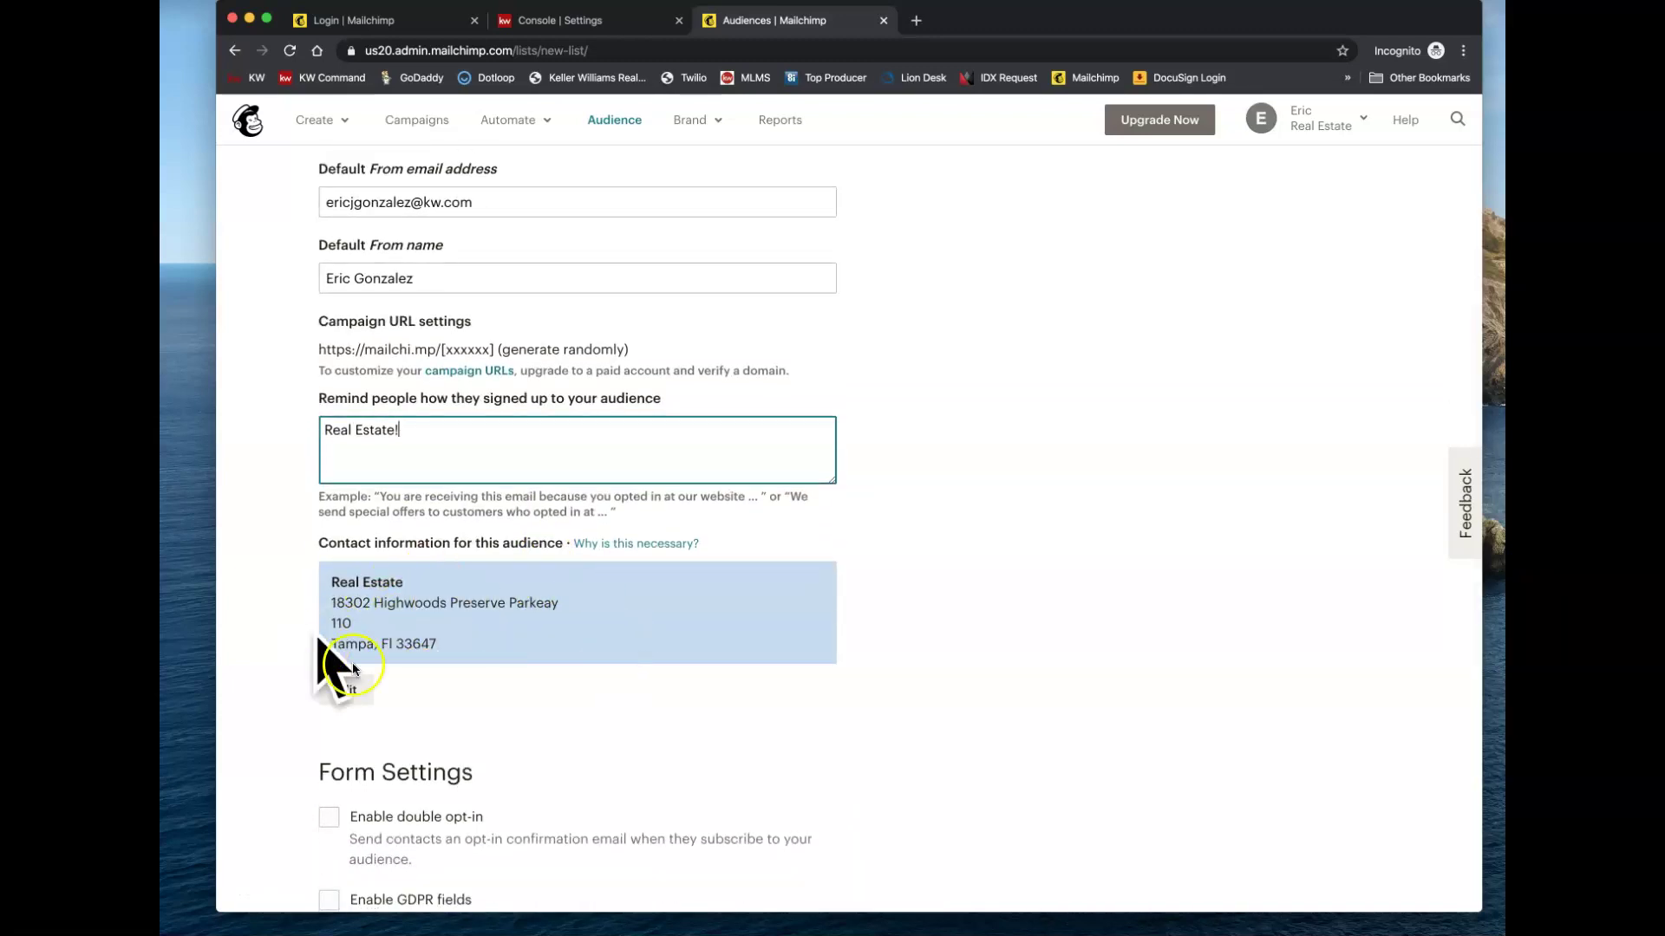
scroll(509, 651, down, 2)
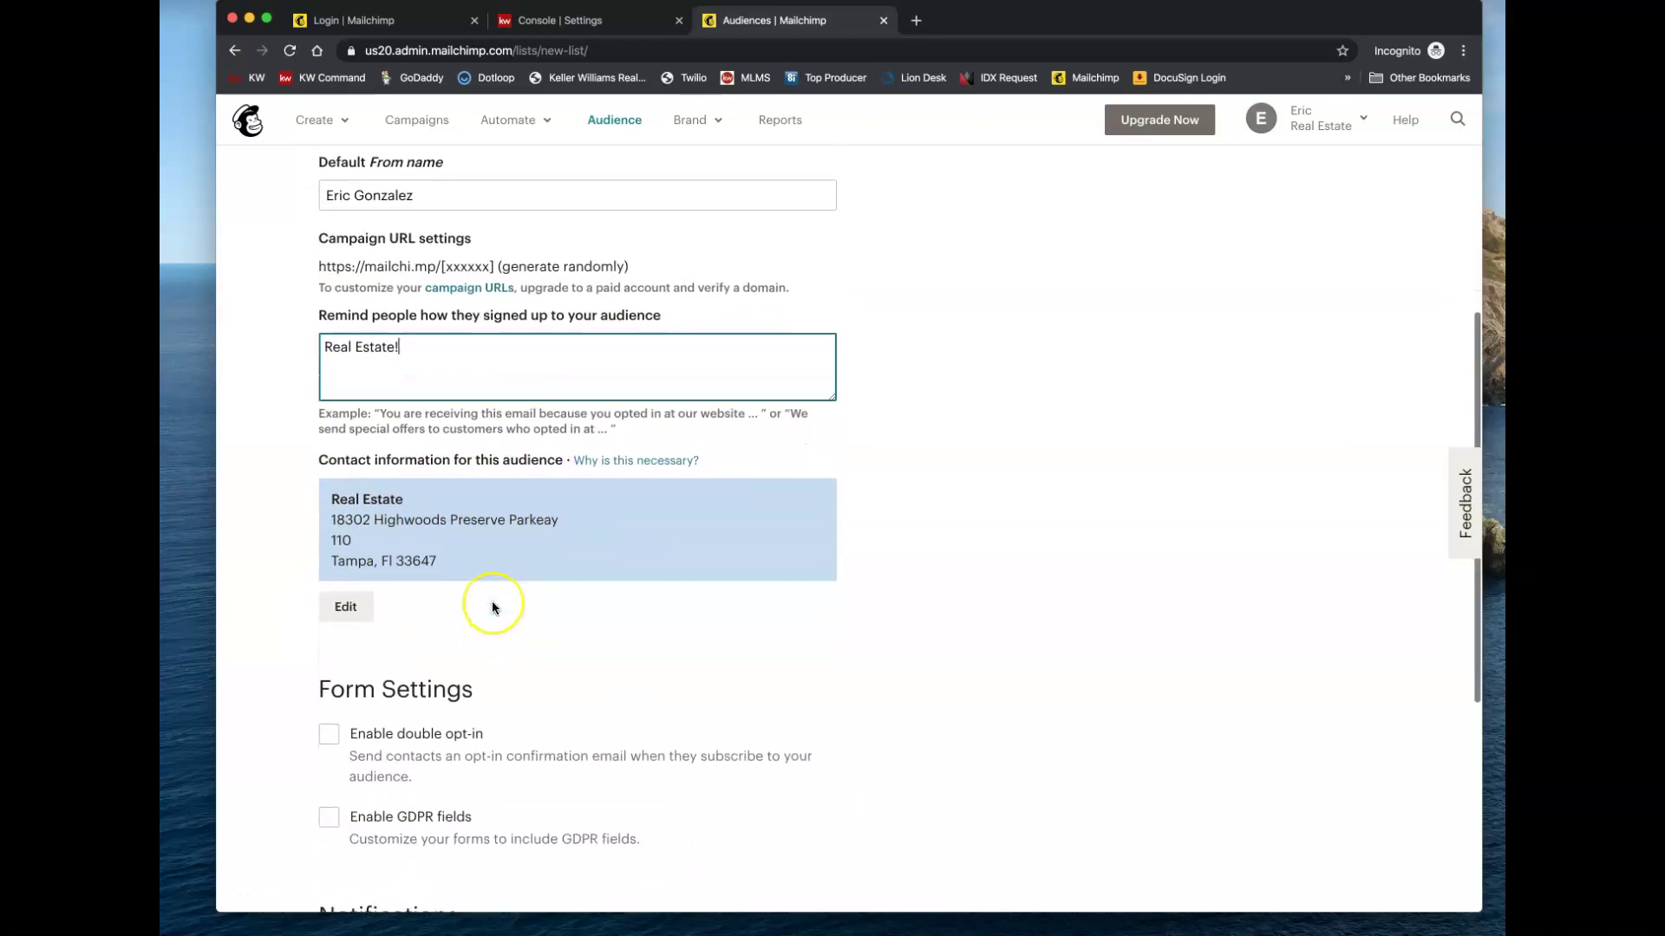
scroll(492, 607, down, 4)
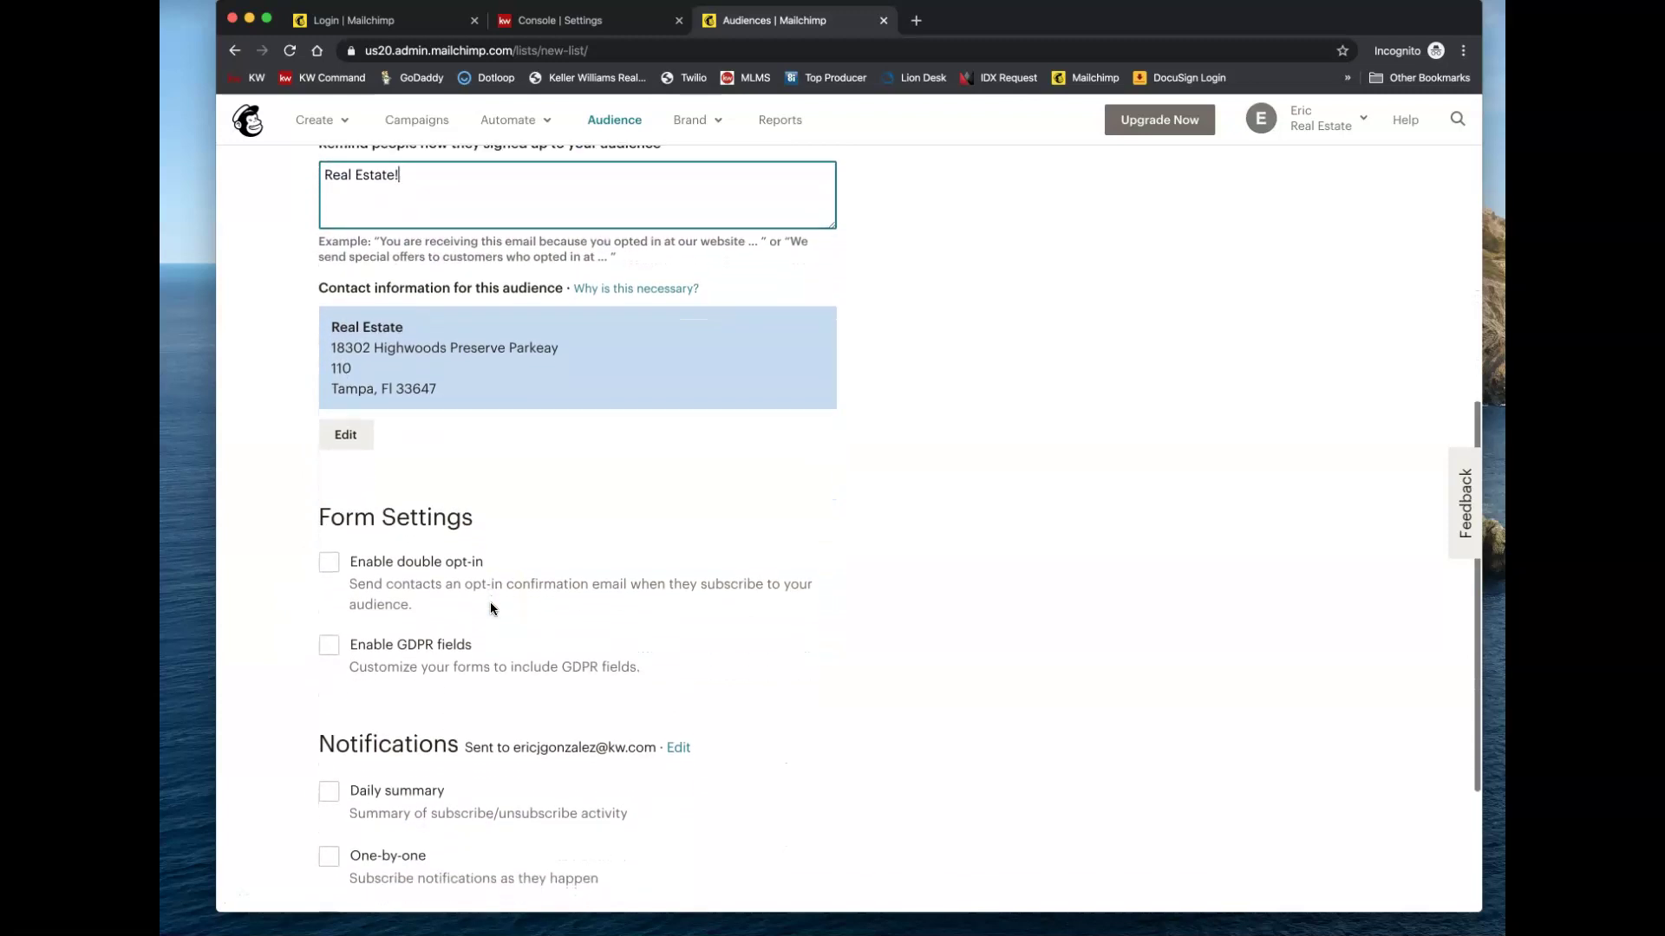
scroll(490, 607, down, 1)
scroll(347, 572, down, 2)
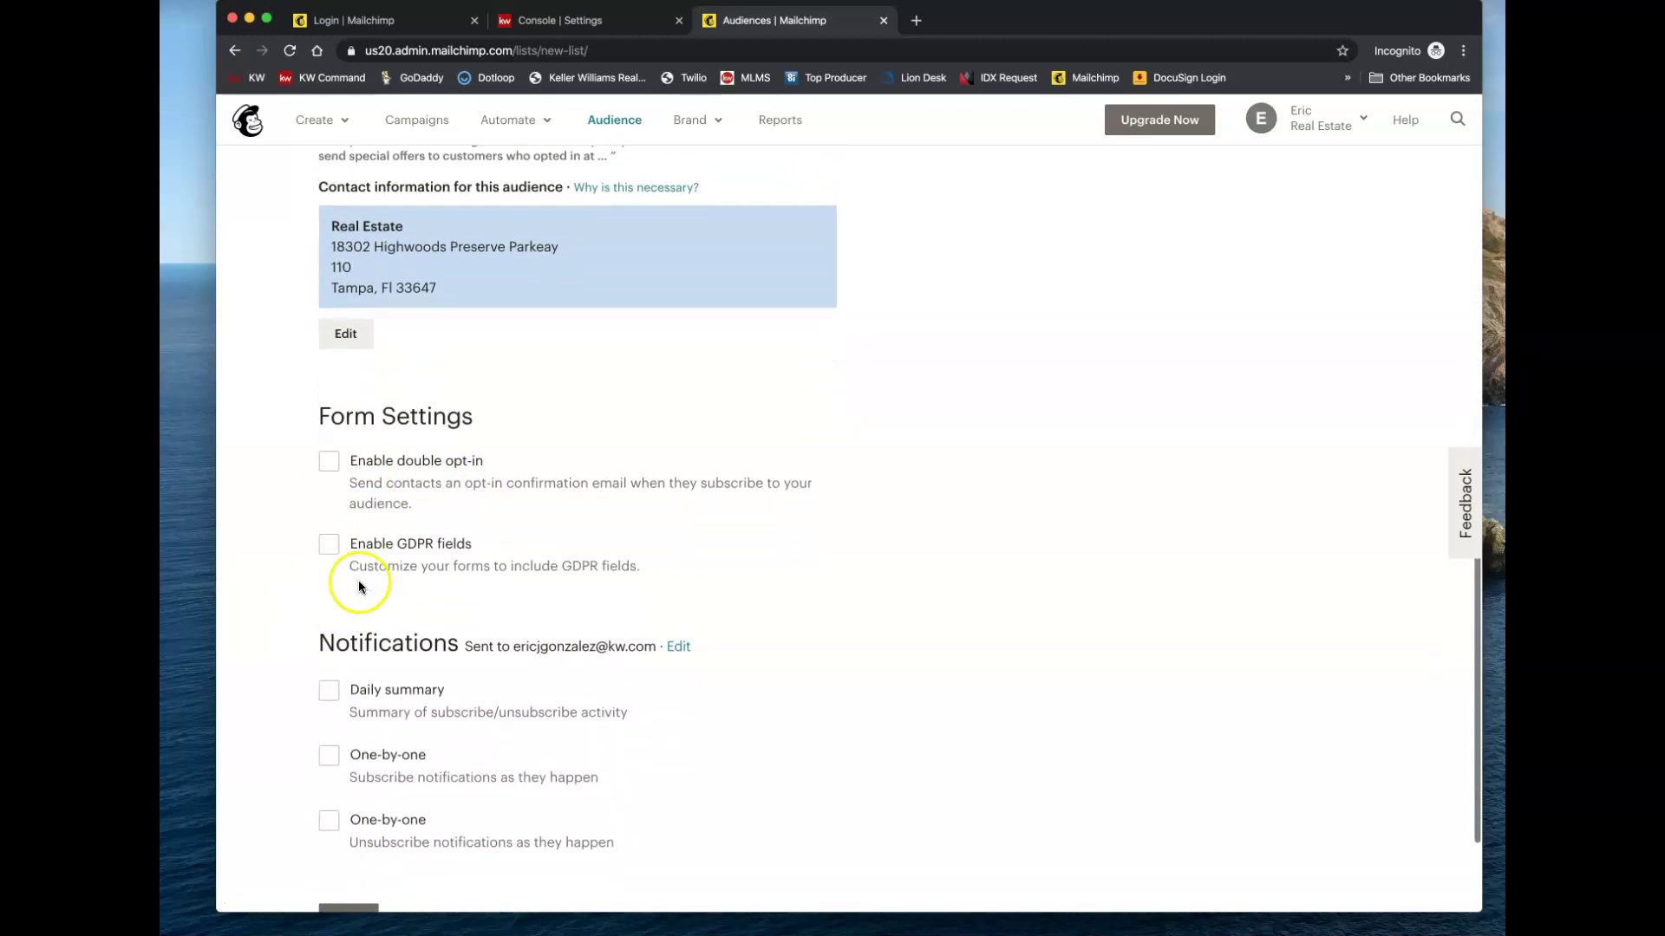
scroll(449, 574, down, 2)
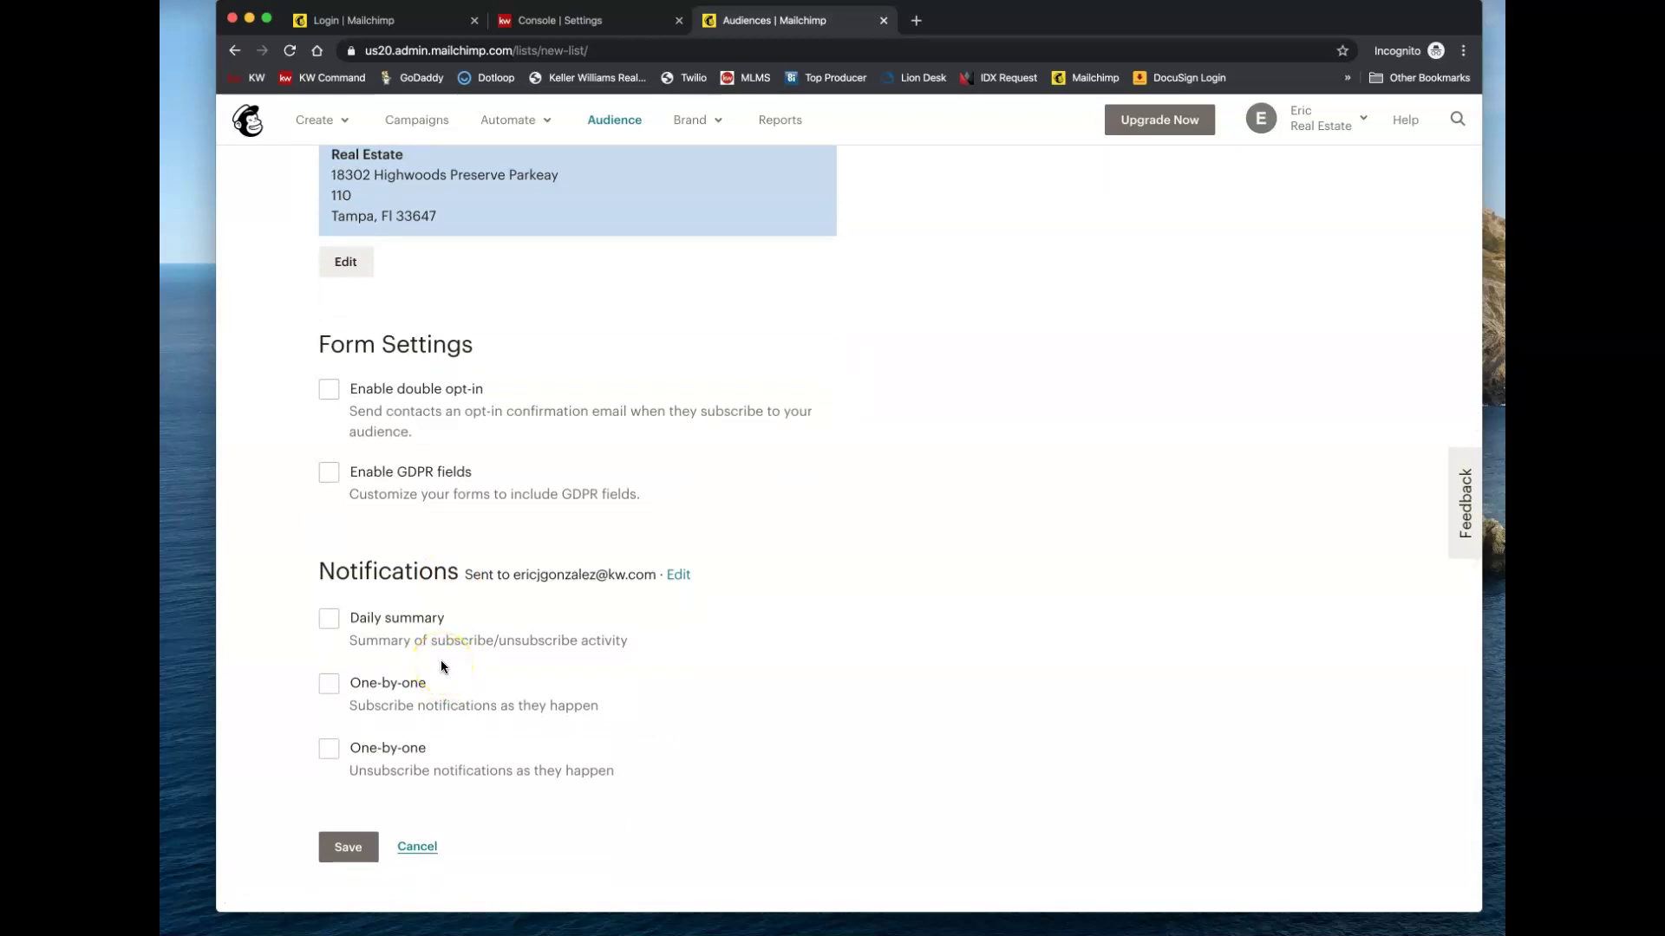
- Save the KW Command audience and check its Add contacts options, showing 0 contacts
click(346, 847)
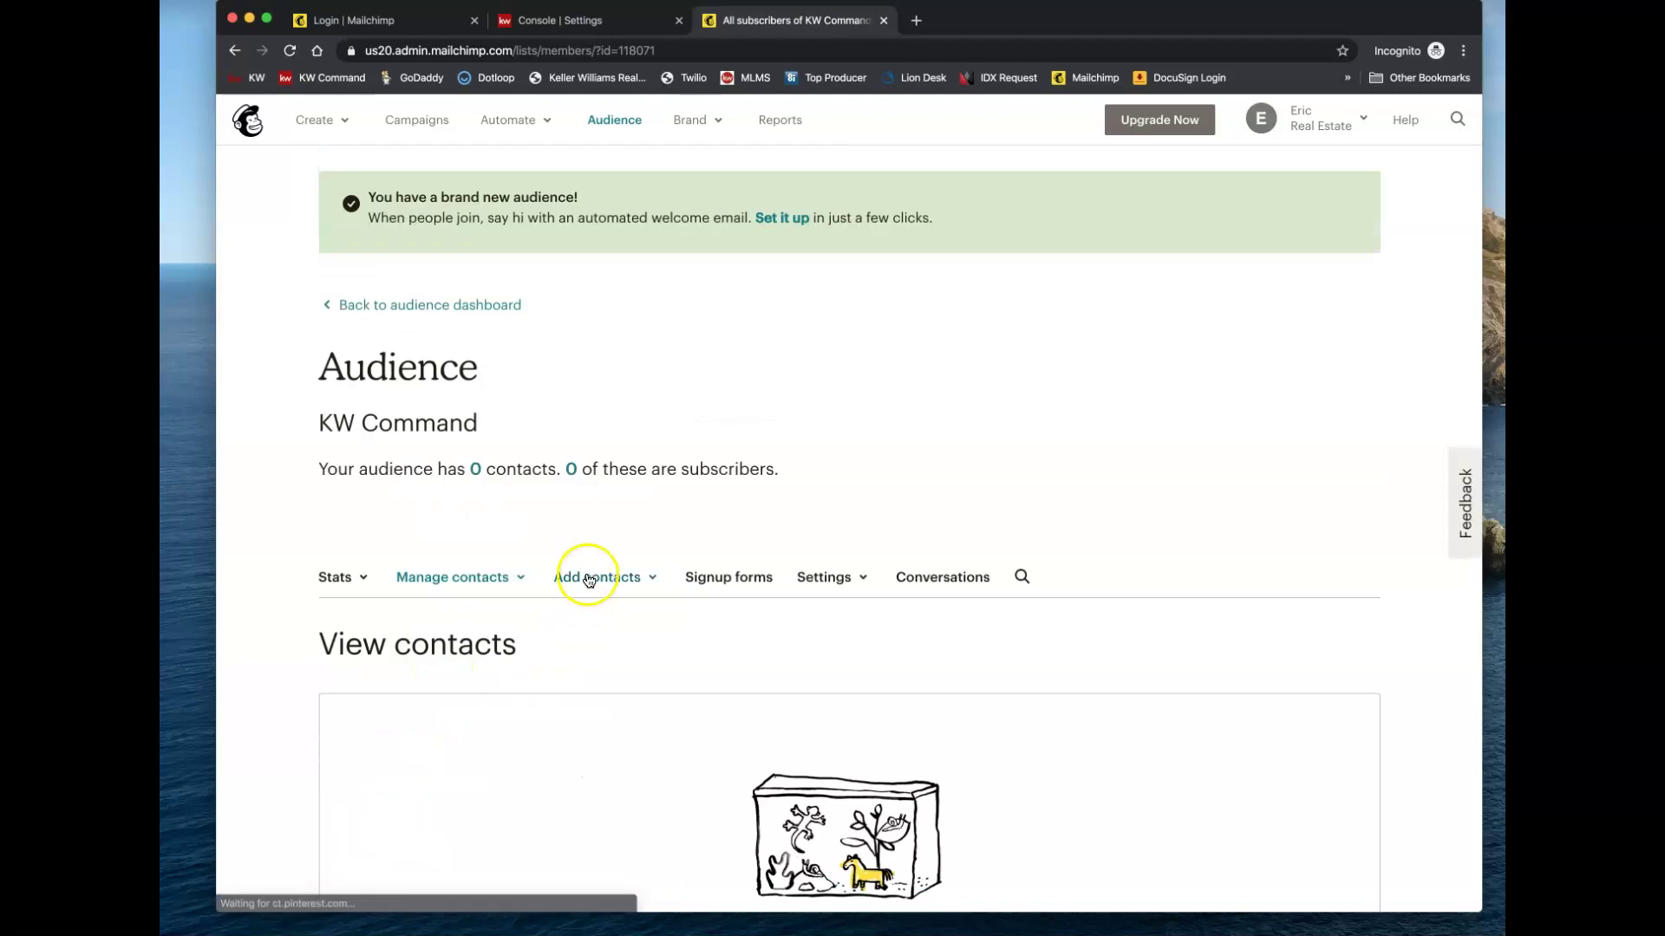
scroll(585, 576, down, 1)
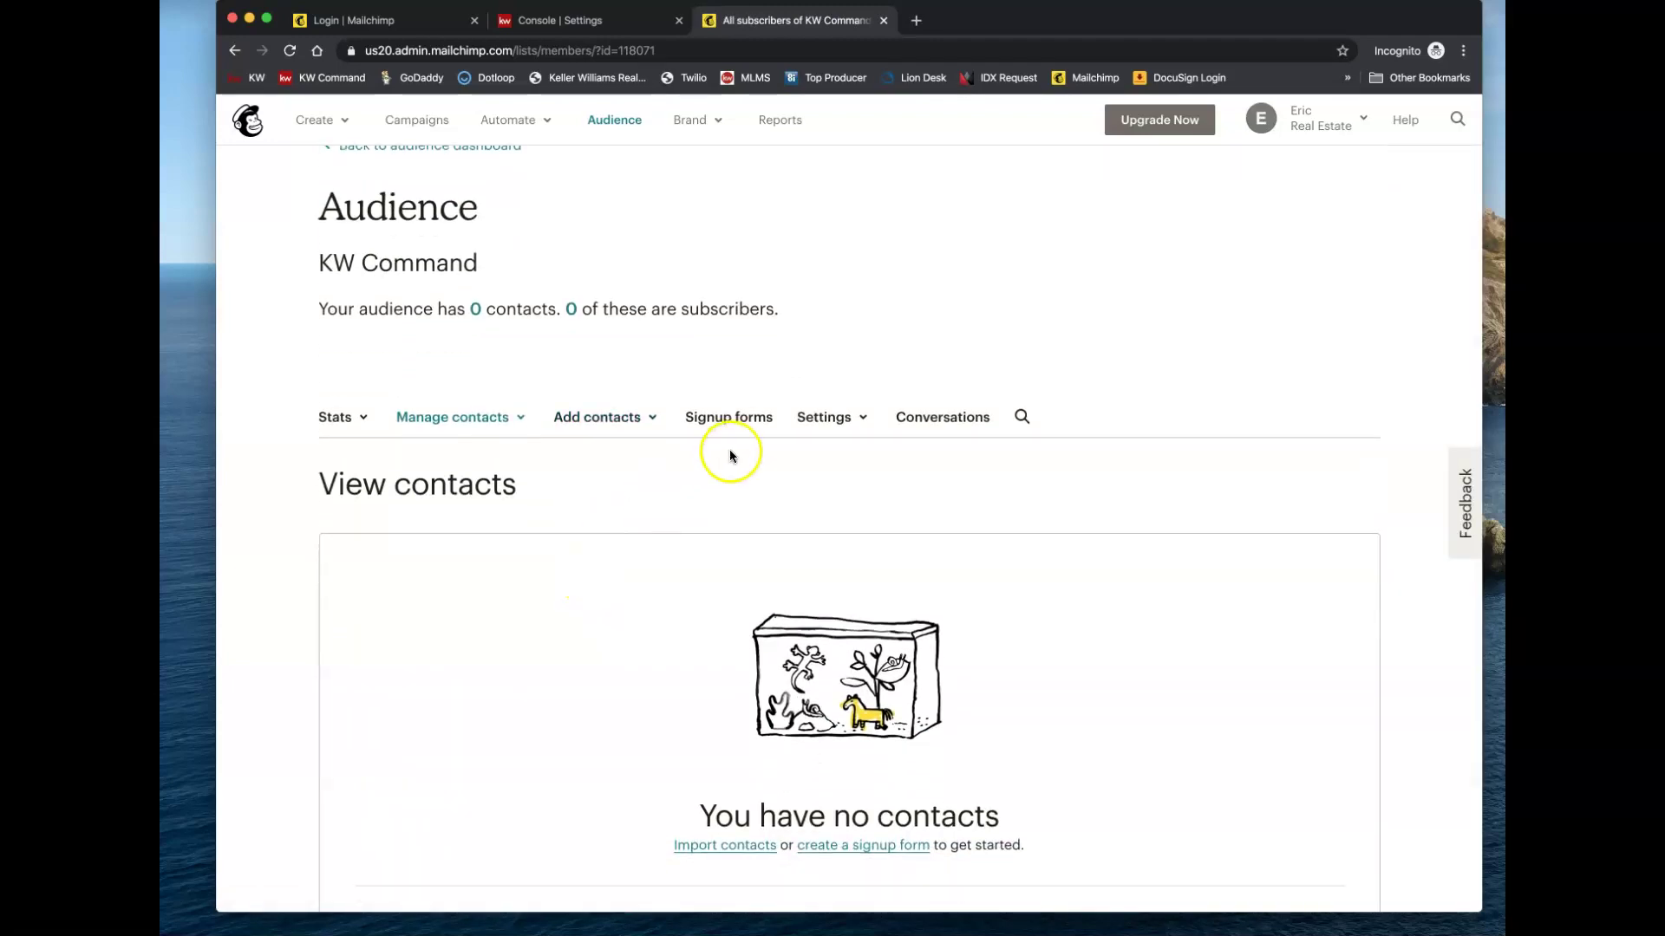
scroll(731, 451, up, 3)
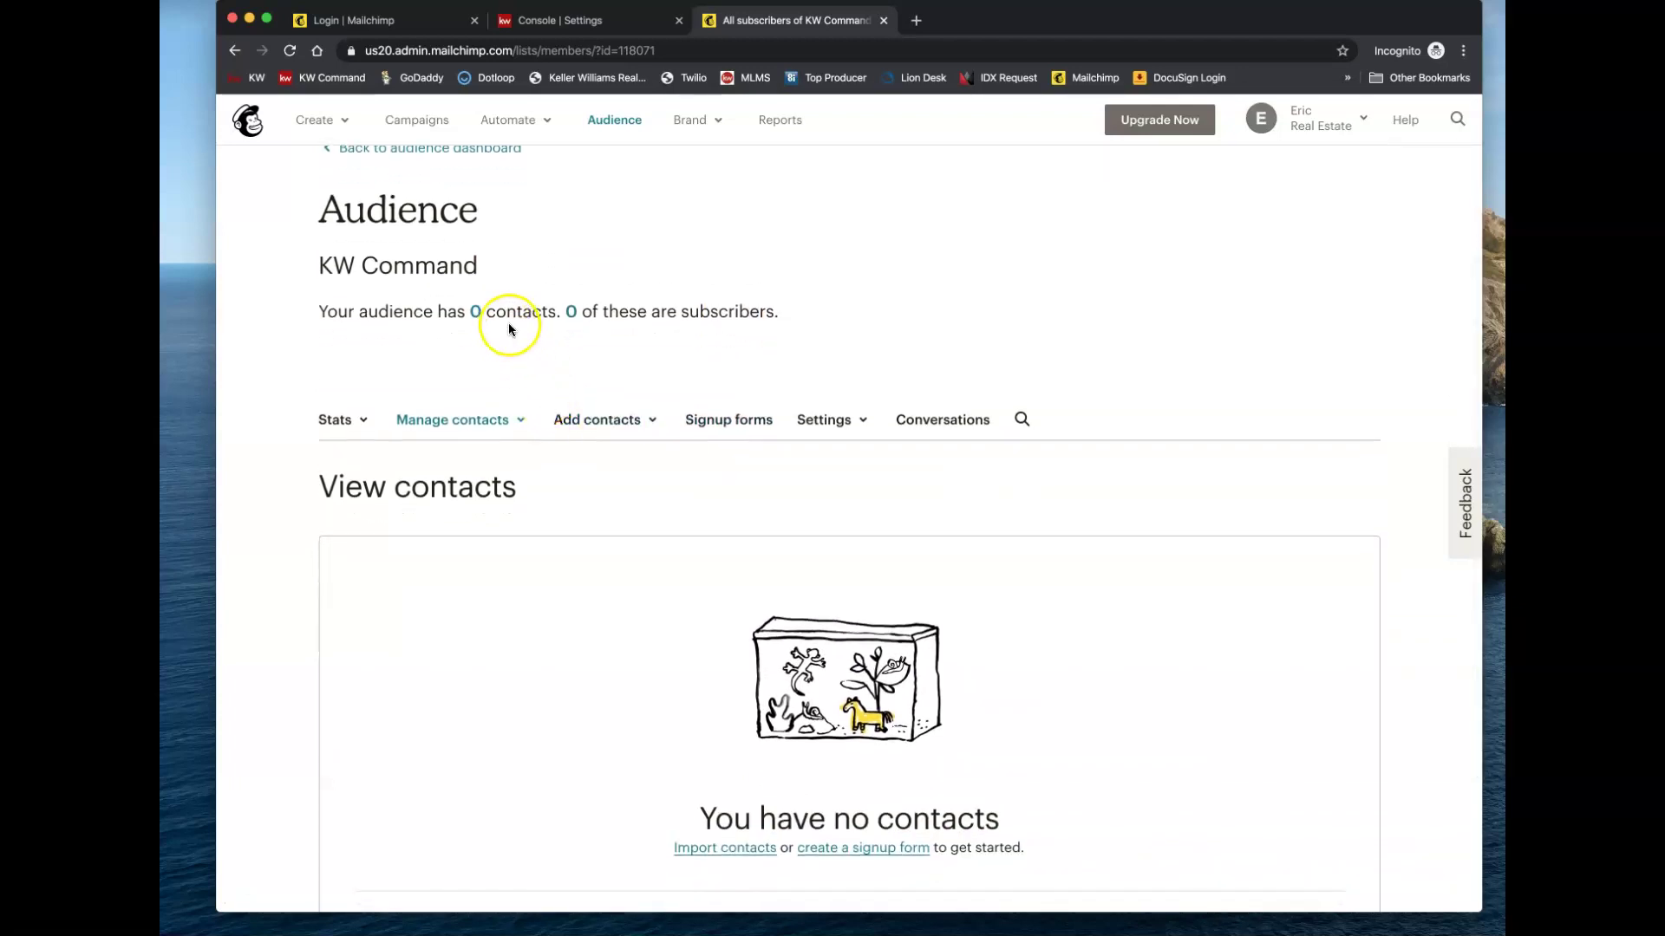
scroll(530, 329, up, 3)
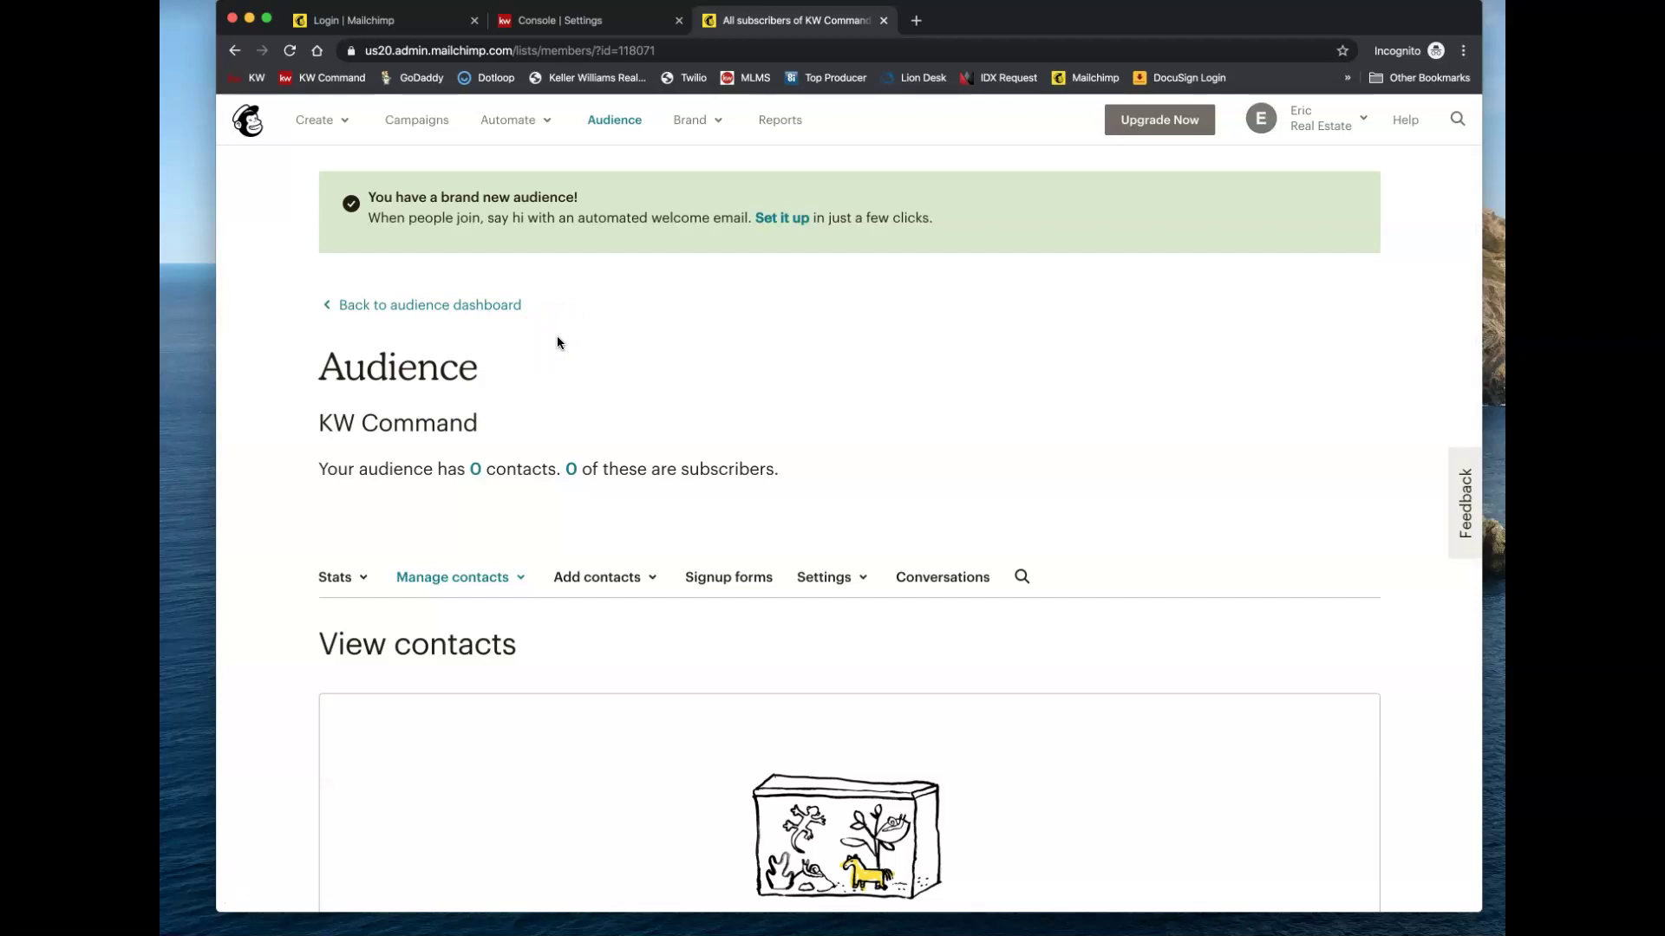
click(596, 580)
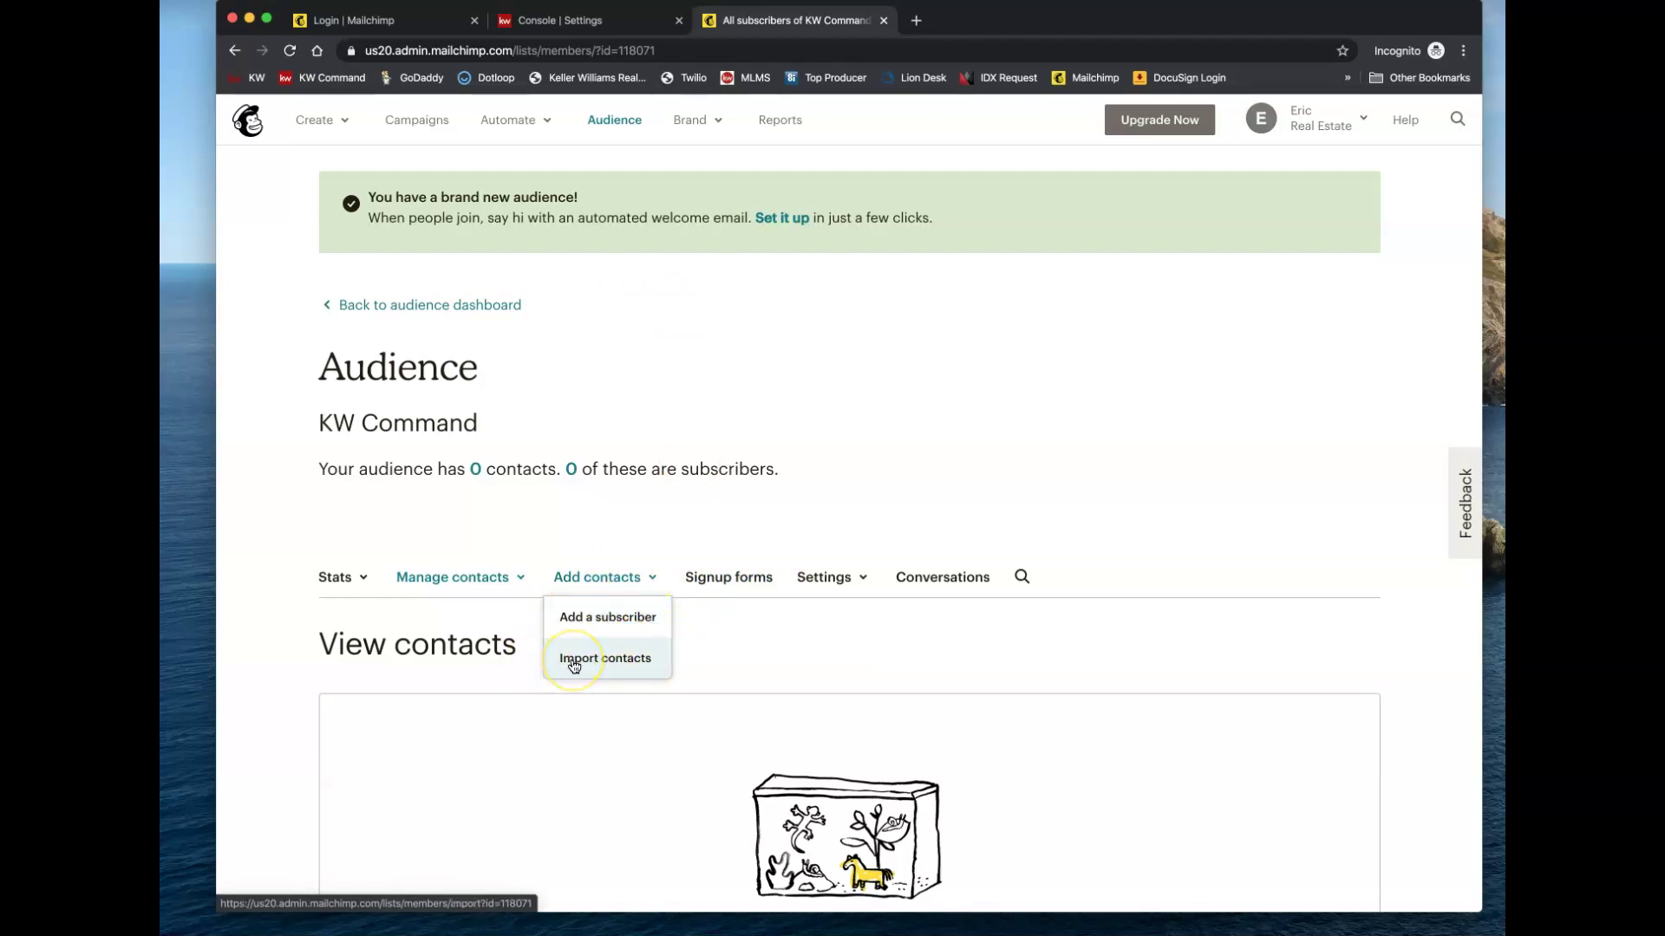
click(646, 539)
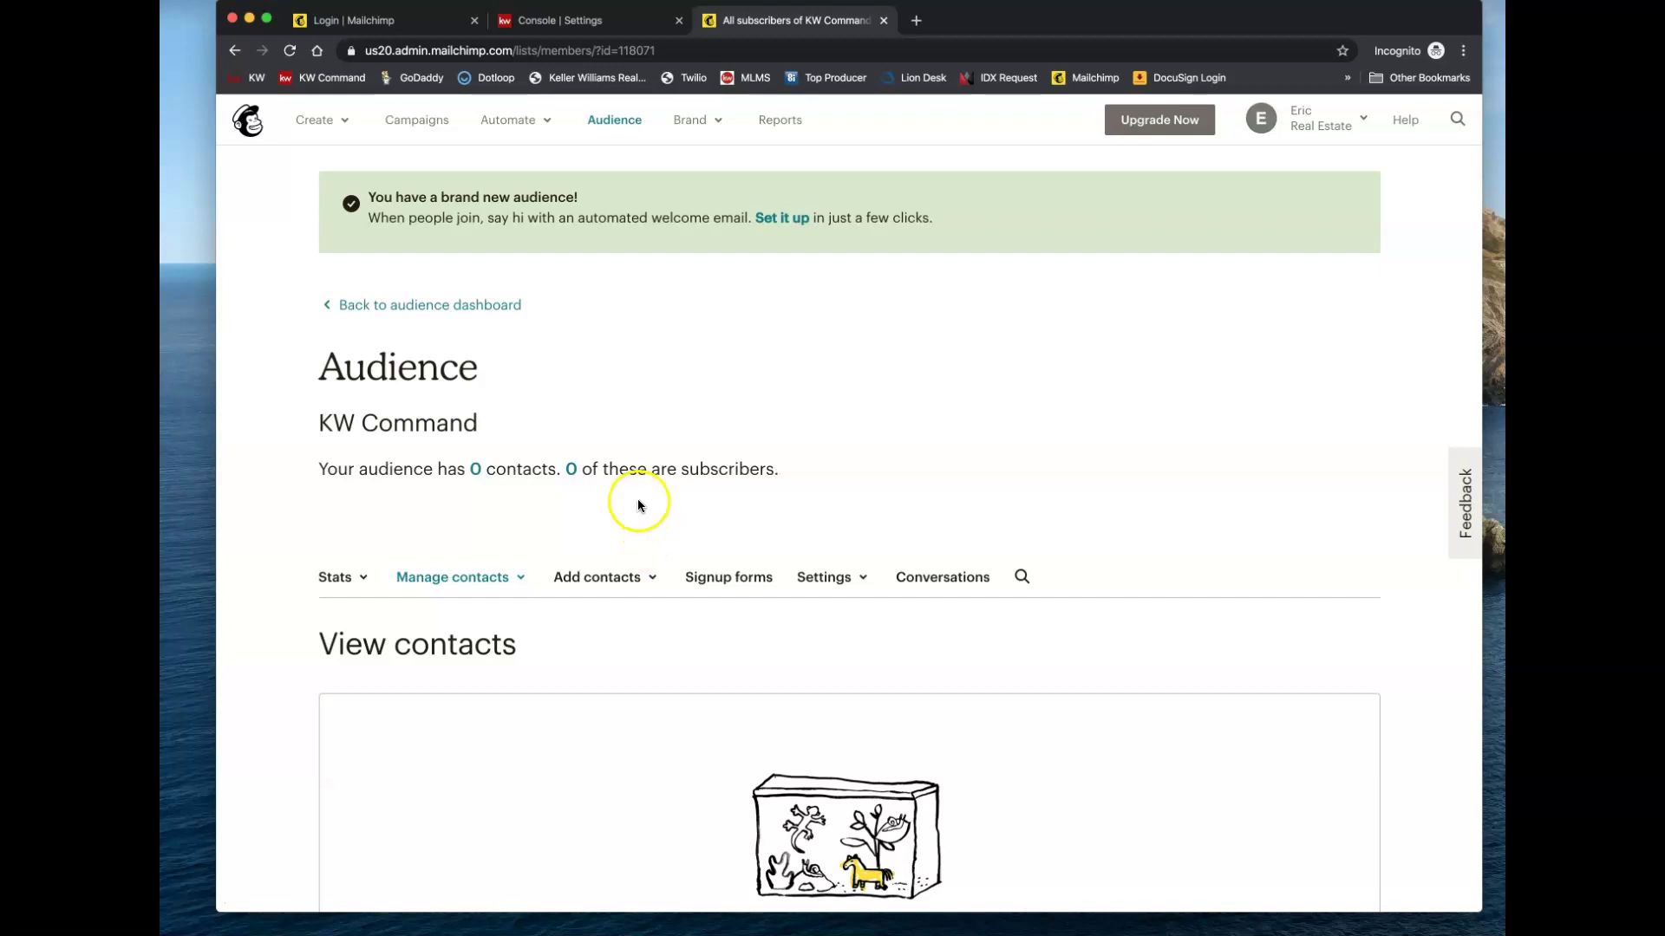
- Reload KW Command's settings and start the PieSync connection under Productivity
click(580, 21)
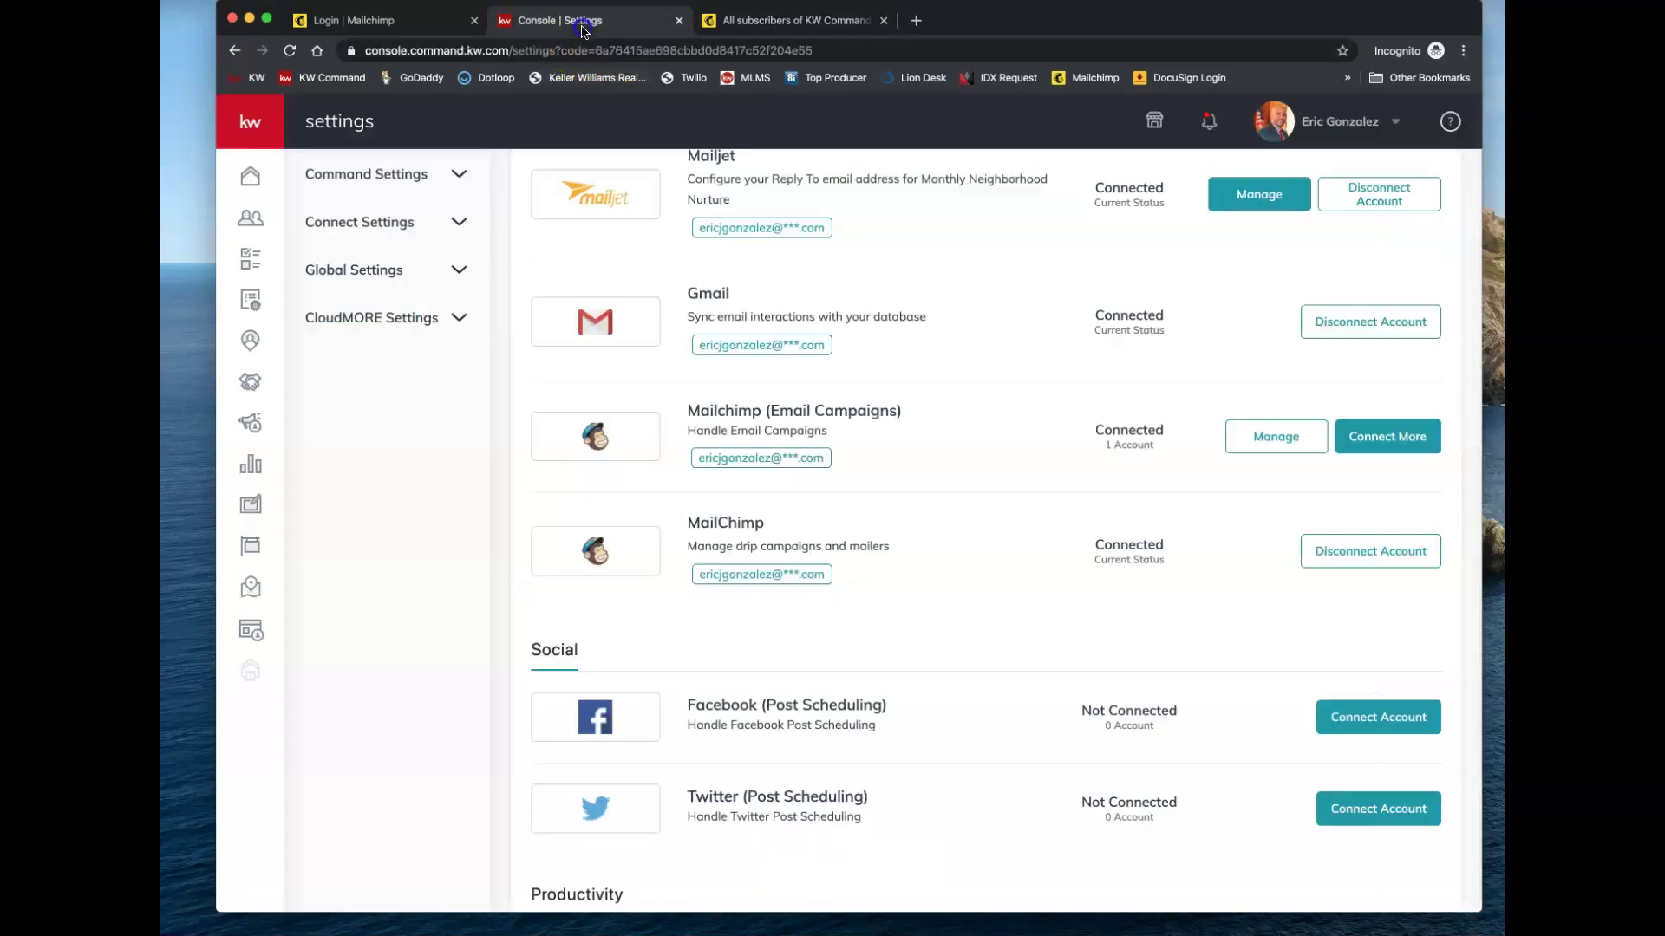
scroll(847, 324, up, 10)
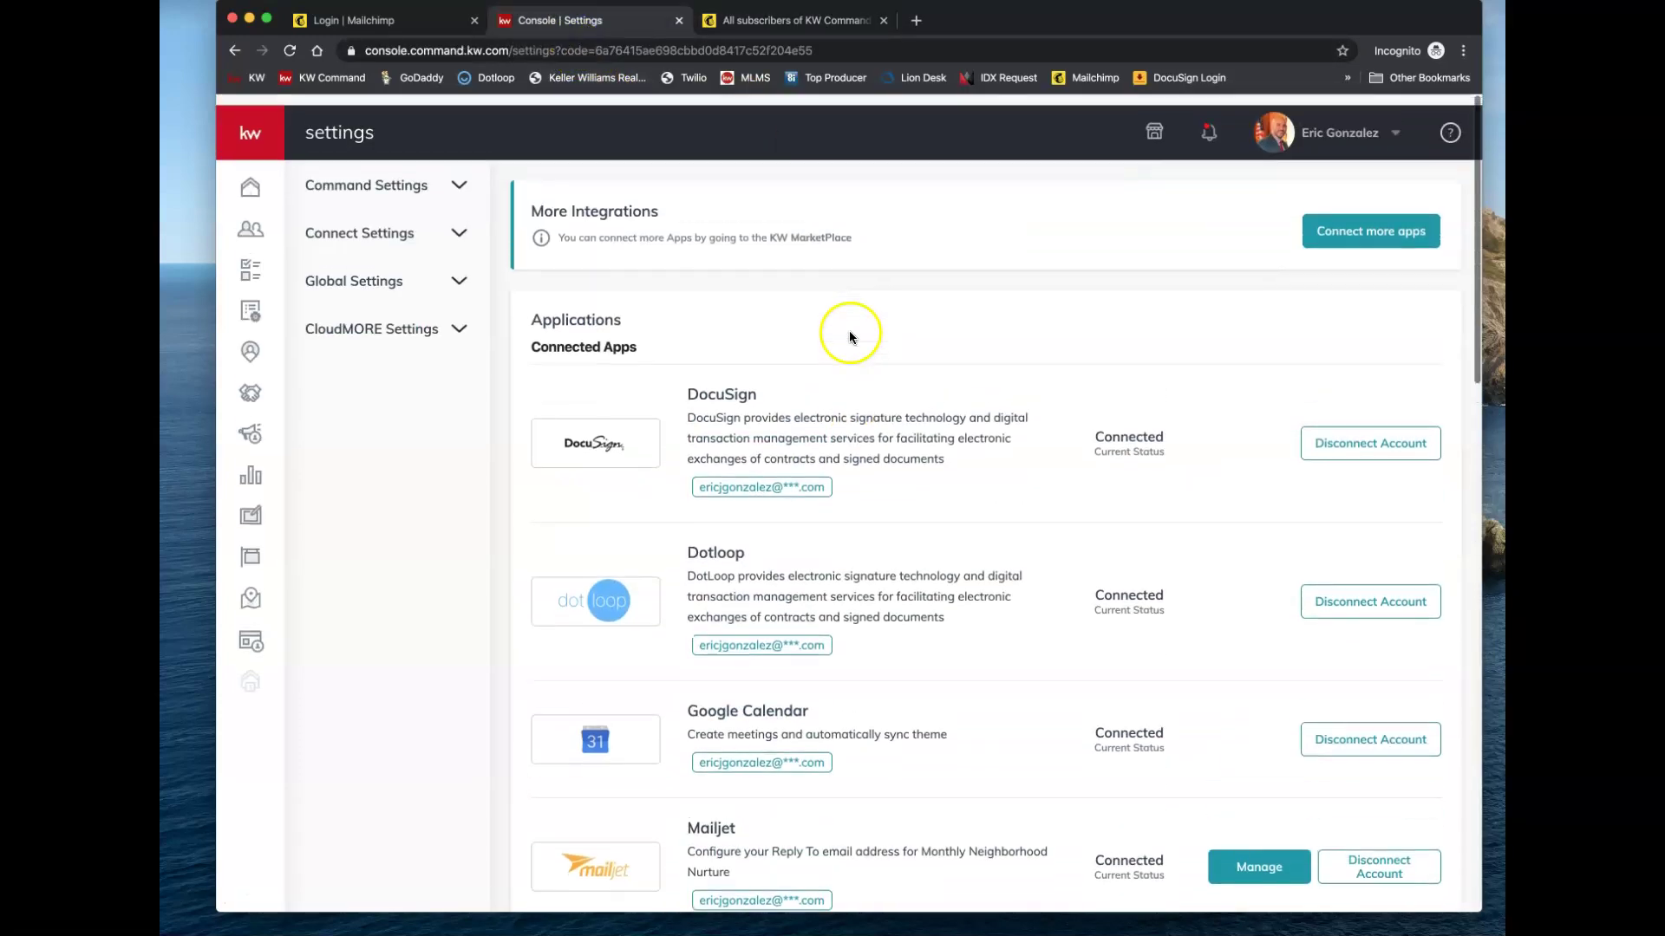
click(1340, 121)
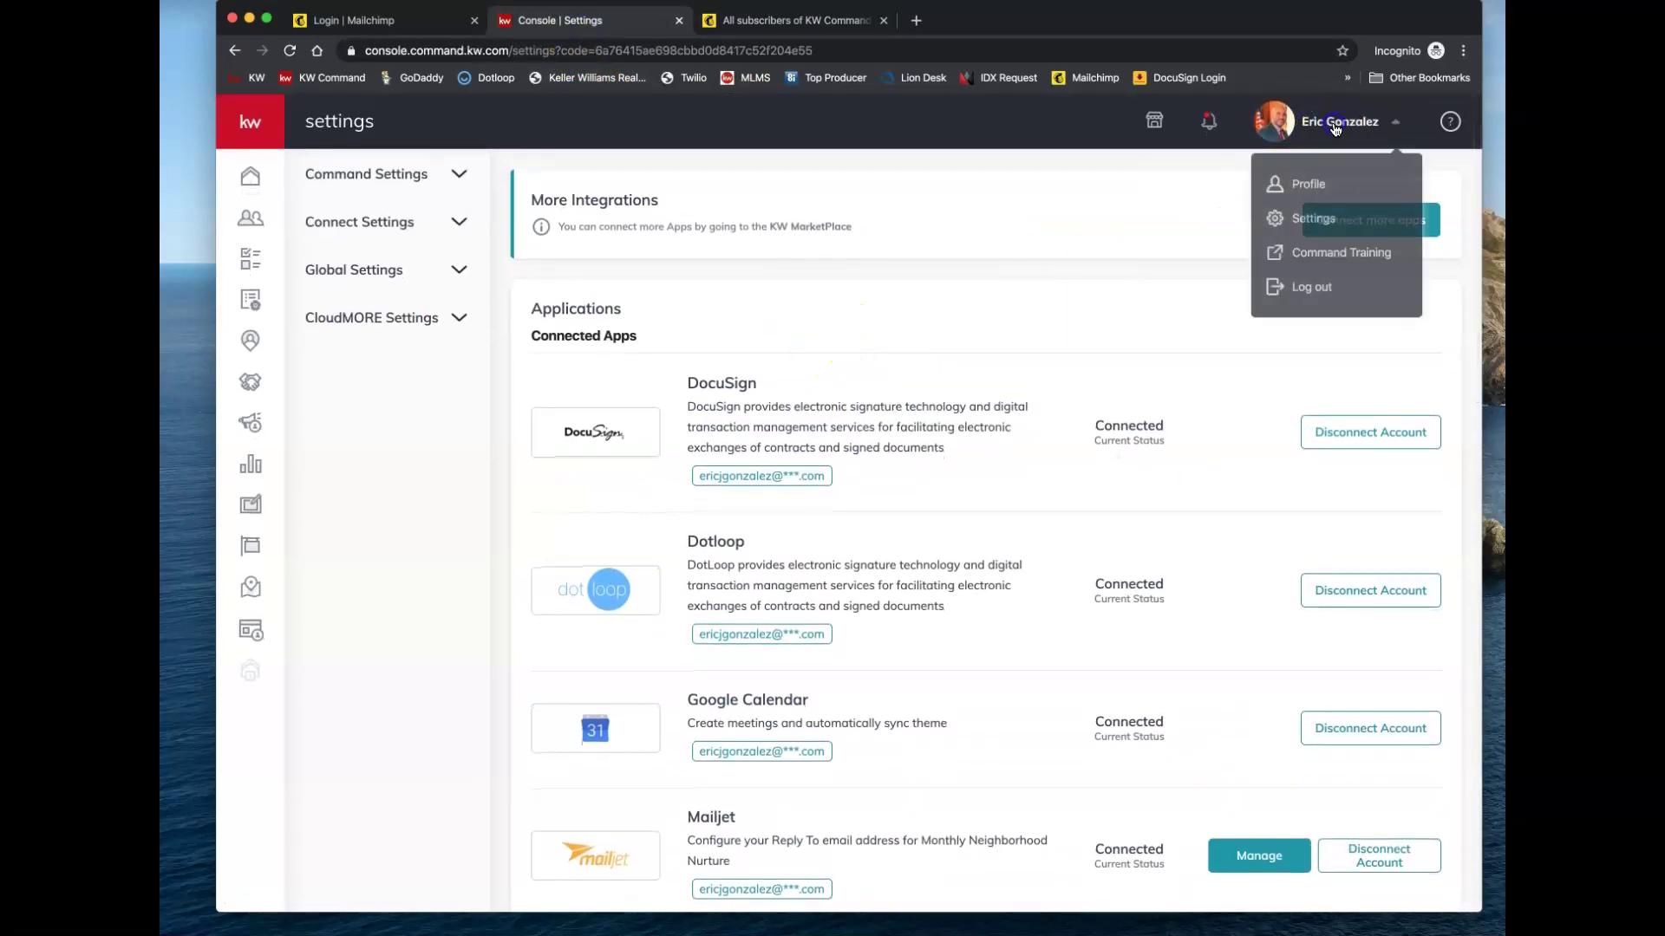
click(1282, 216)
scroll(1165, 378, down, 5)
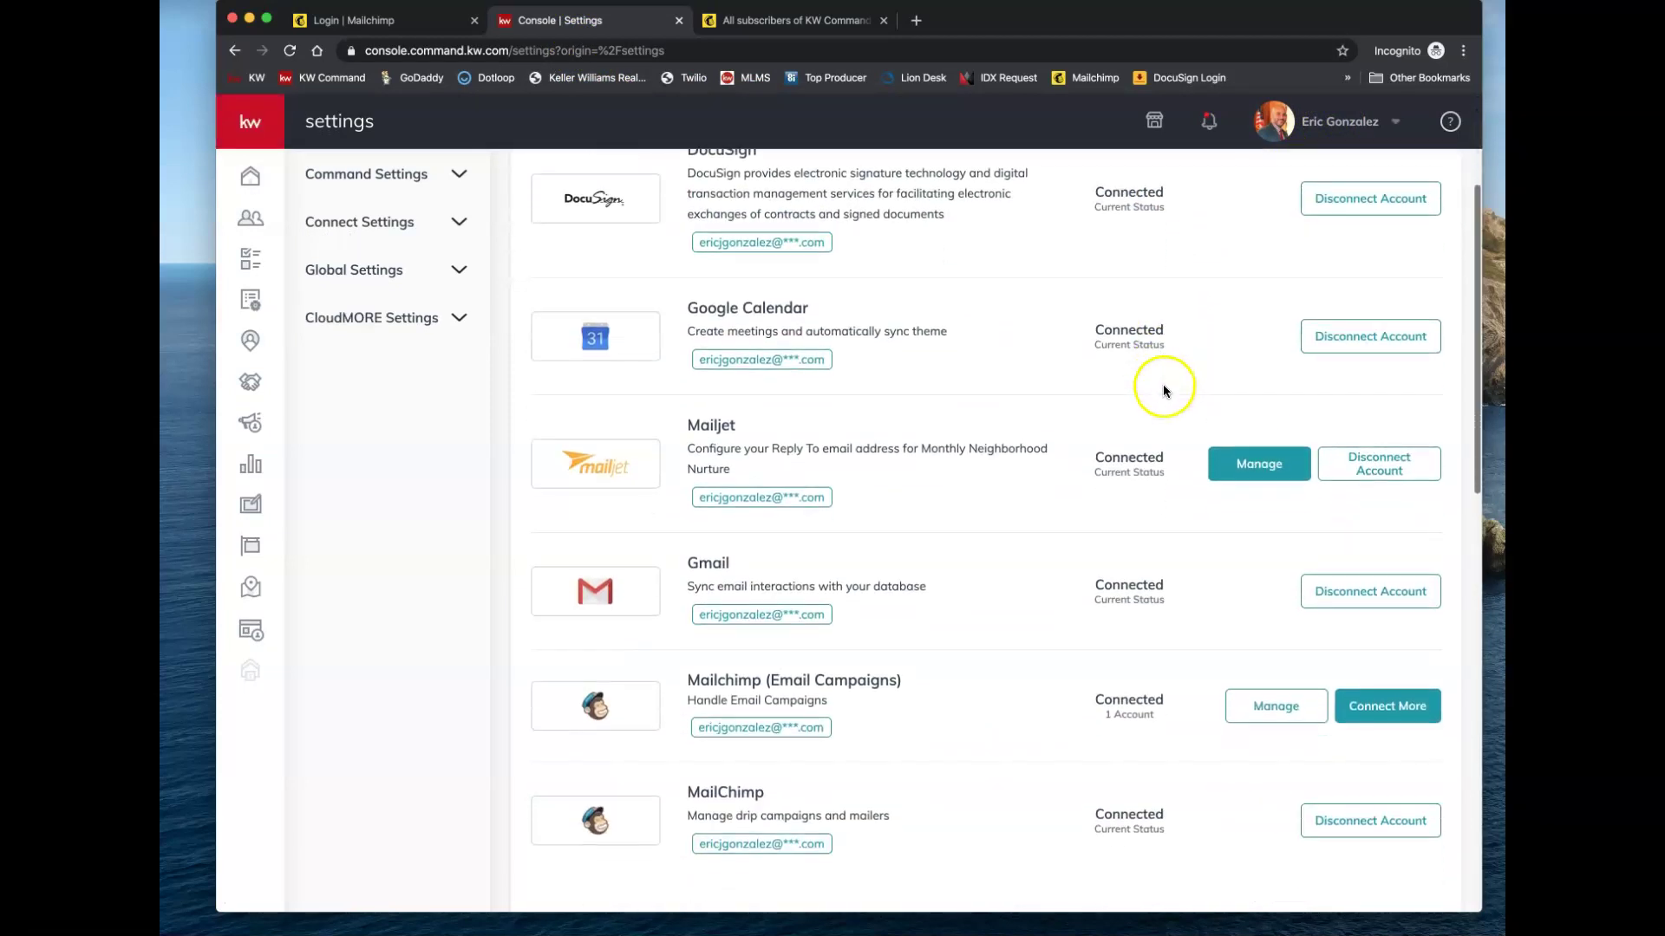
scroll(1165, 392, down, 6)
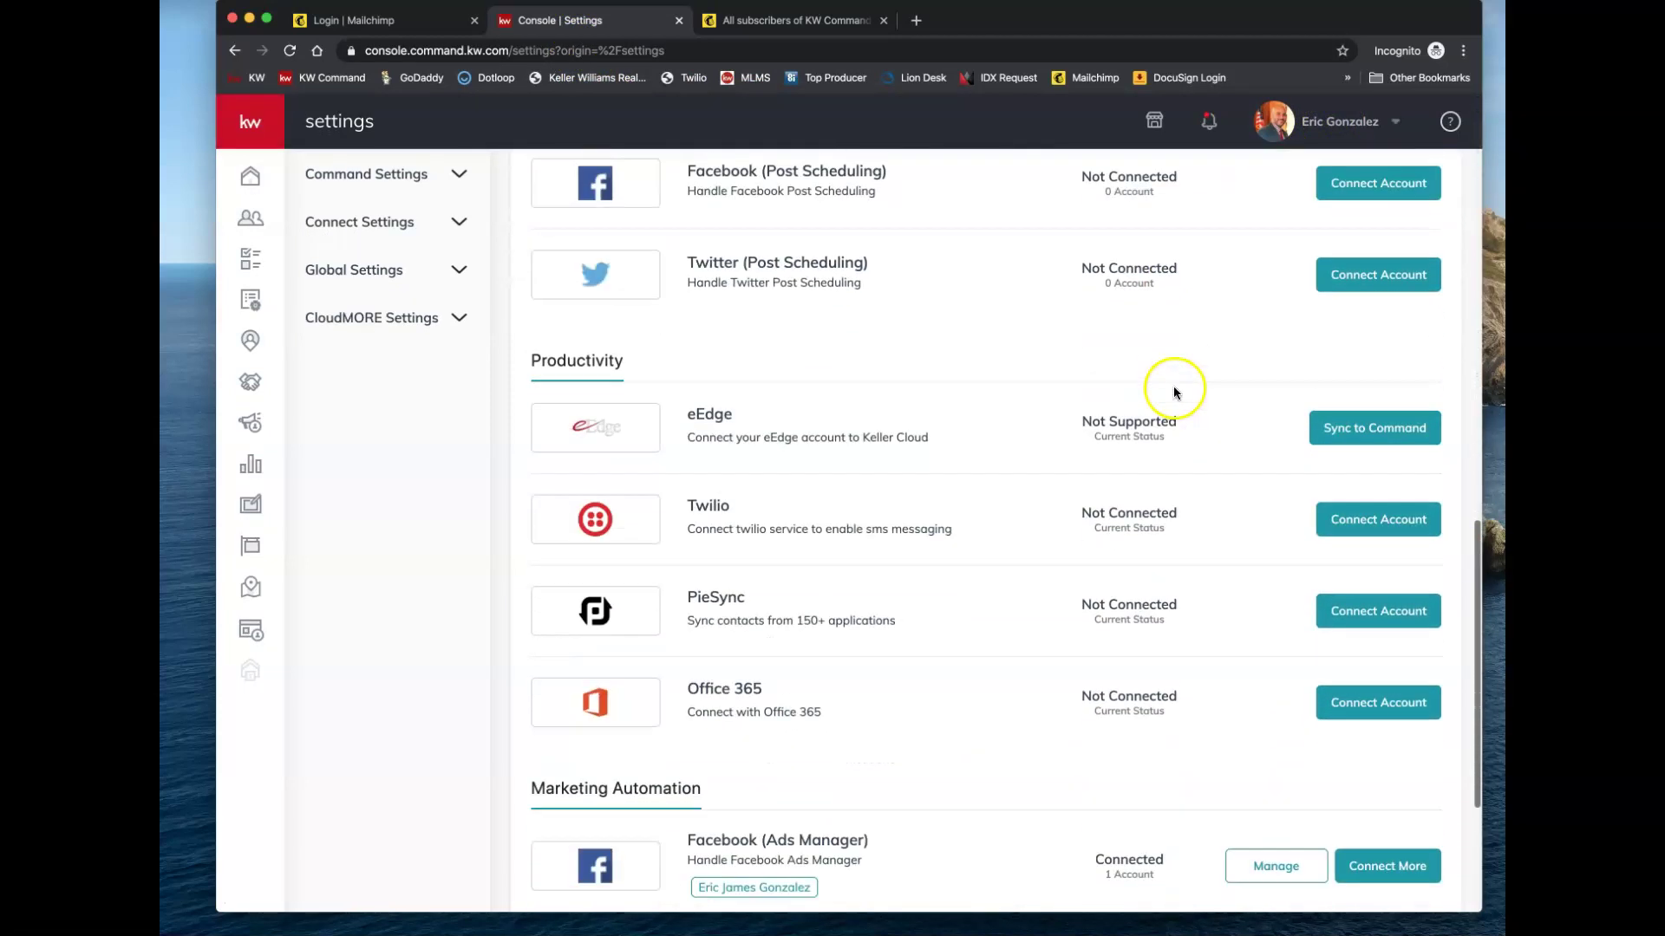
scroll(830, 521, down, 1)
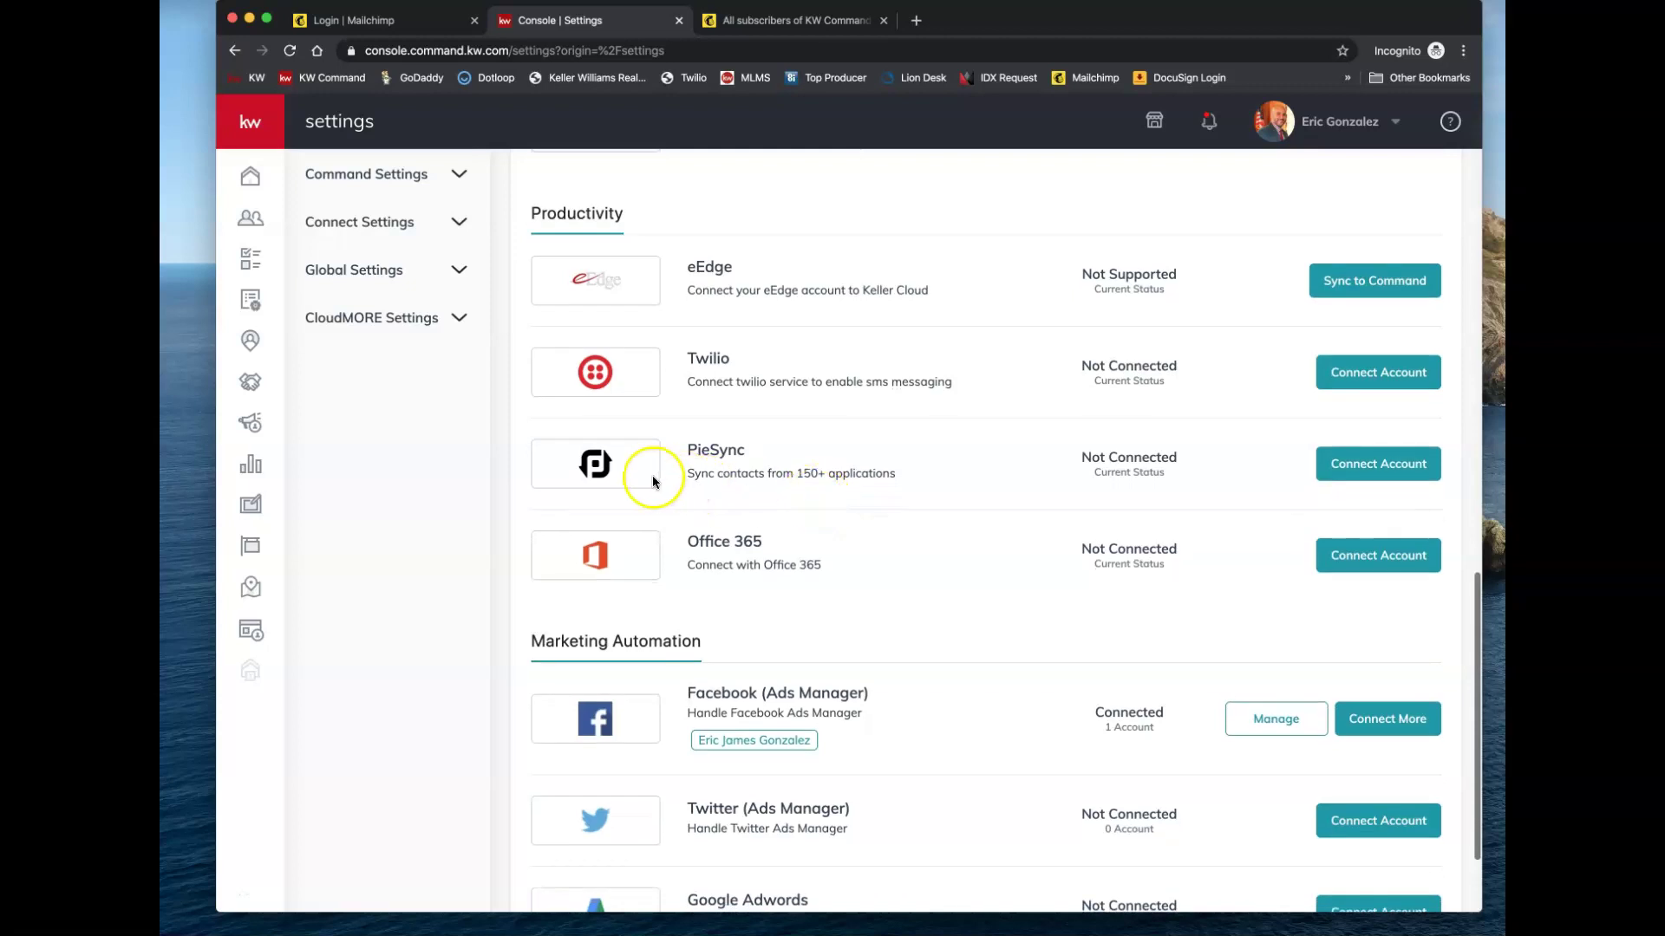
click(1340, 467)
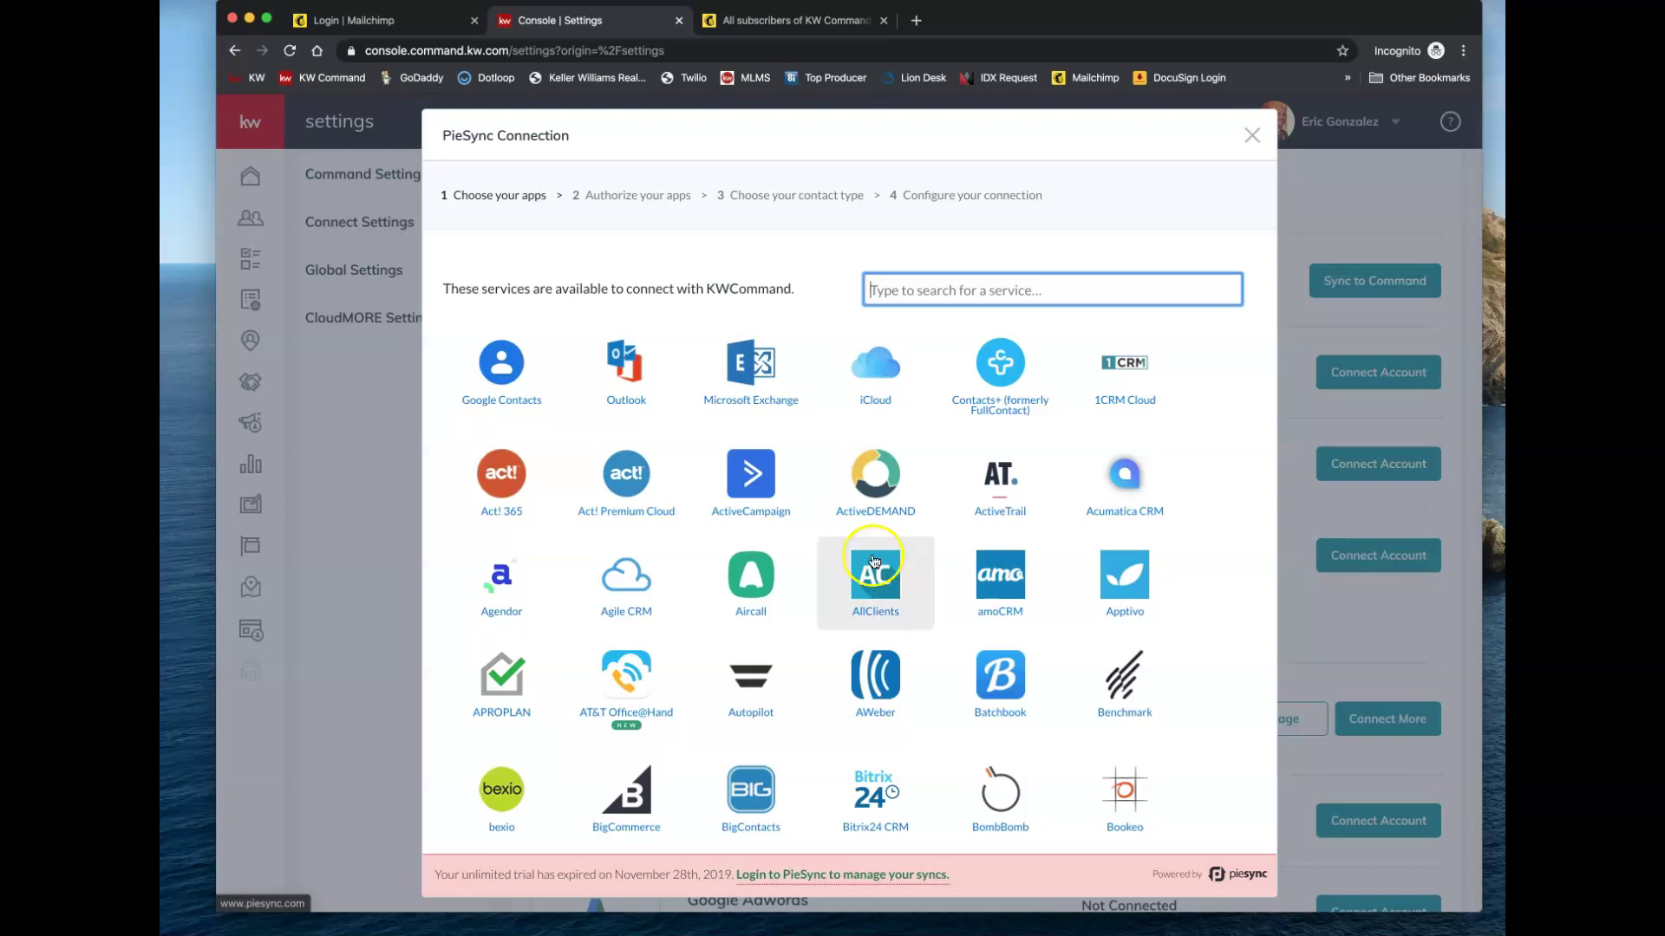
- Search 'mail' among PieSync's services and choose Mailchimp
click(977, 293)
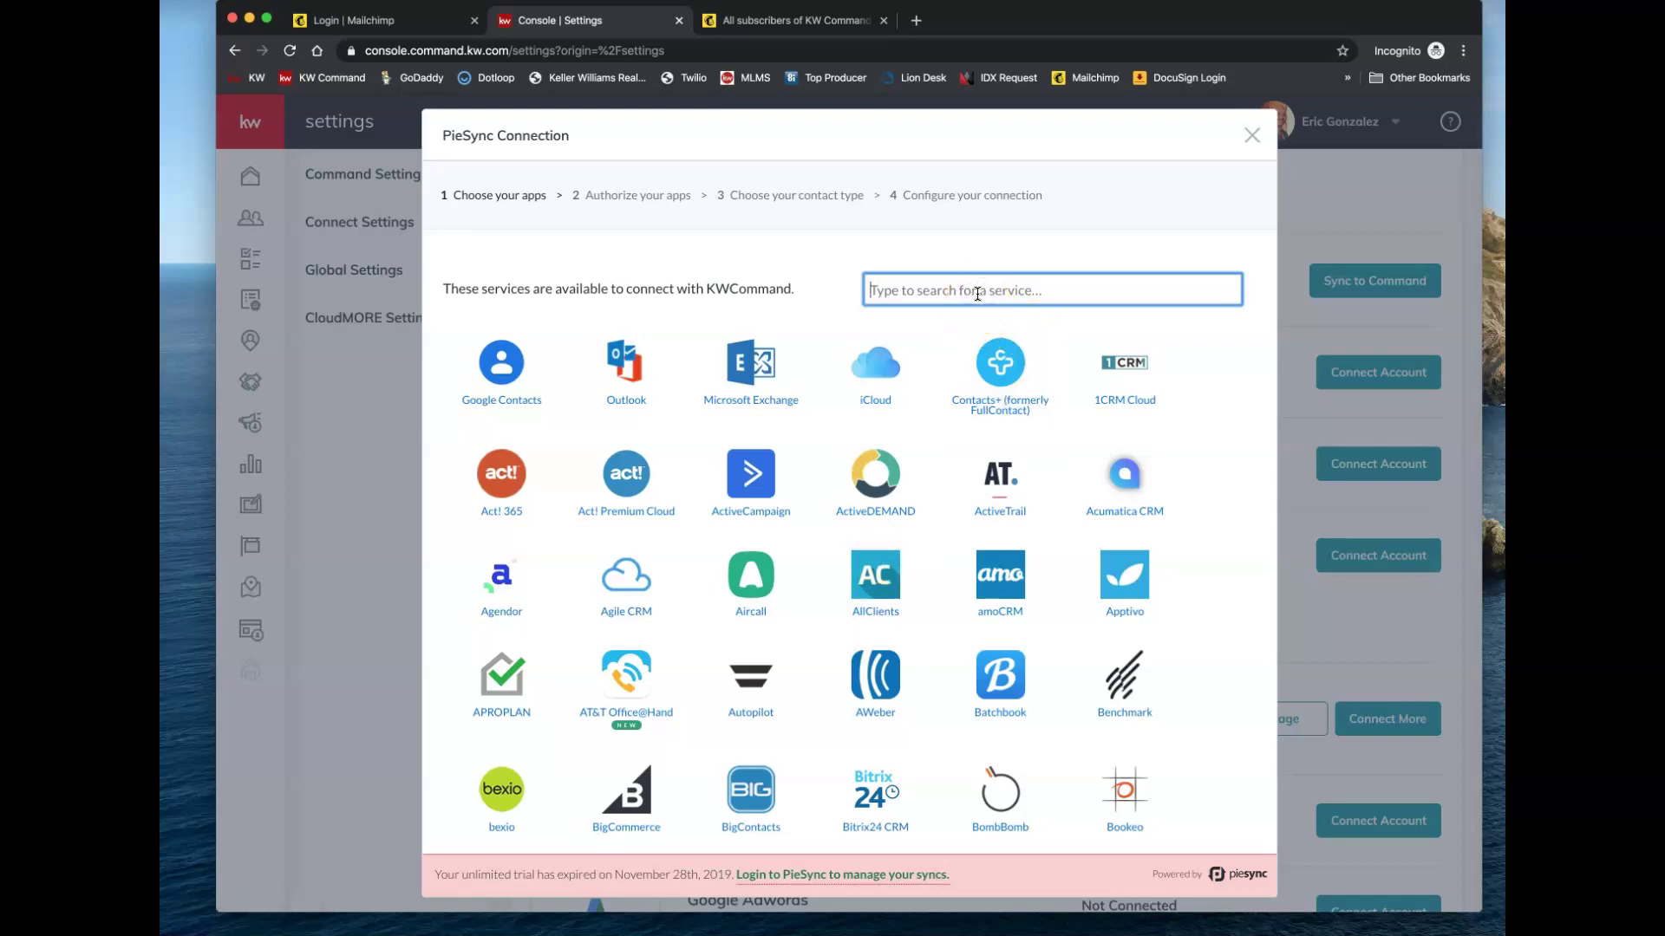
text(mail)
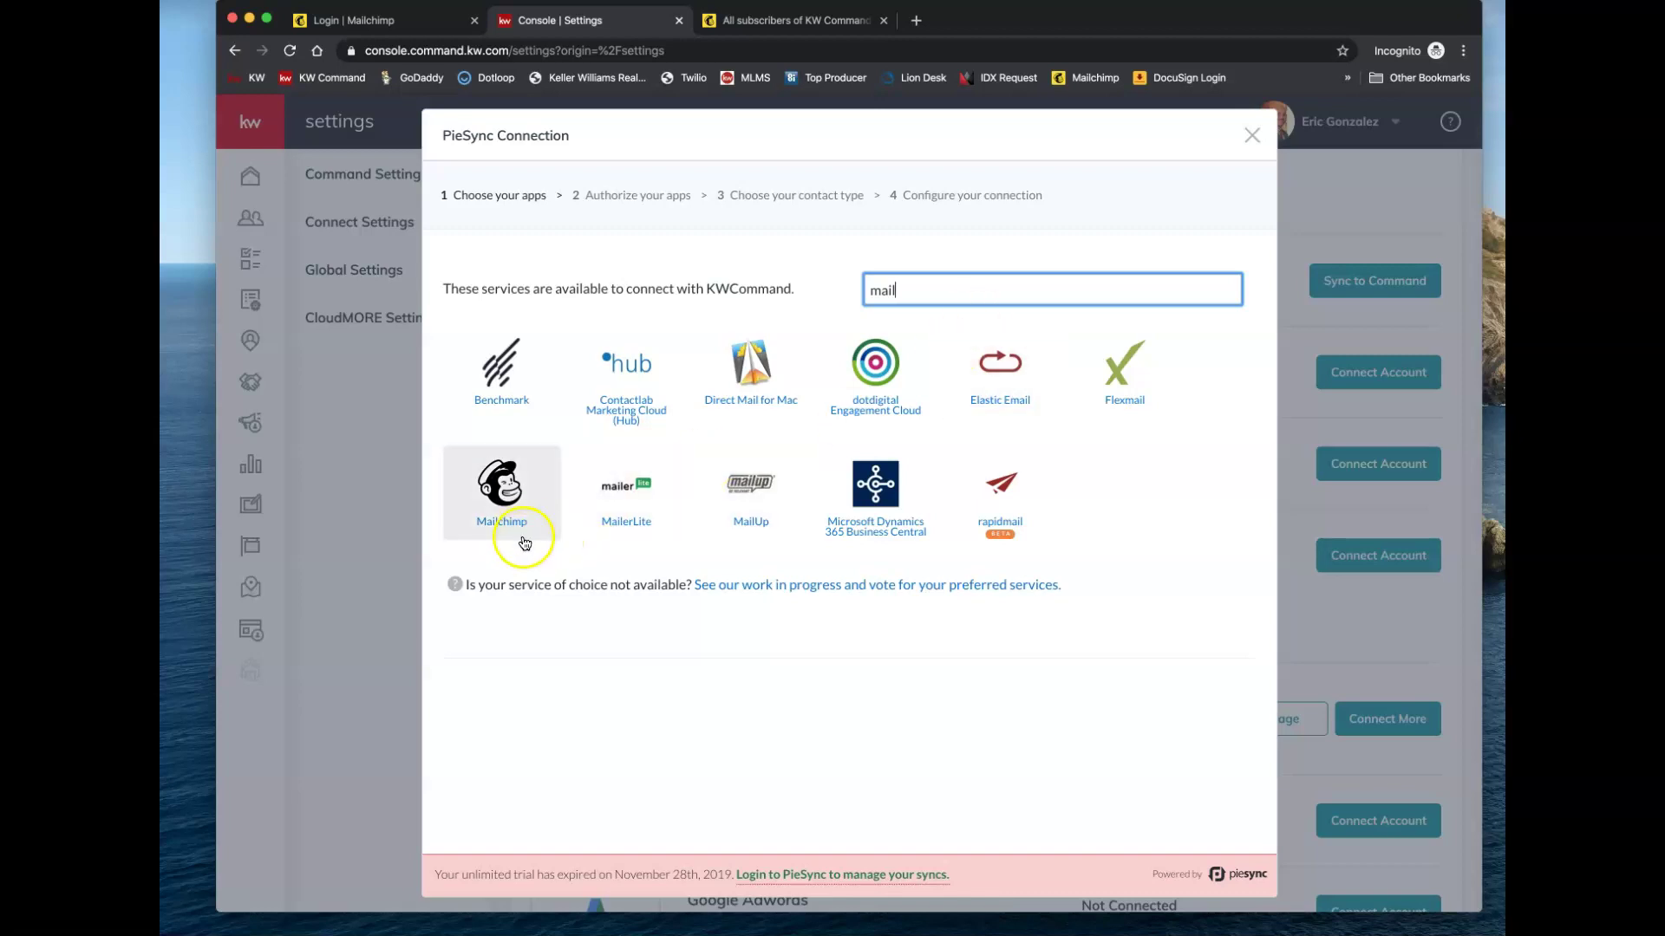
click(520, 515)
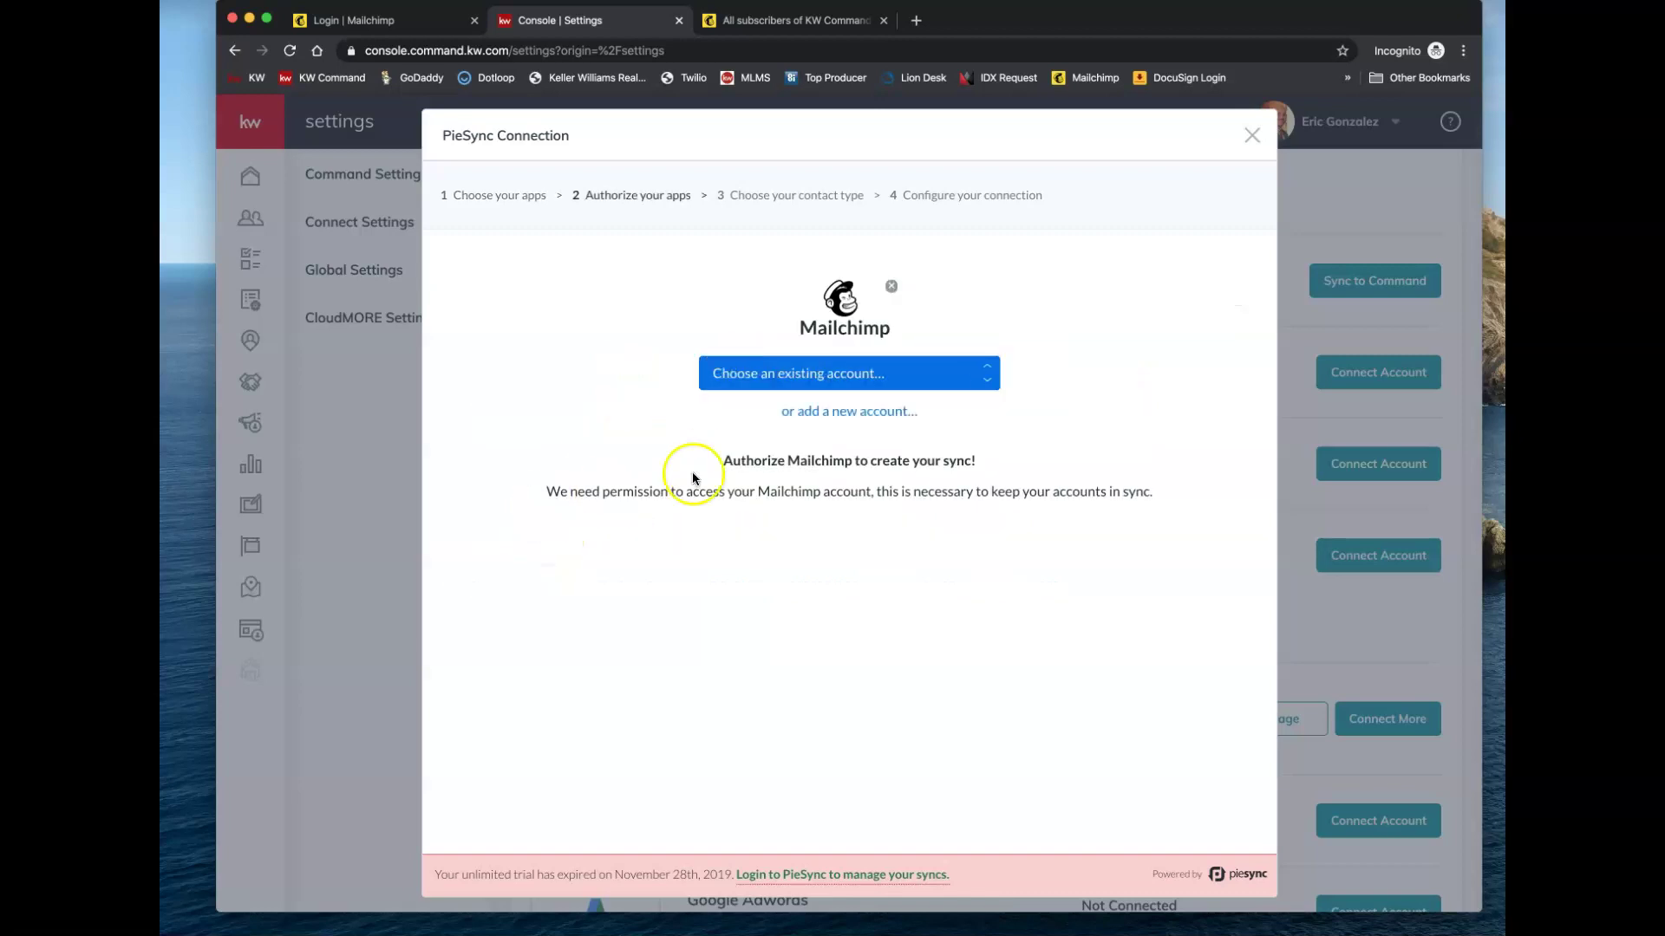
click(978, 379)
click(1075, 323)
- Start adding a new Mailchimp account, moving the sign-in window and focusing Username
click(826, 412)
click(444, 24)
drag(444, 23, 567, 57)
click(595, 356)
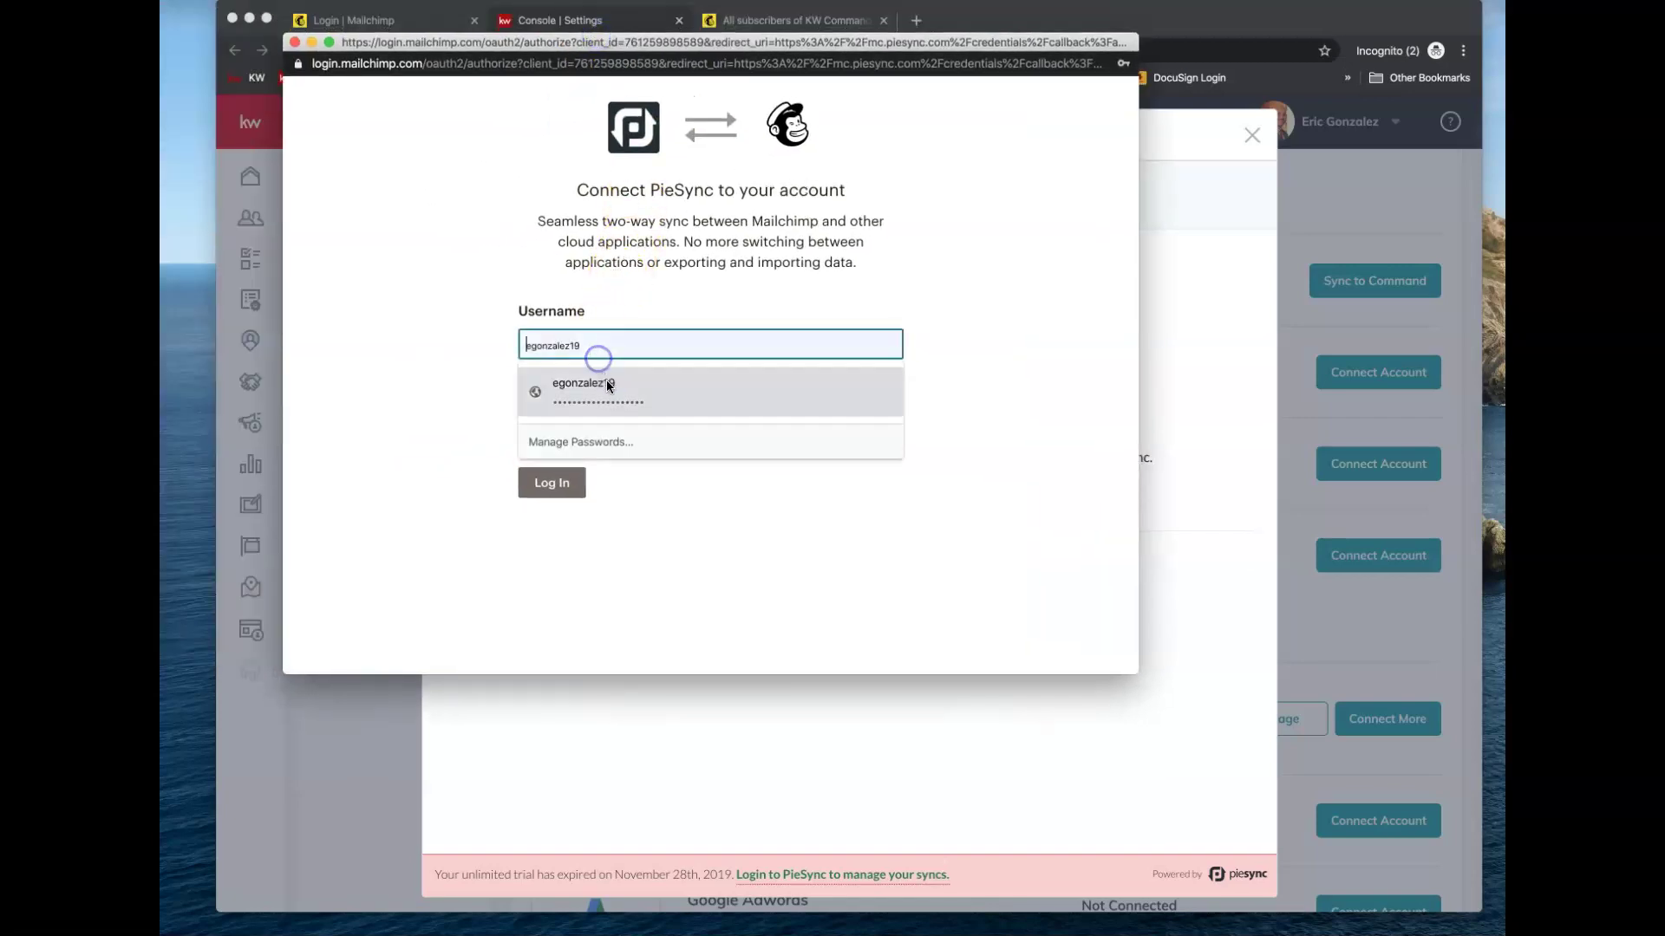
- Log in with the saved Mailchimp login and attempt the audience choice while it loads
click(609, 386)
click(570, 492)
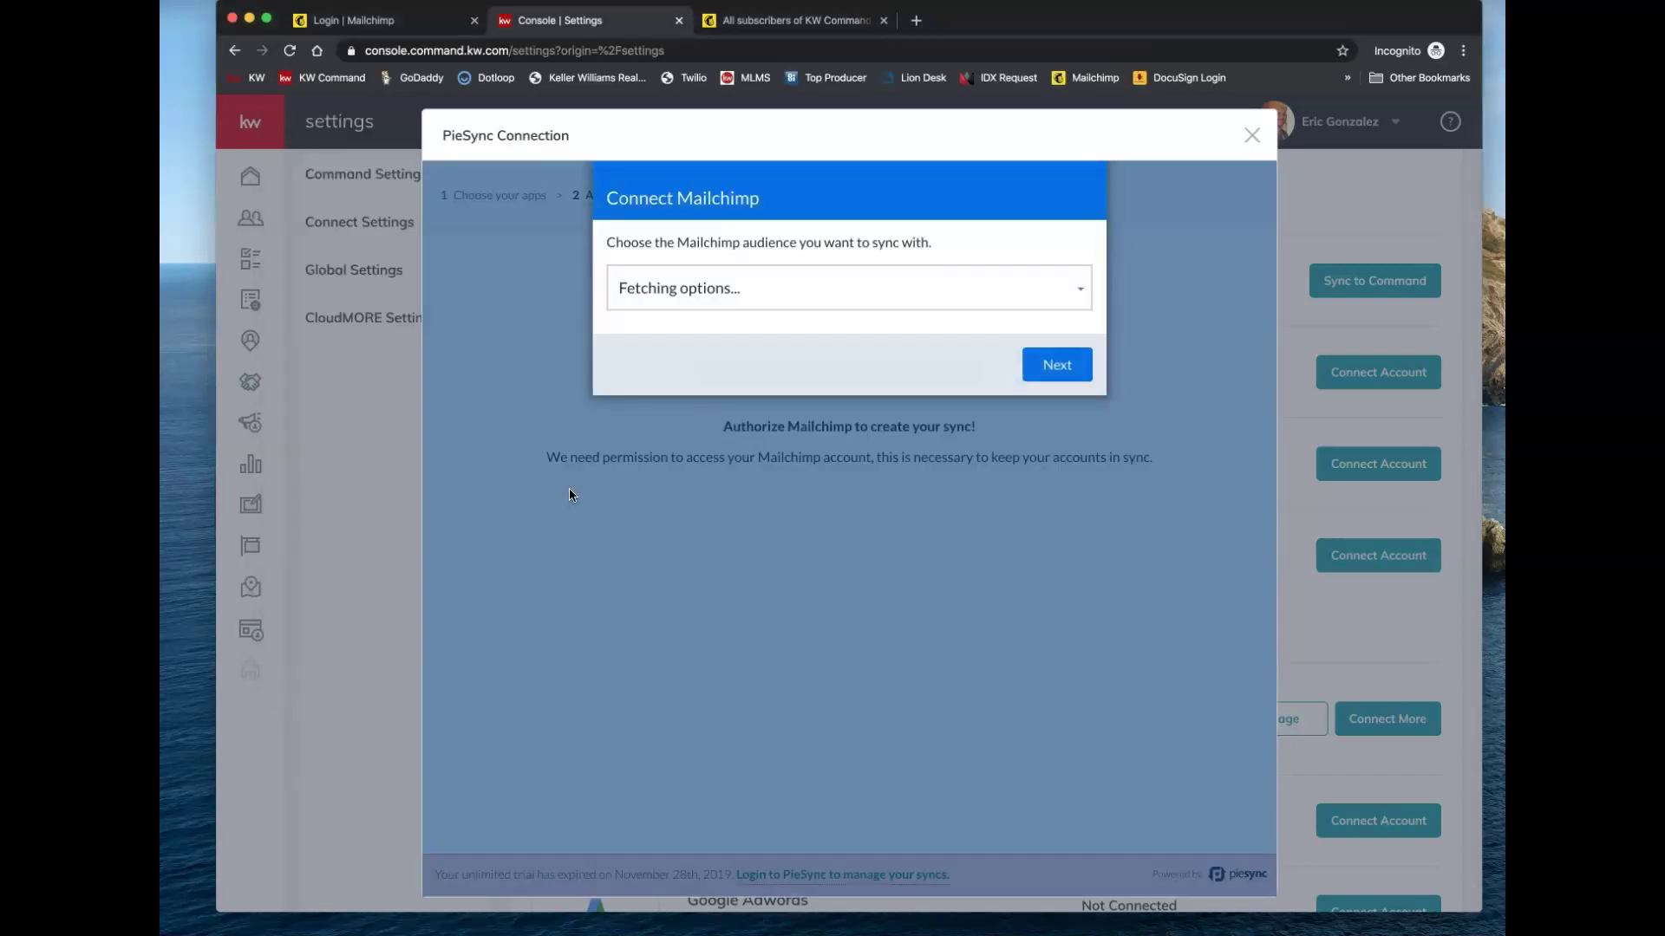
click(742, 295)
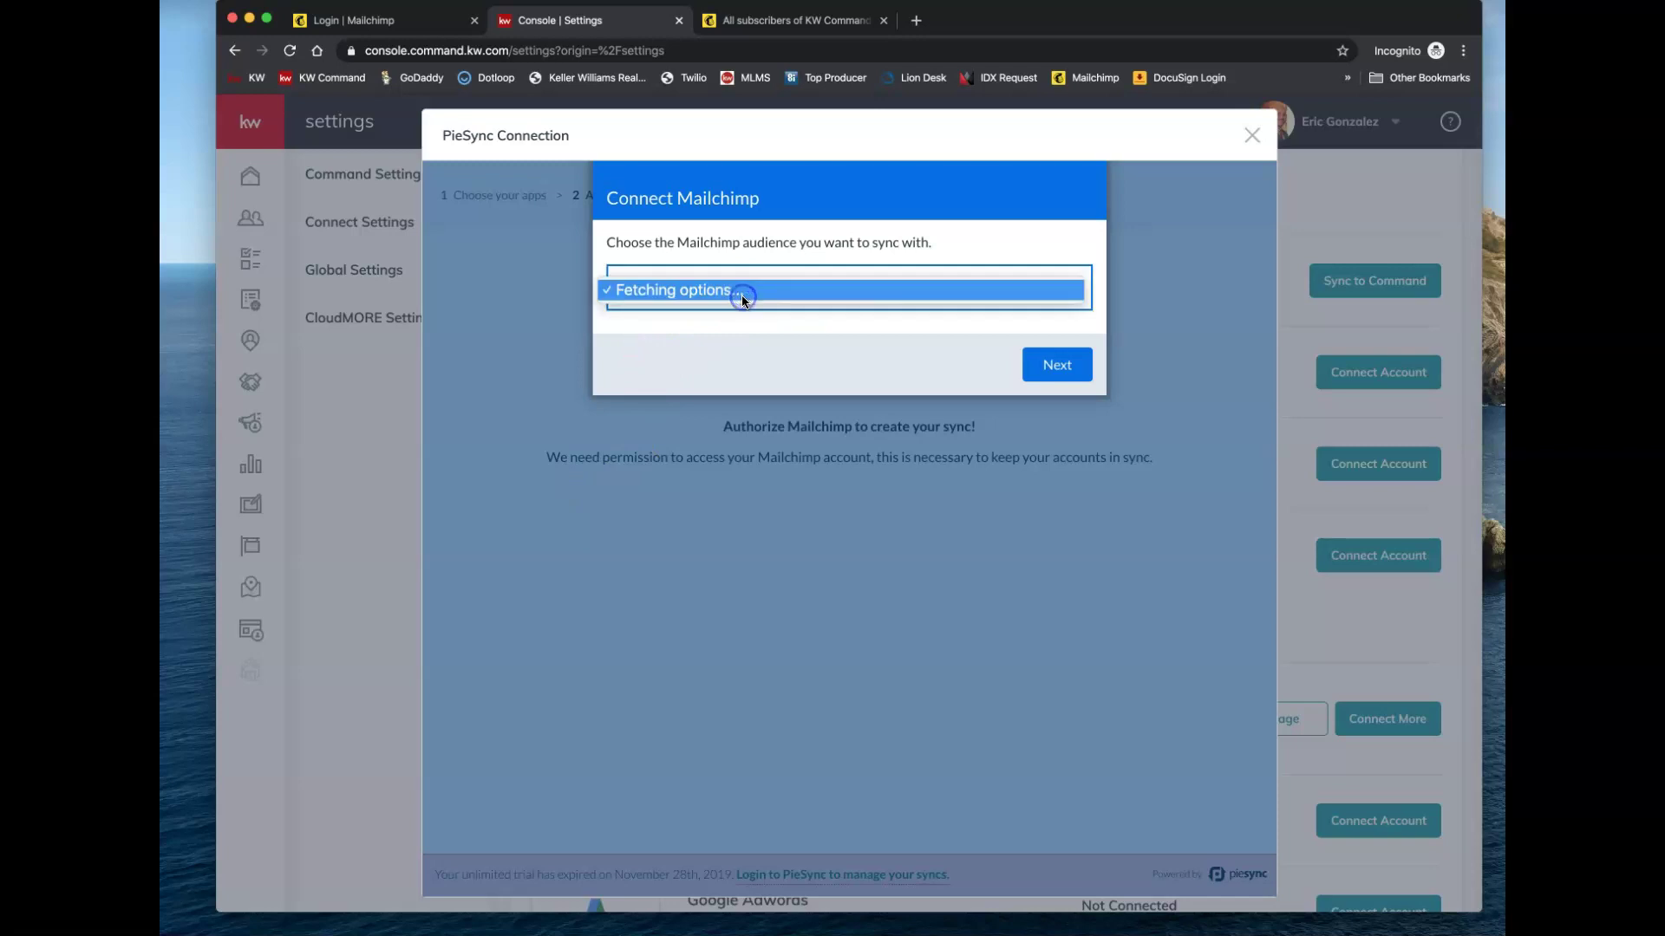
click(931, 348)
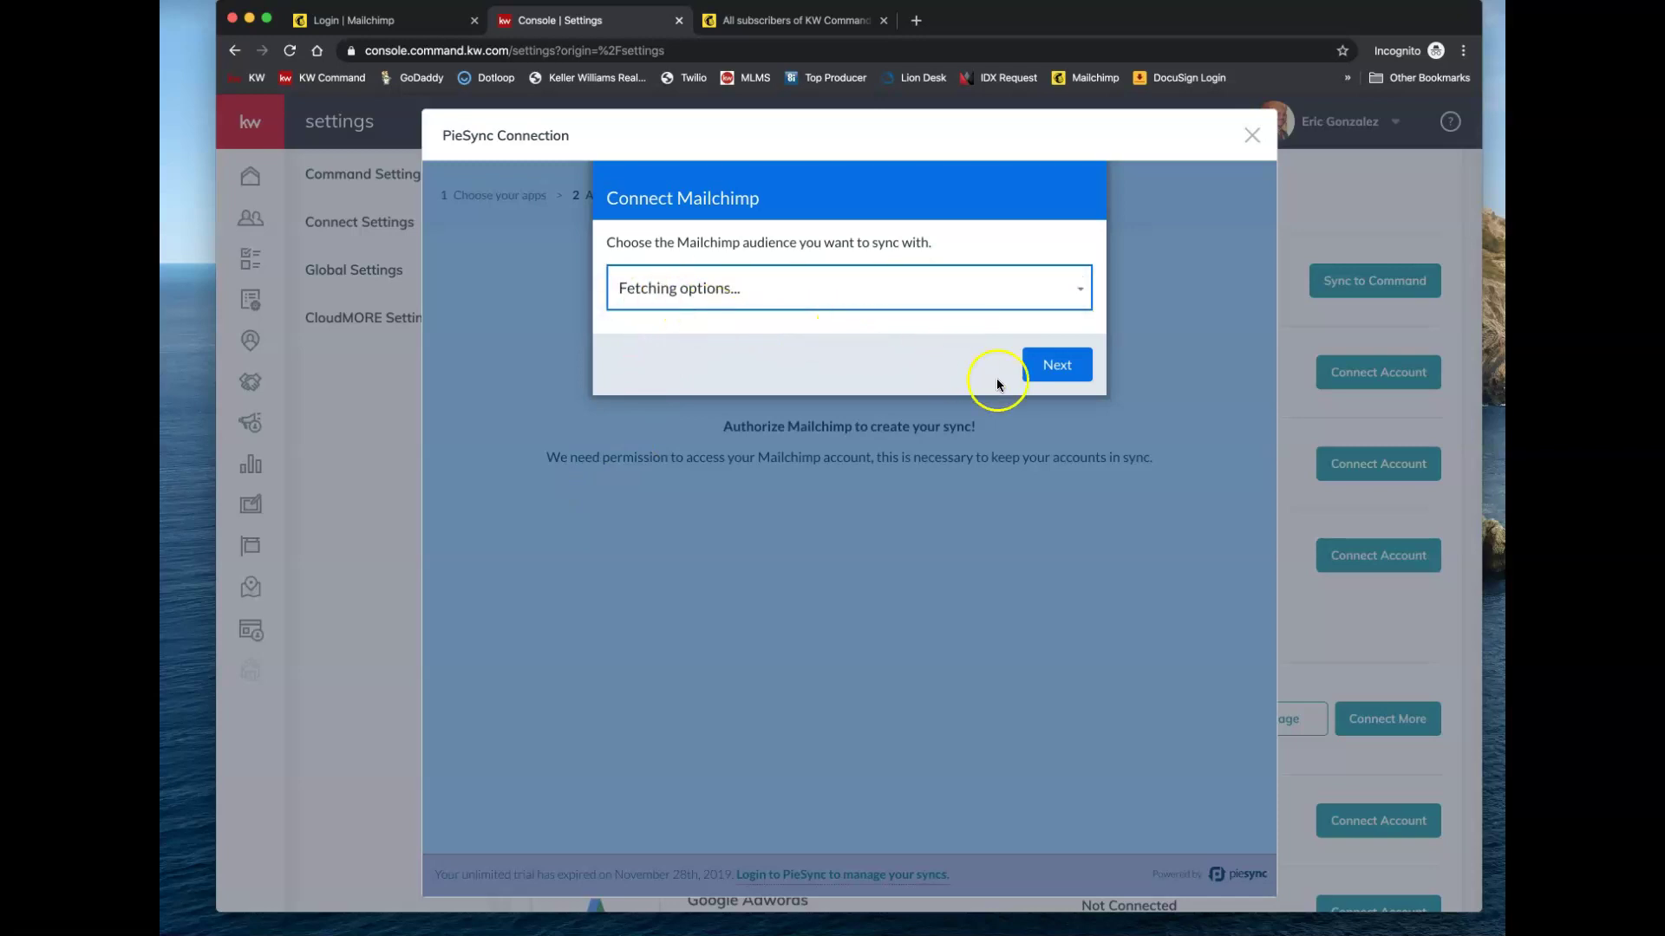
click(1051, 362)
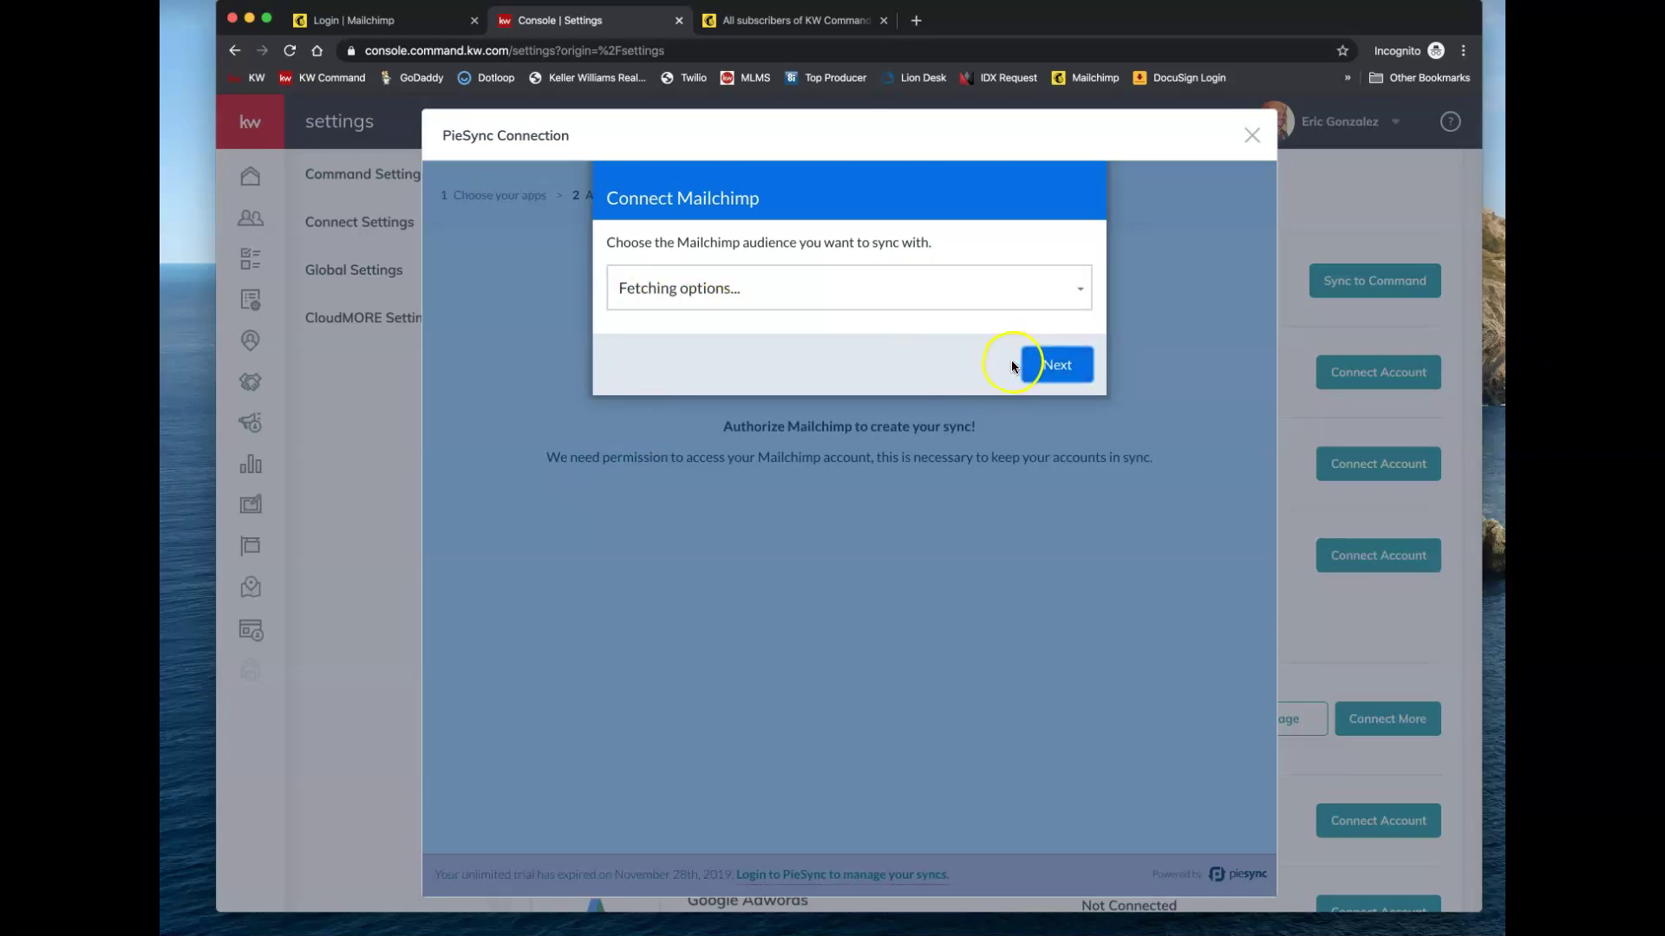
click(1082, 297)
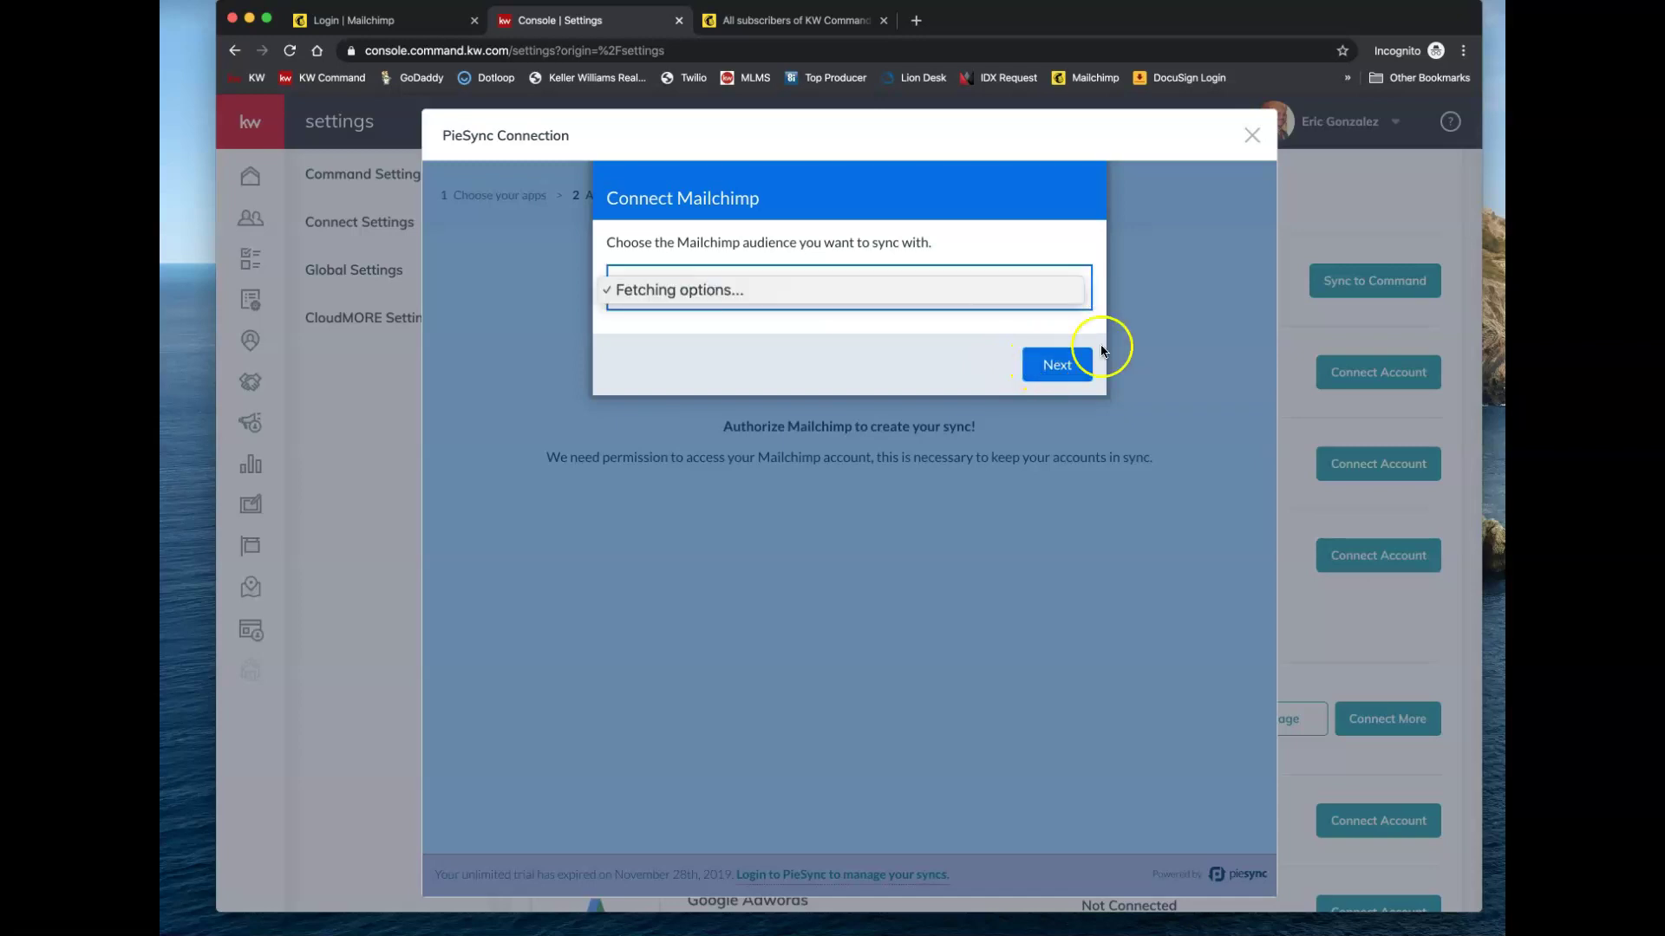
click(999, 372)
click(897, 276)
click(1051, 373)
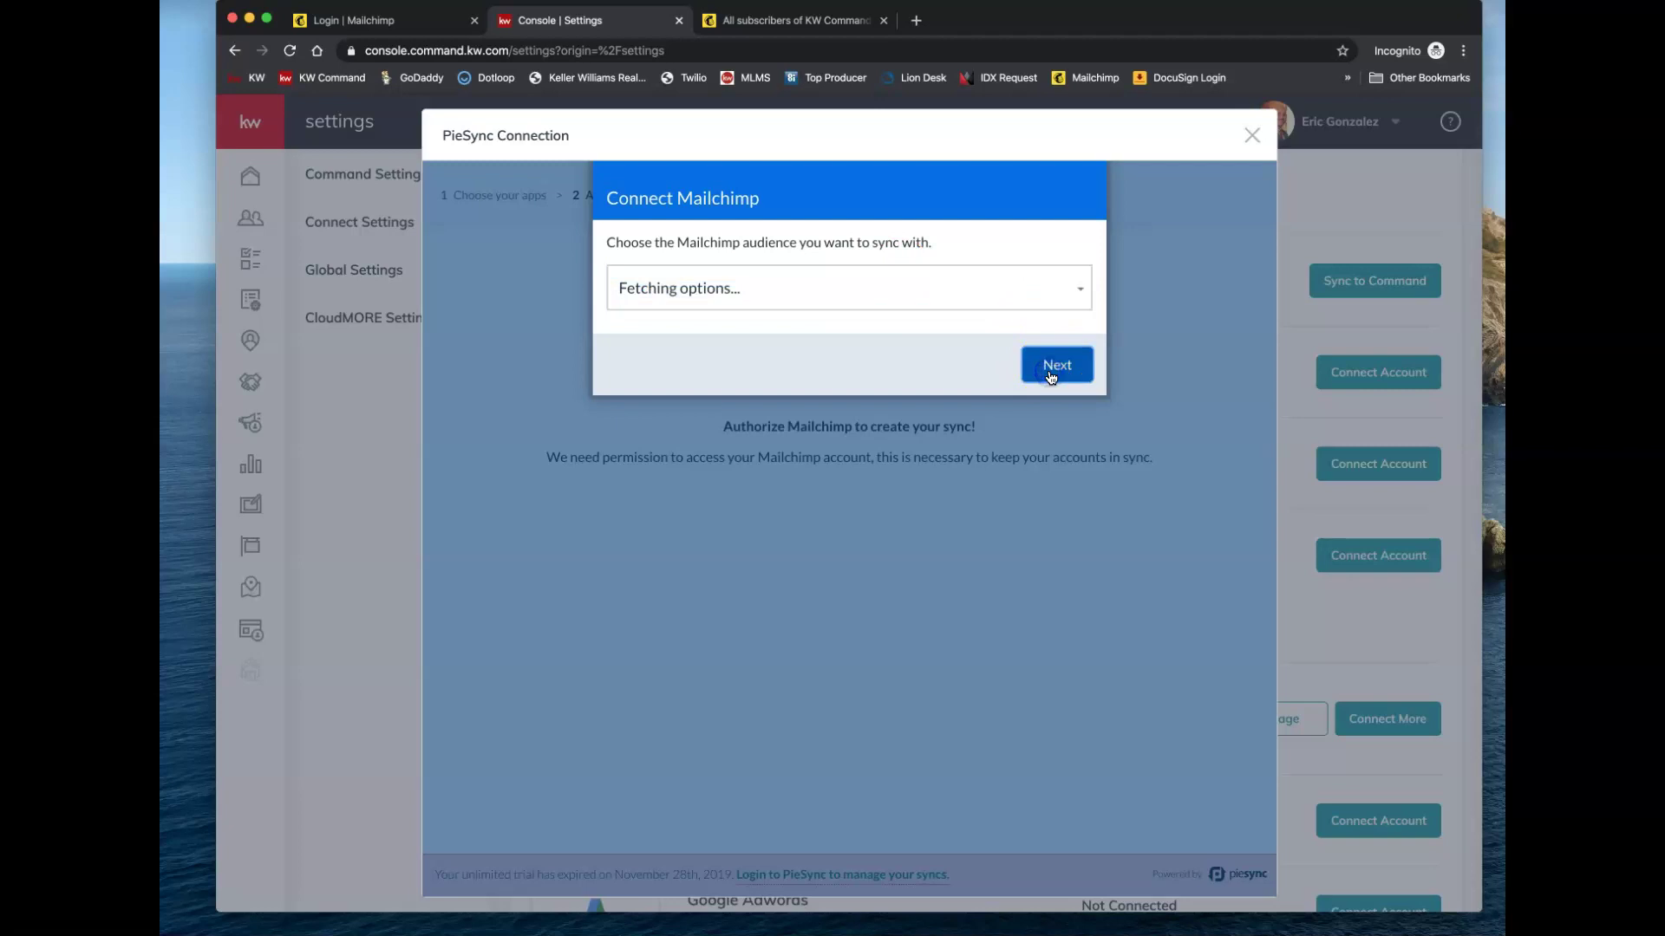
- Check the KW Command audience on Mailchimp's Audience dashboard, then return to KW Command
click(820, 20)
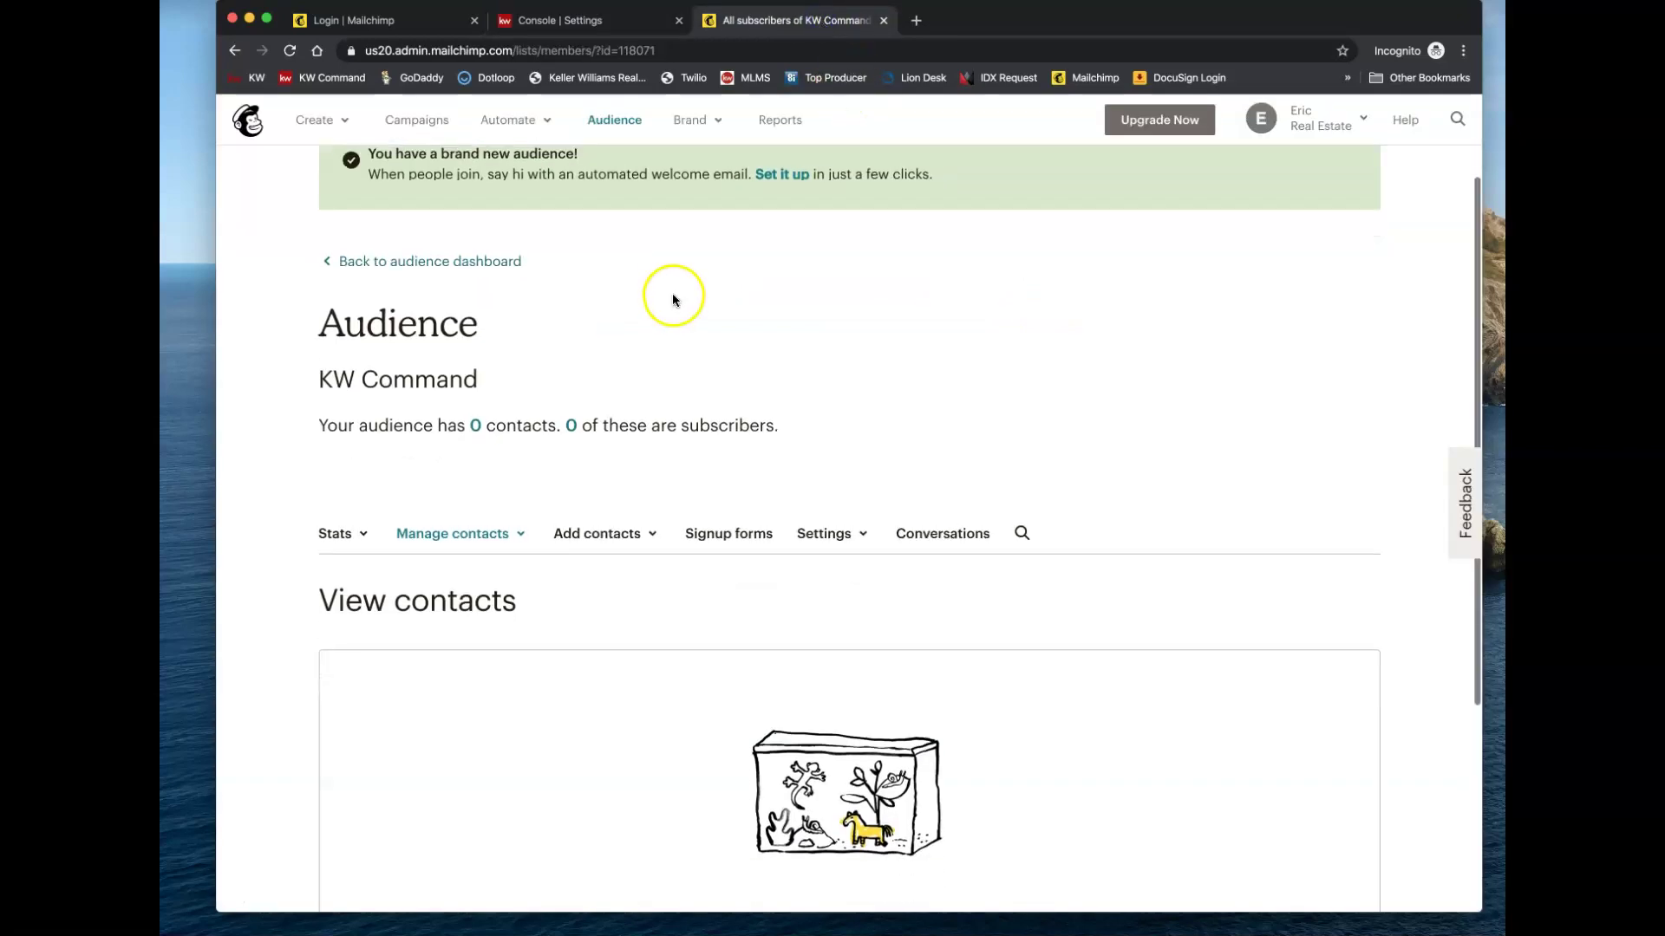
click(587, 128)
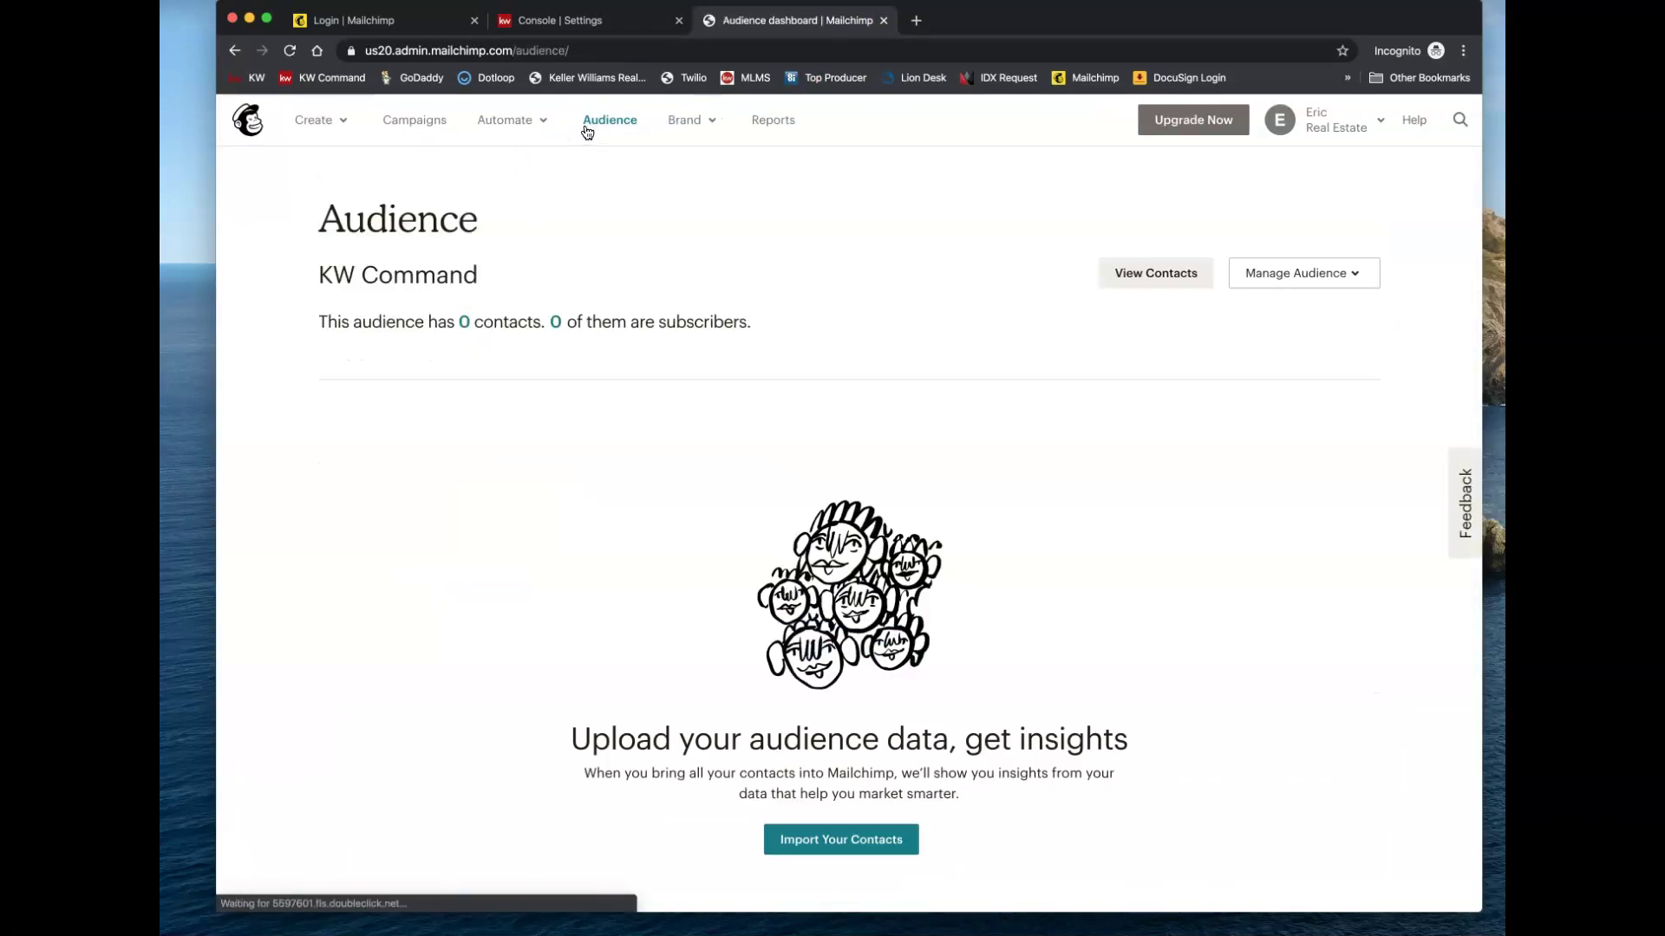
scroll(744, 330, down, 1)
scroll(393, 224, up, 1)
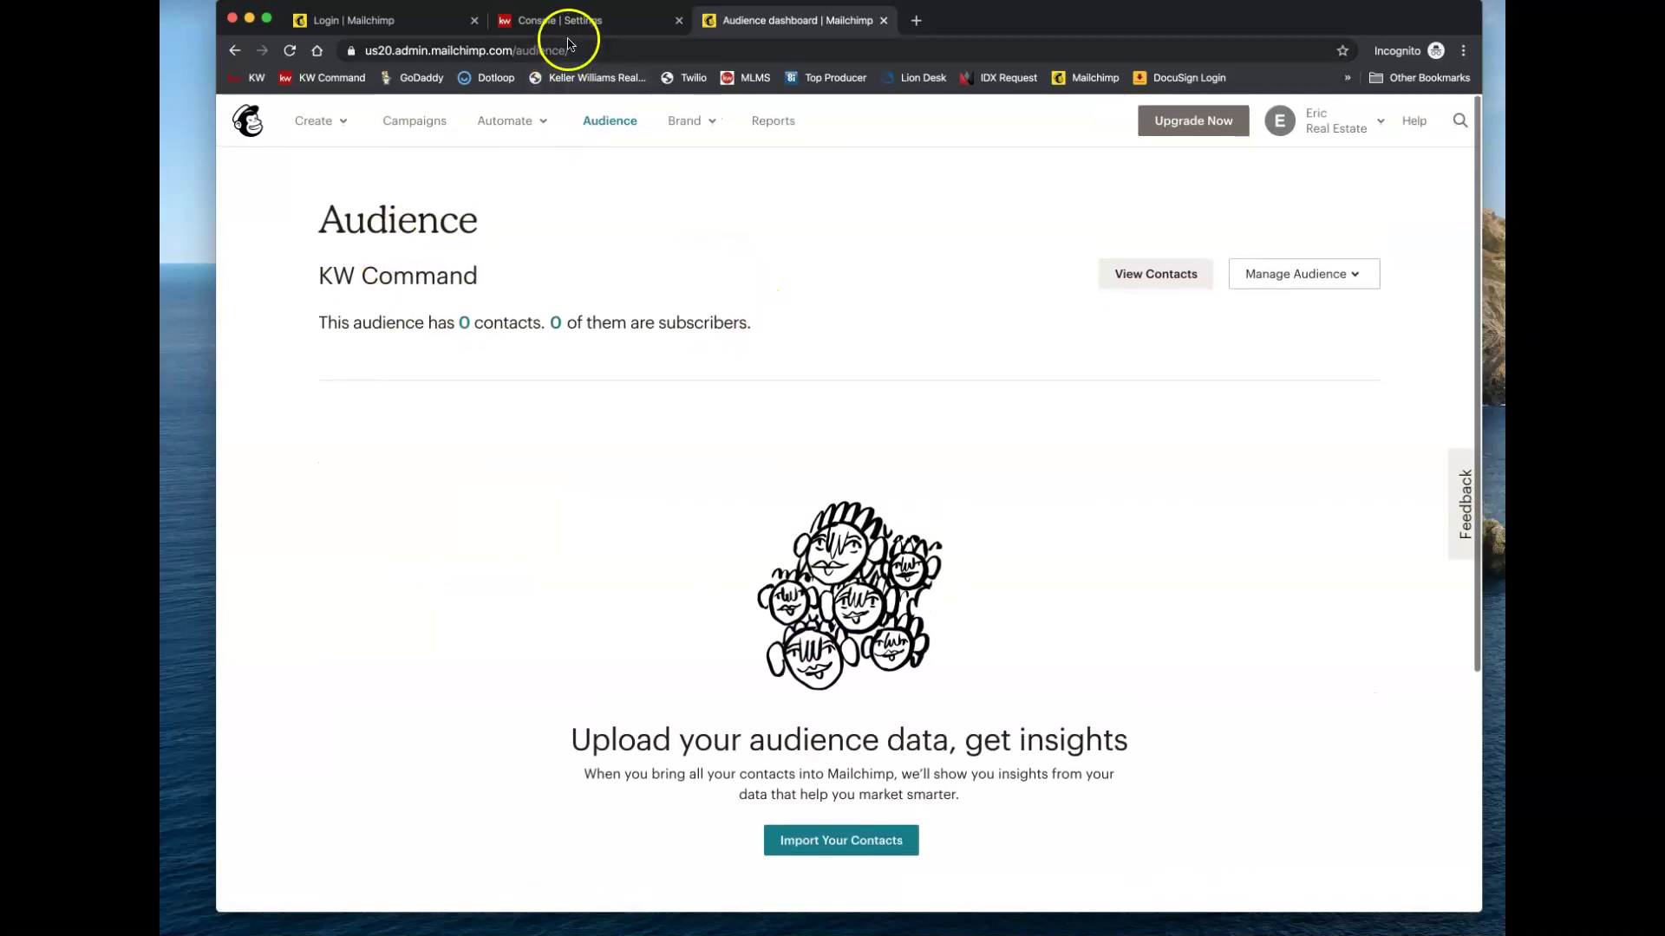
click(575, 21)
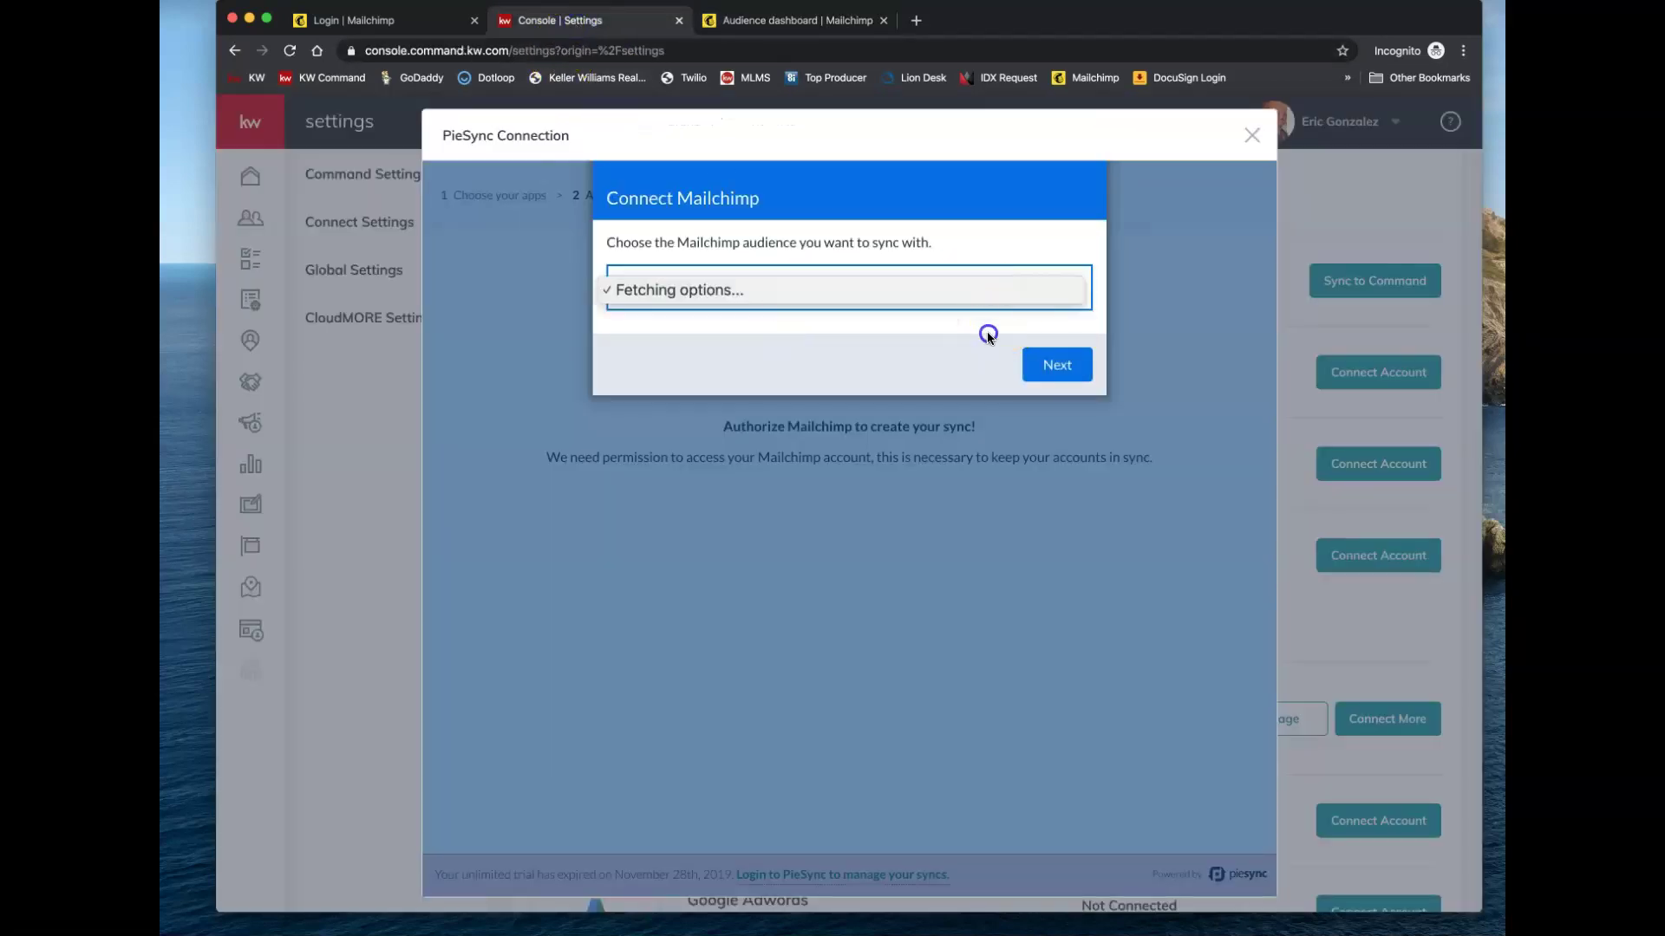
- Close the stuck PieSync setup, reopen it, search 'mai' and choose Mailchimp as the app to connect
click(1240, 138)
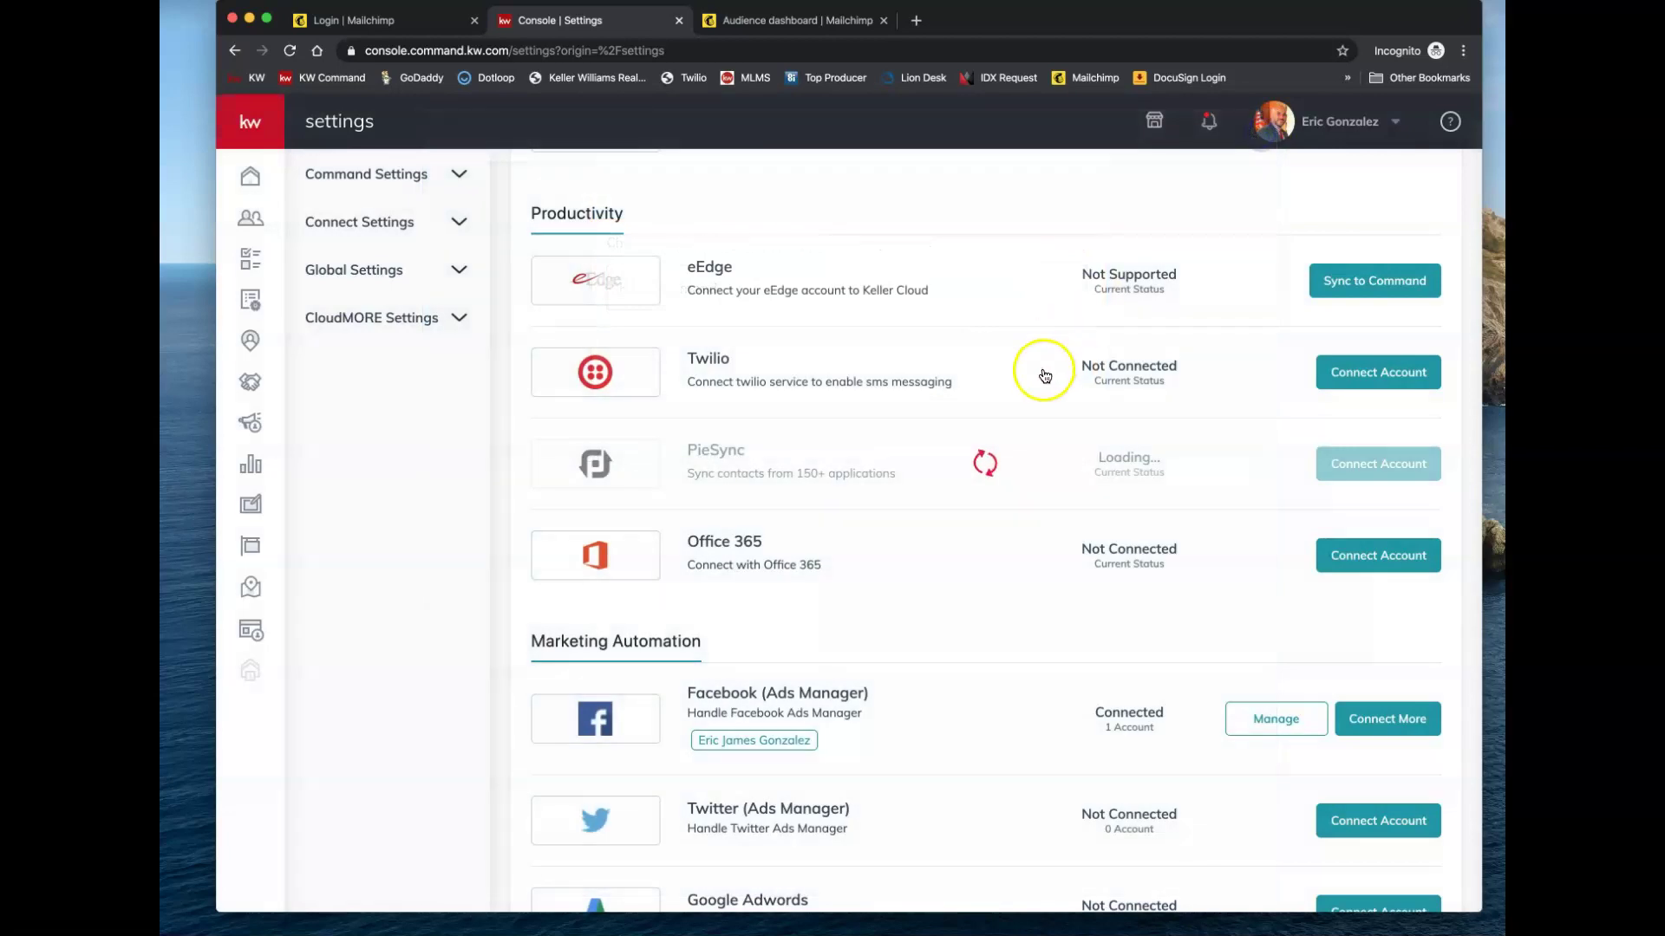
click(1355, 473)
click(1234, 456)
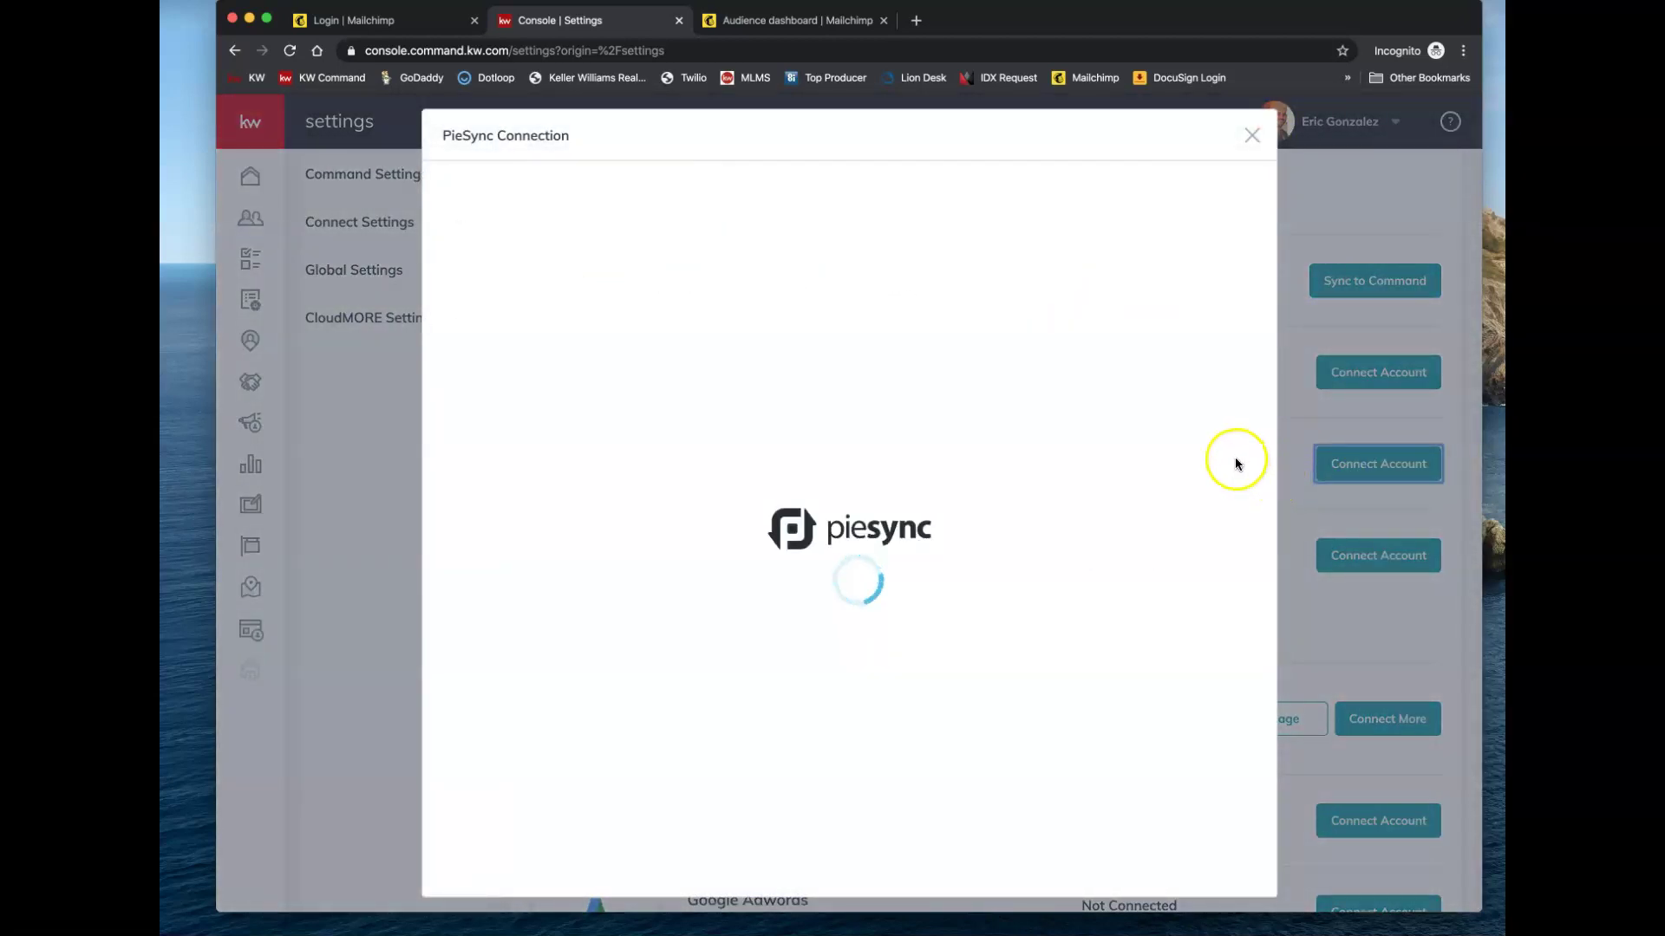
click(1237, 442)
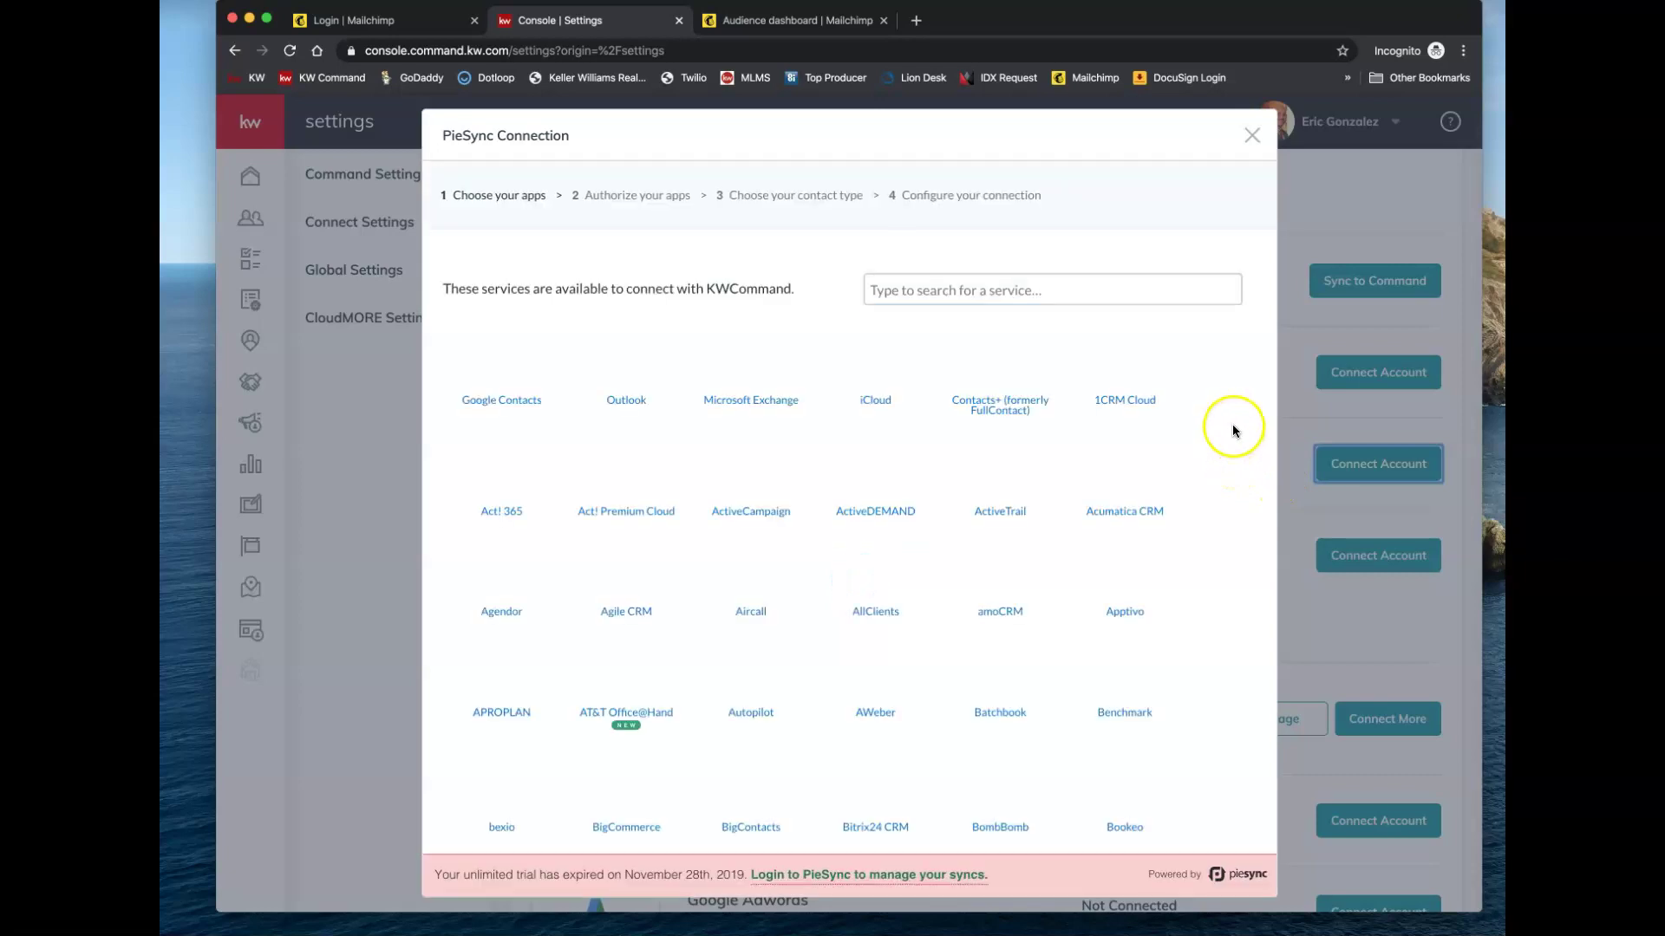
scroll(833, 416, down, 2)
scroll(841, 442, up, 2)
click(918, 293)
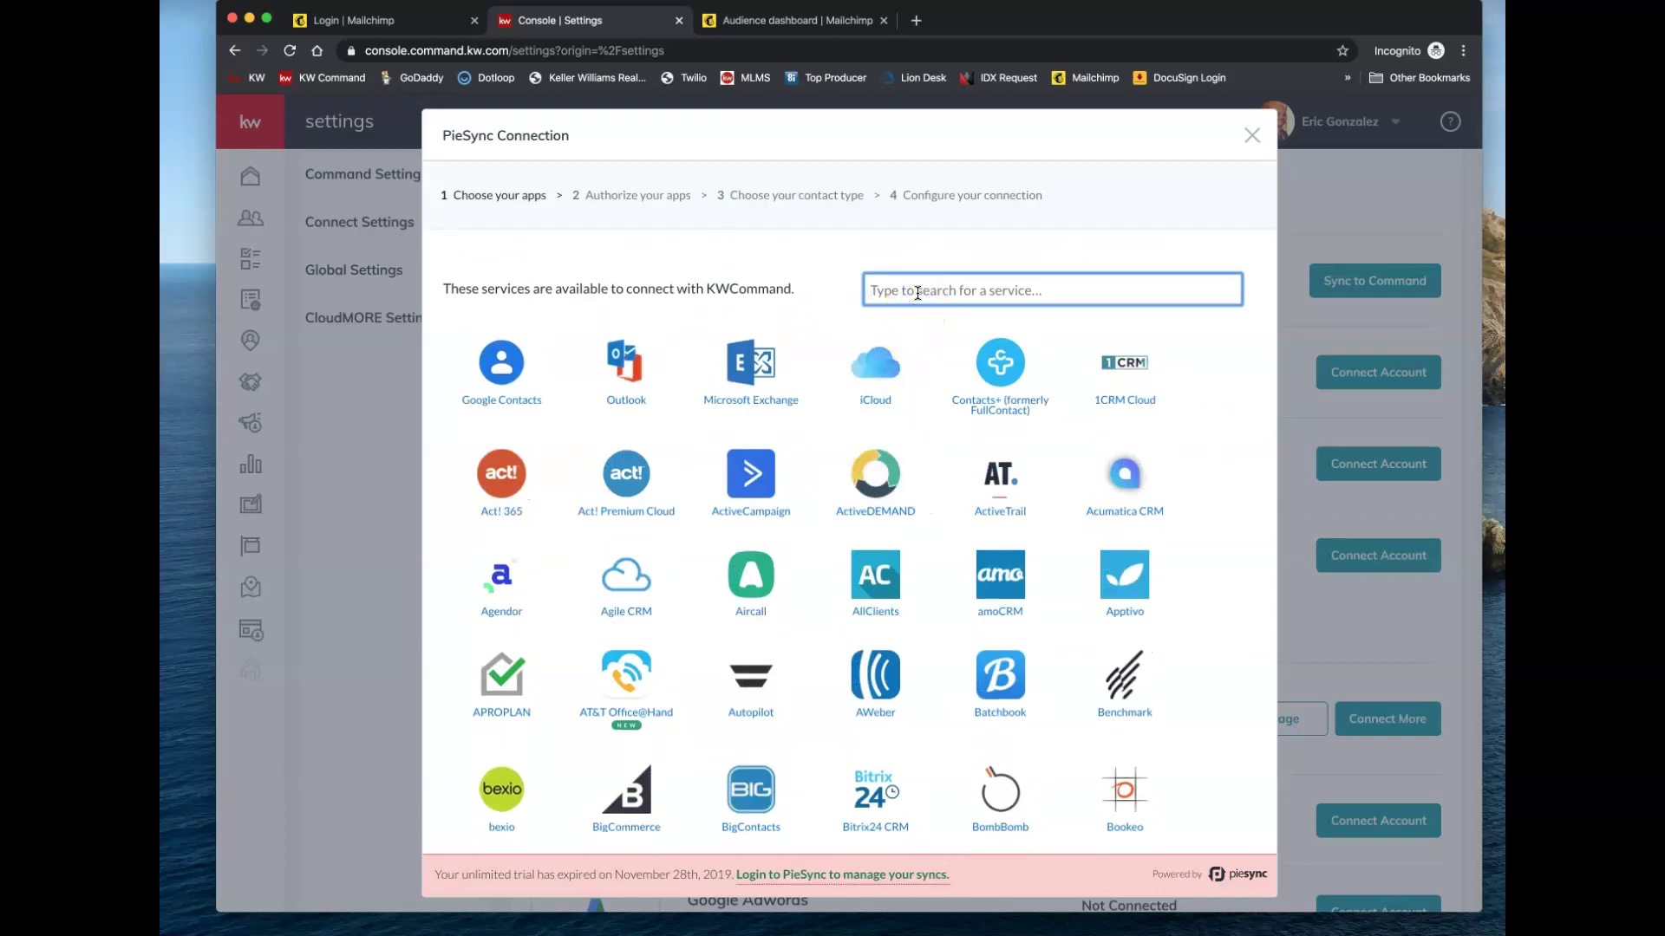
text(mai)
click(1118, 478)
- Sign in with a new Mailchimp account using the saved login and select the KW Command audience
click(934, 411)
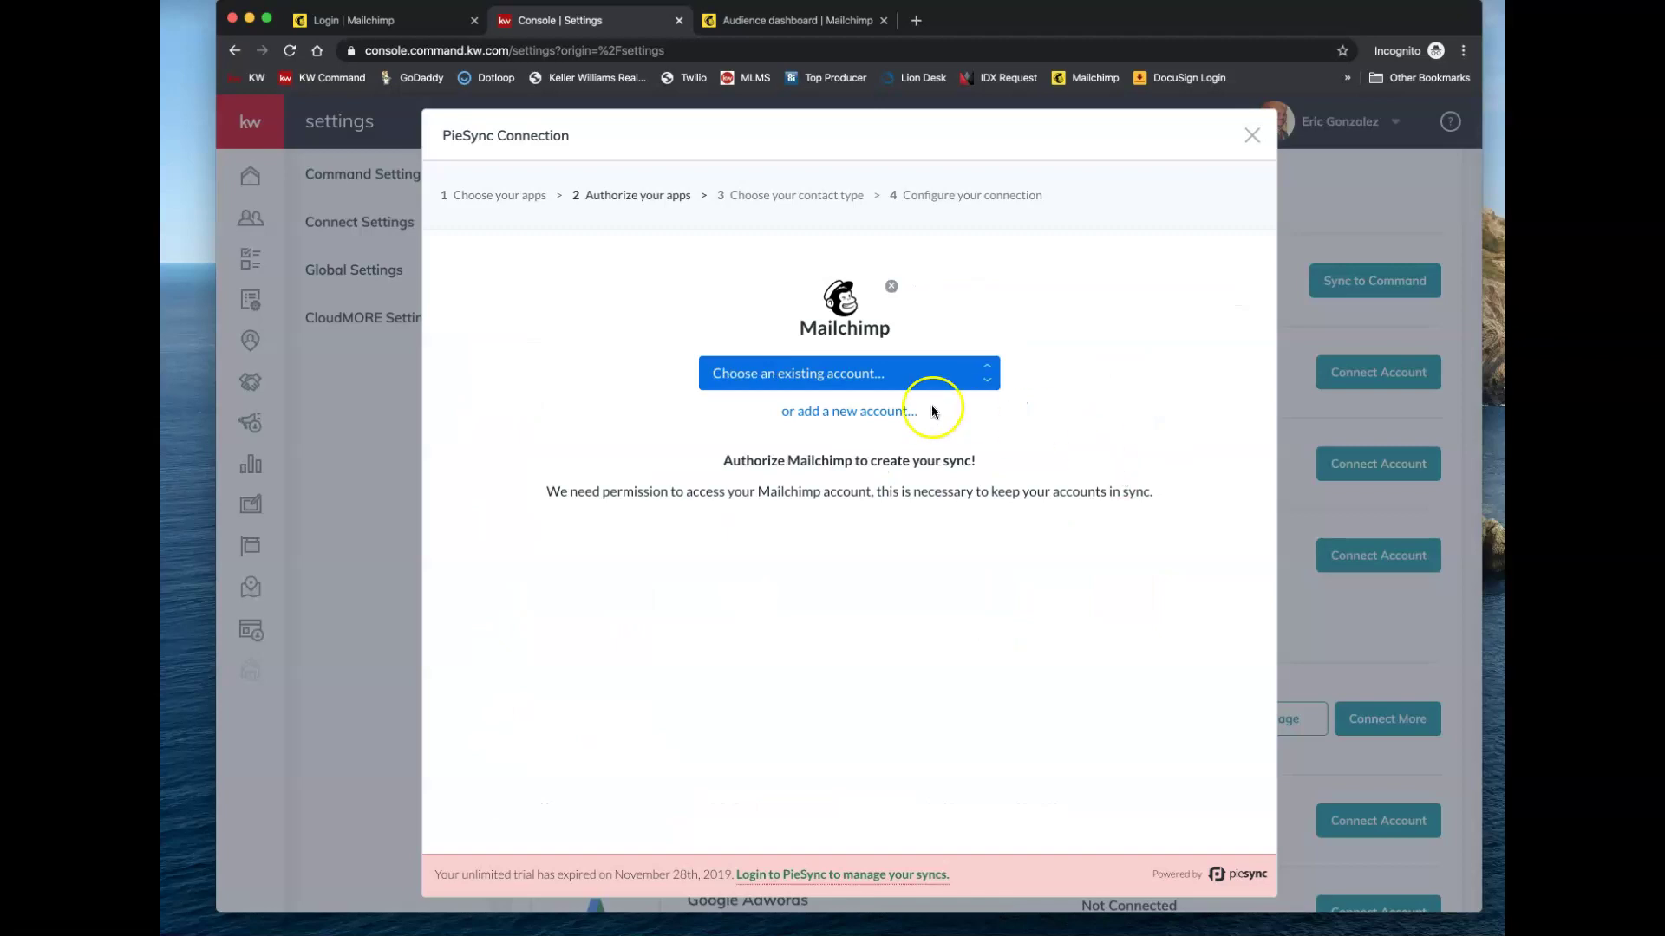
click(856, 413)
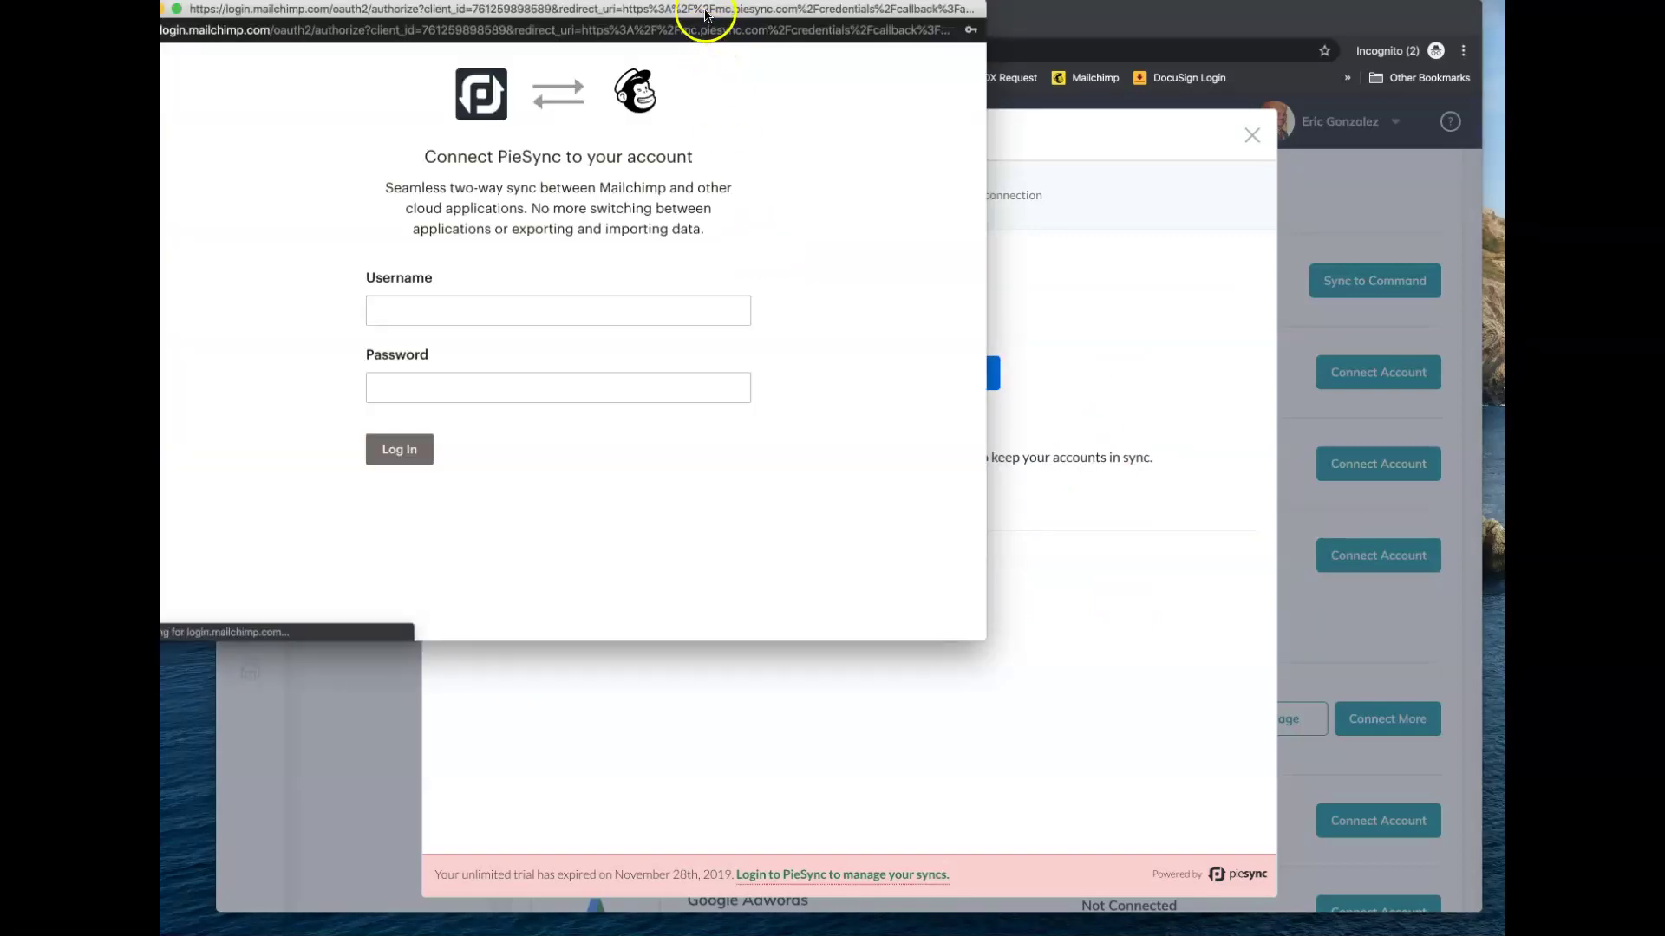
drag(706, 11, 867, 63)
click(647, 353)
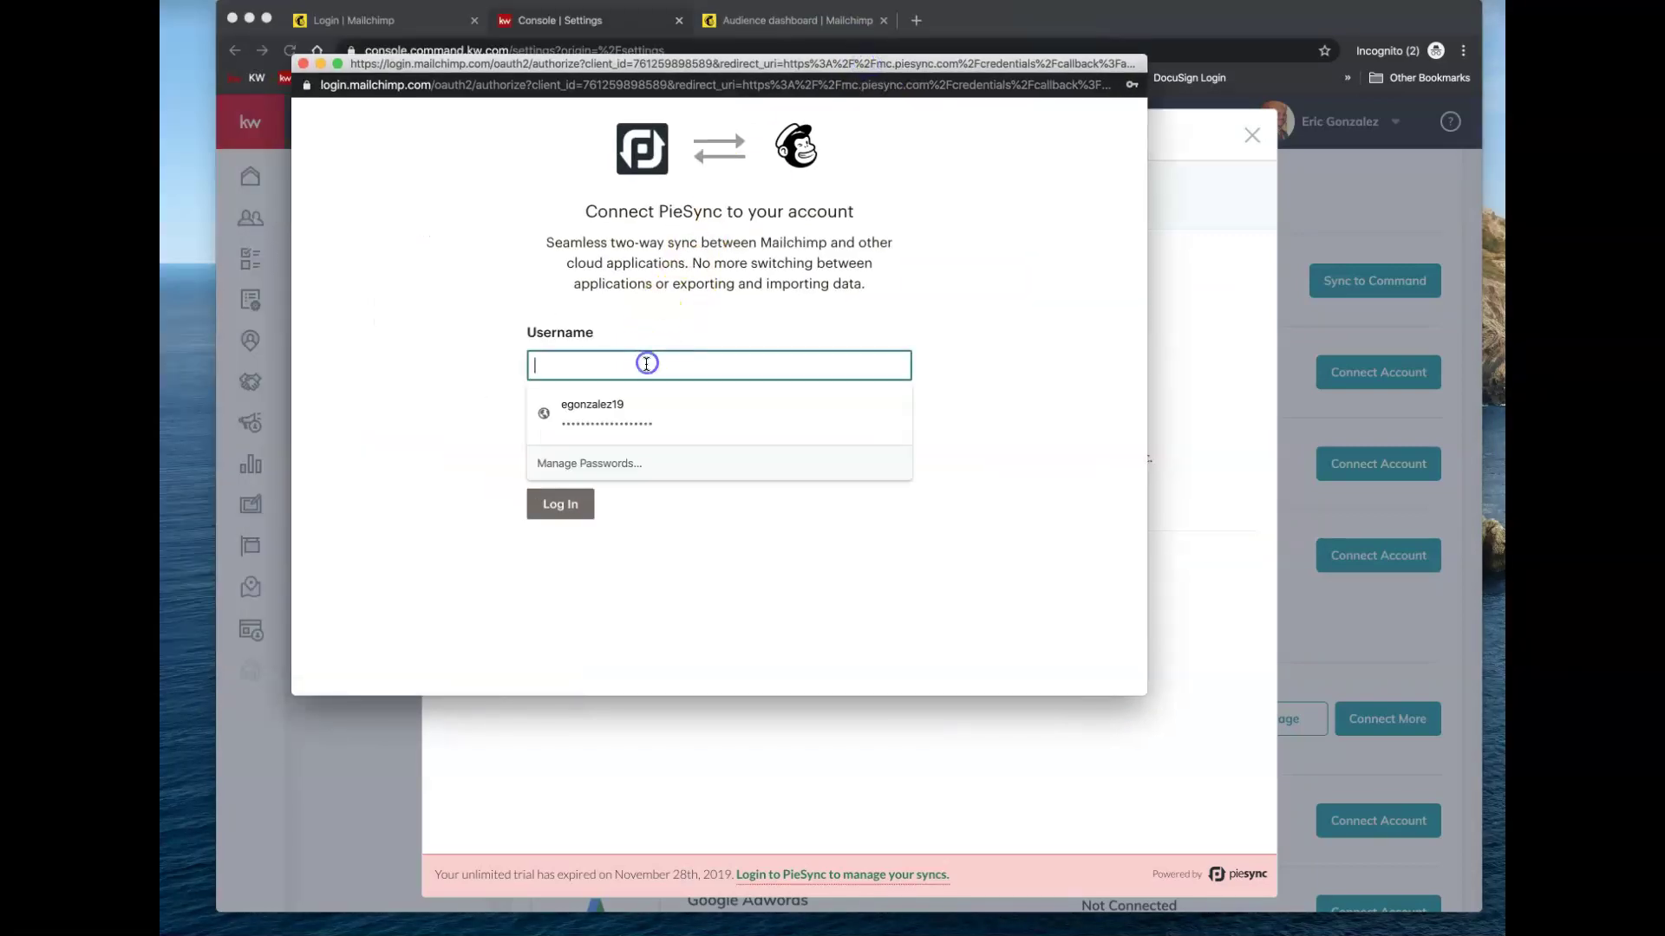
click(624, 397)
click(555, 504)
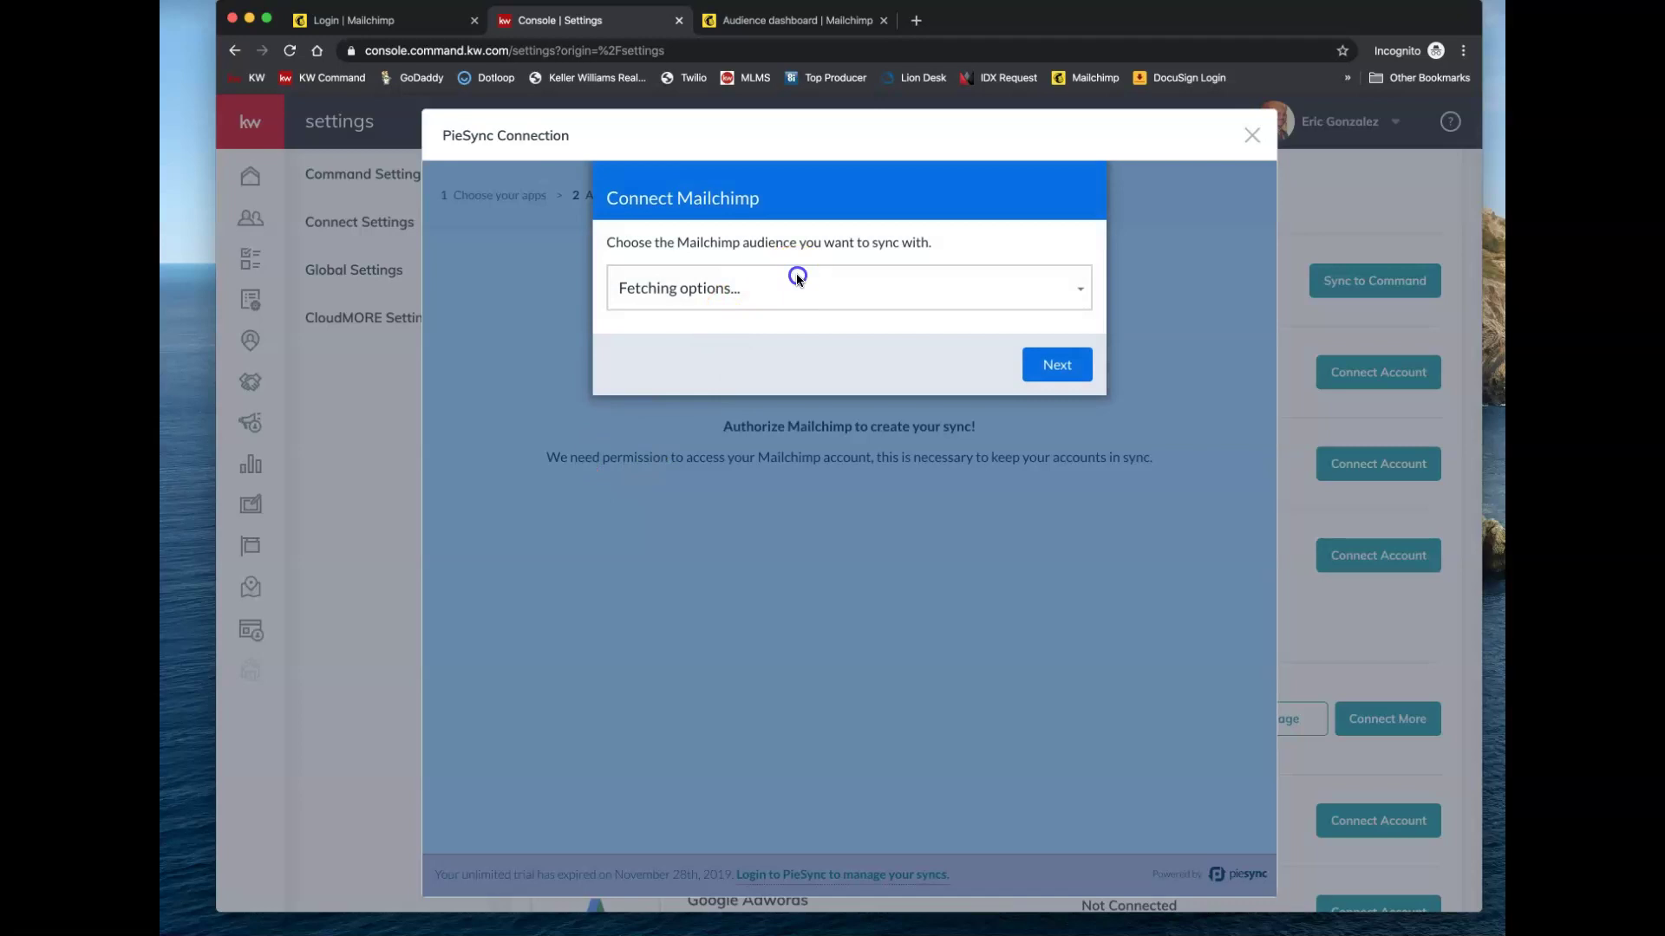
click(797, 279)
click(791, 287)
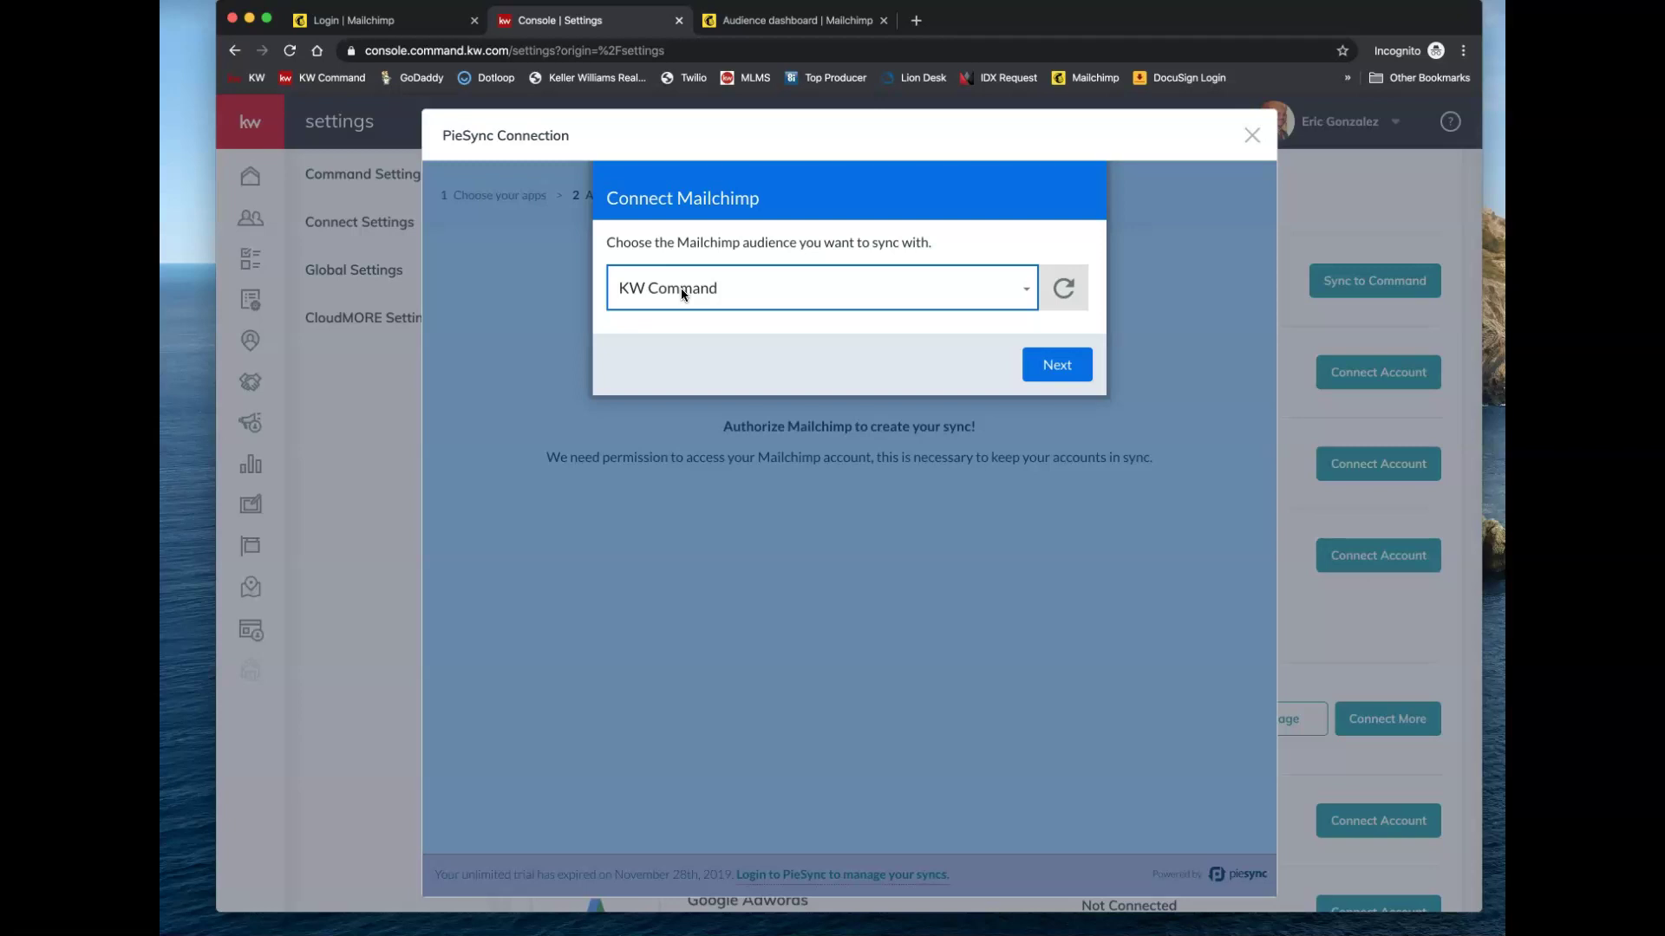
- Confirm the KW Command audience, then set conflicting contact data to 'Use the value from KWCommand'
click(1051, 364)
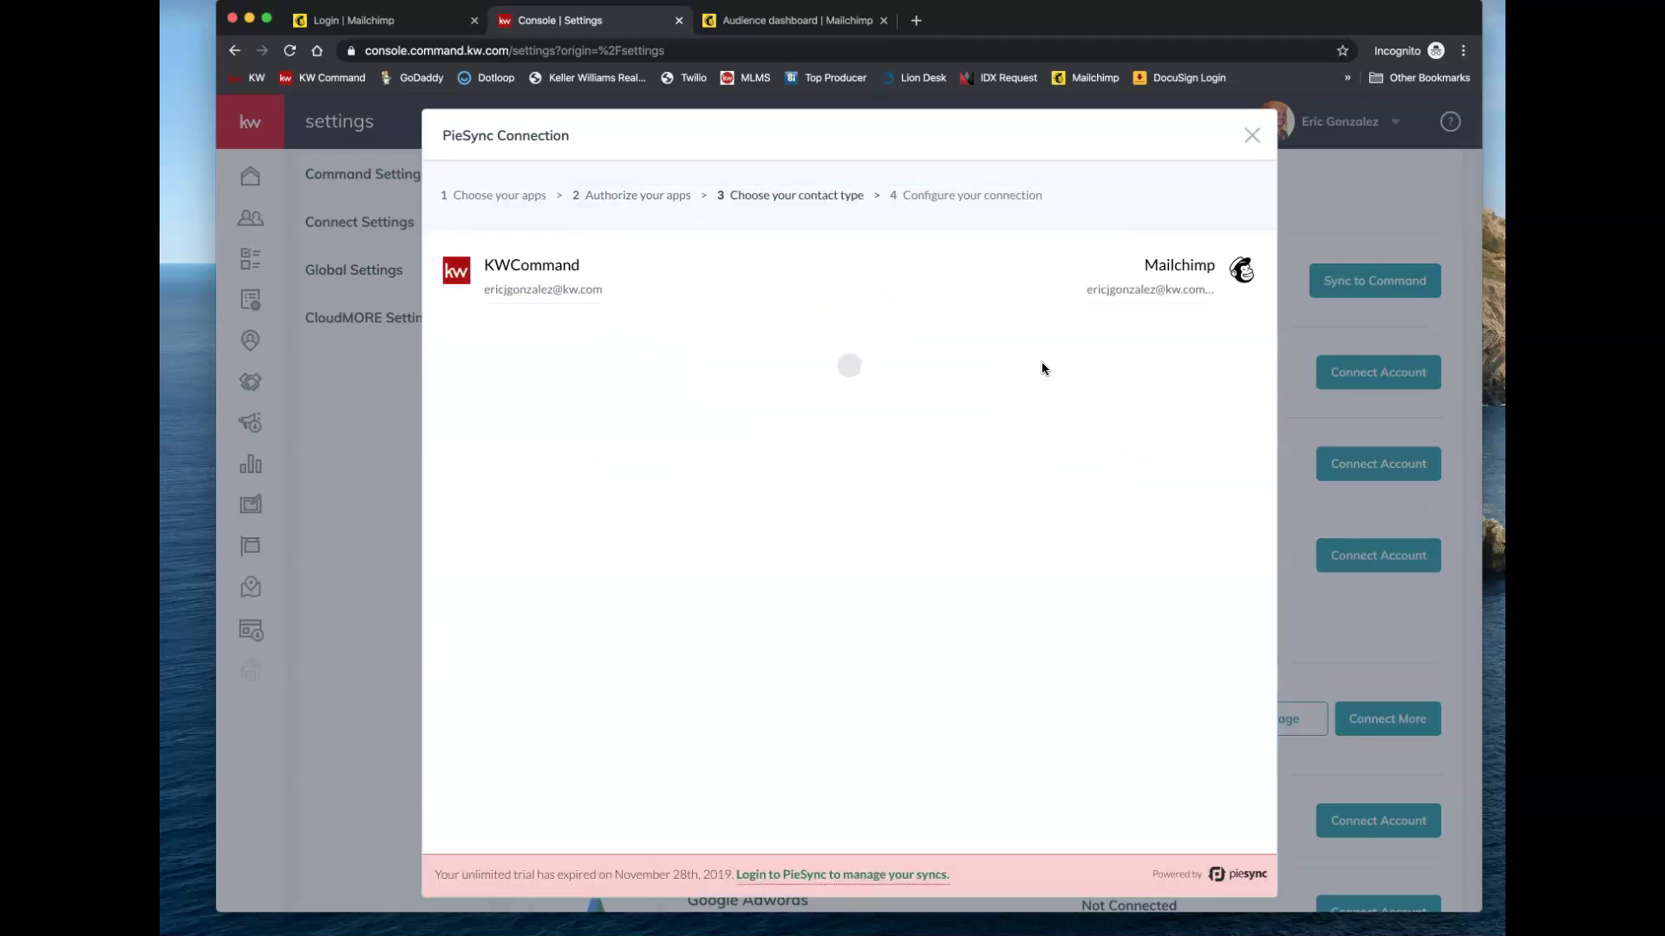
scroll(1012, 376, down, 1)
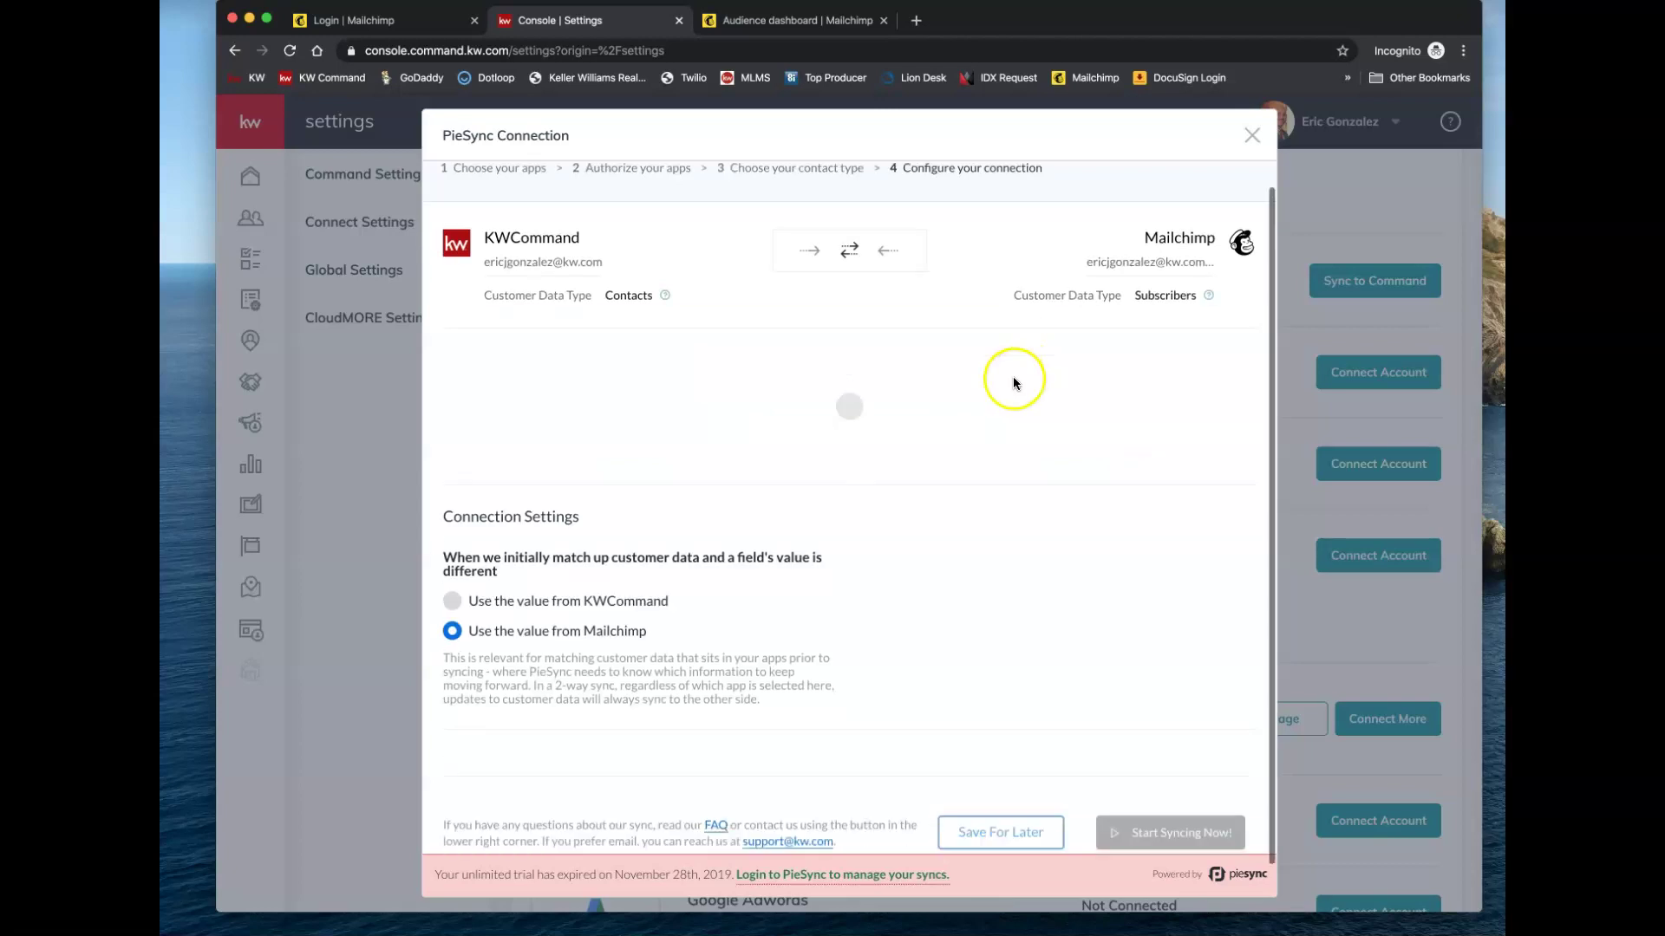
scroll(1013, 377, down, 1)
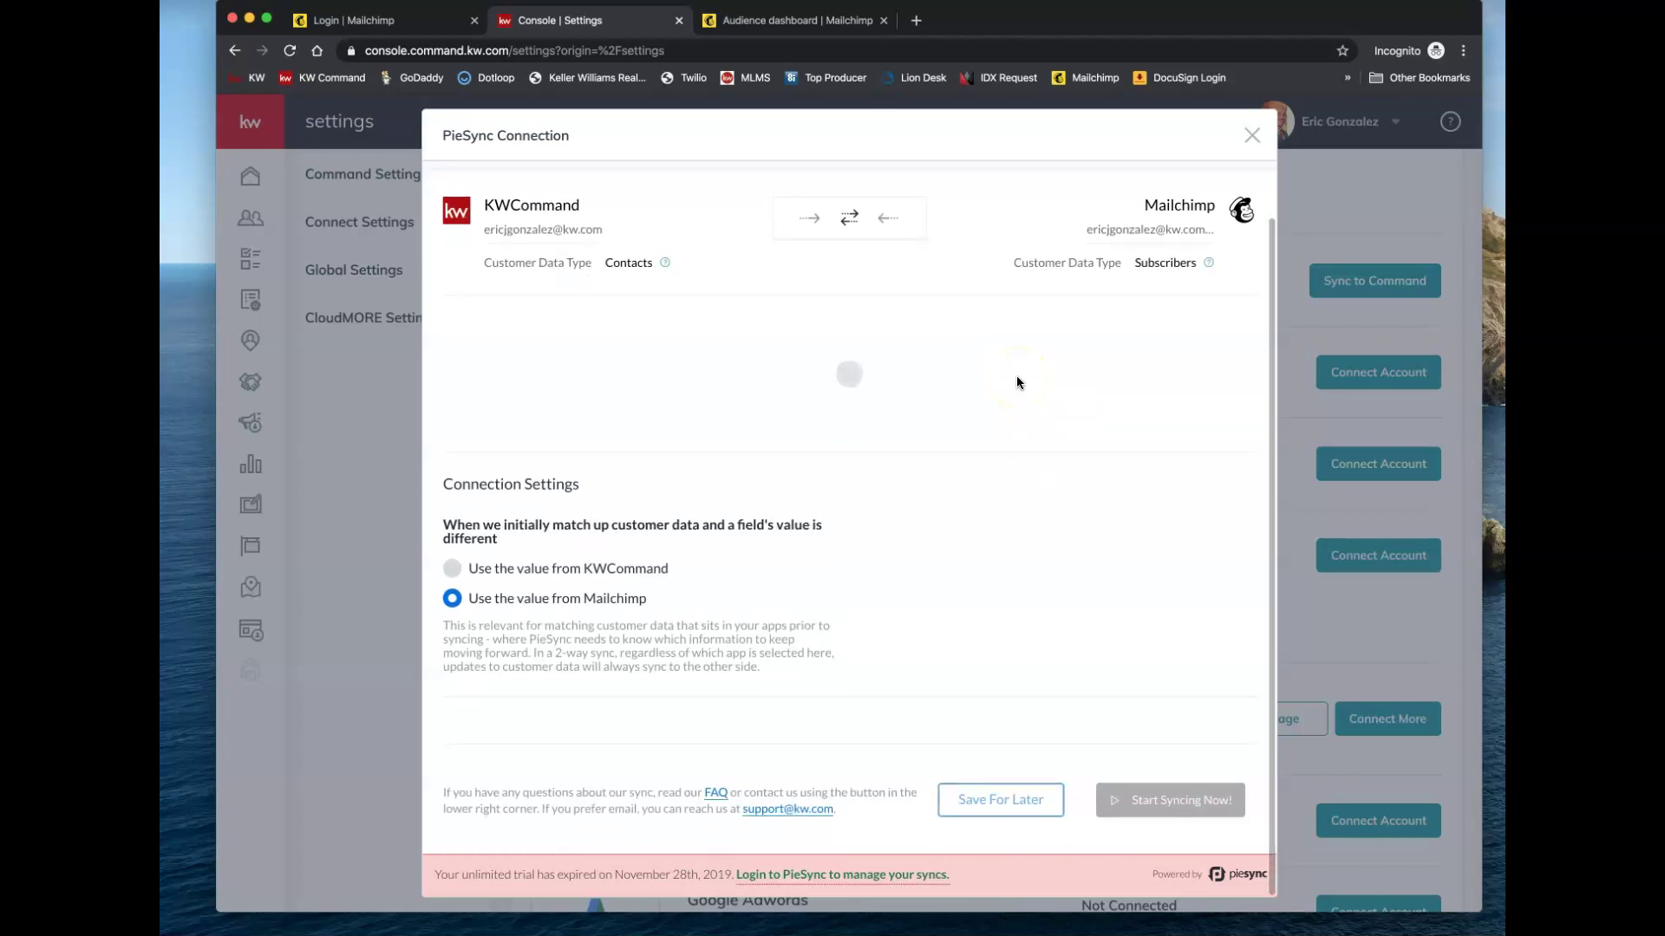
scroll(1017, 376, down, 10)
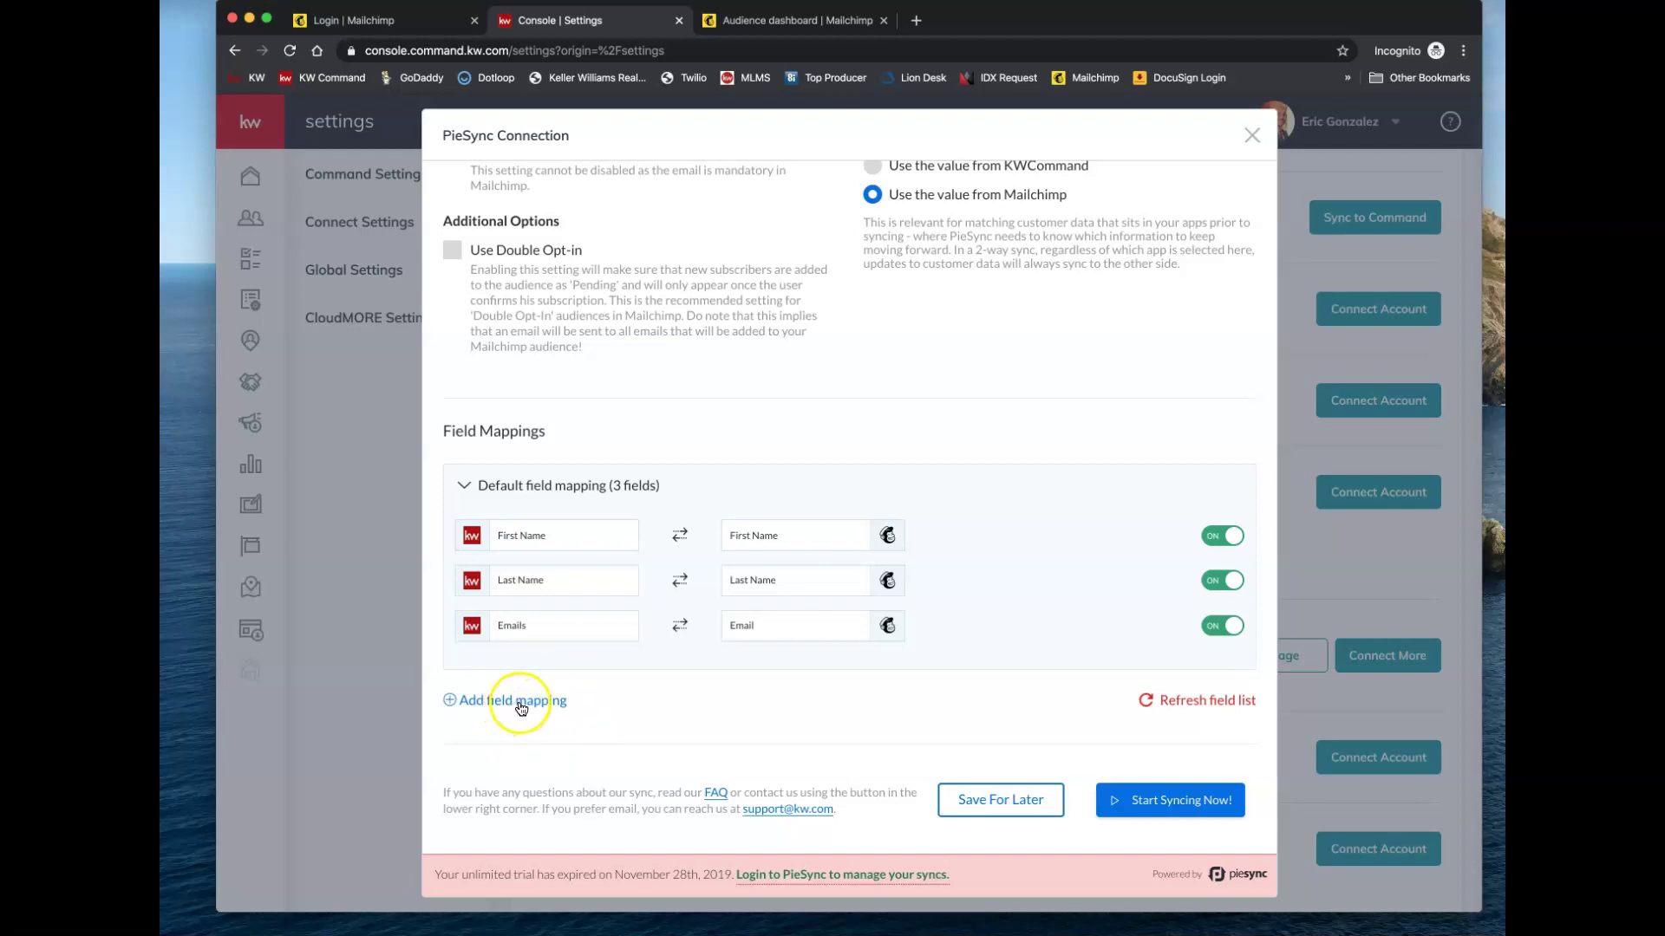
scroll(515, 709, up, 2)
scroll(512, 755, down, 1)
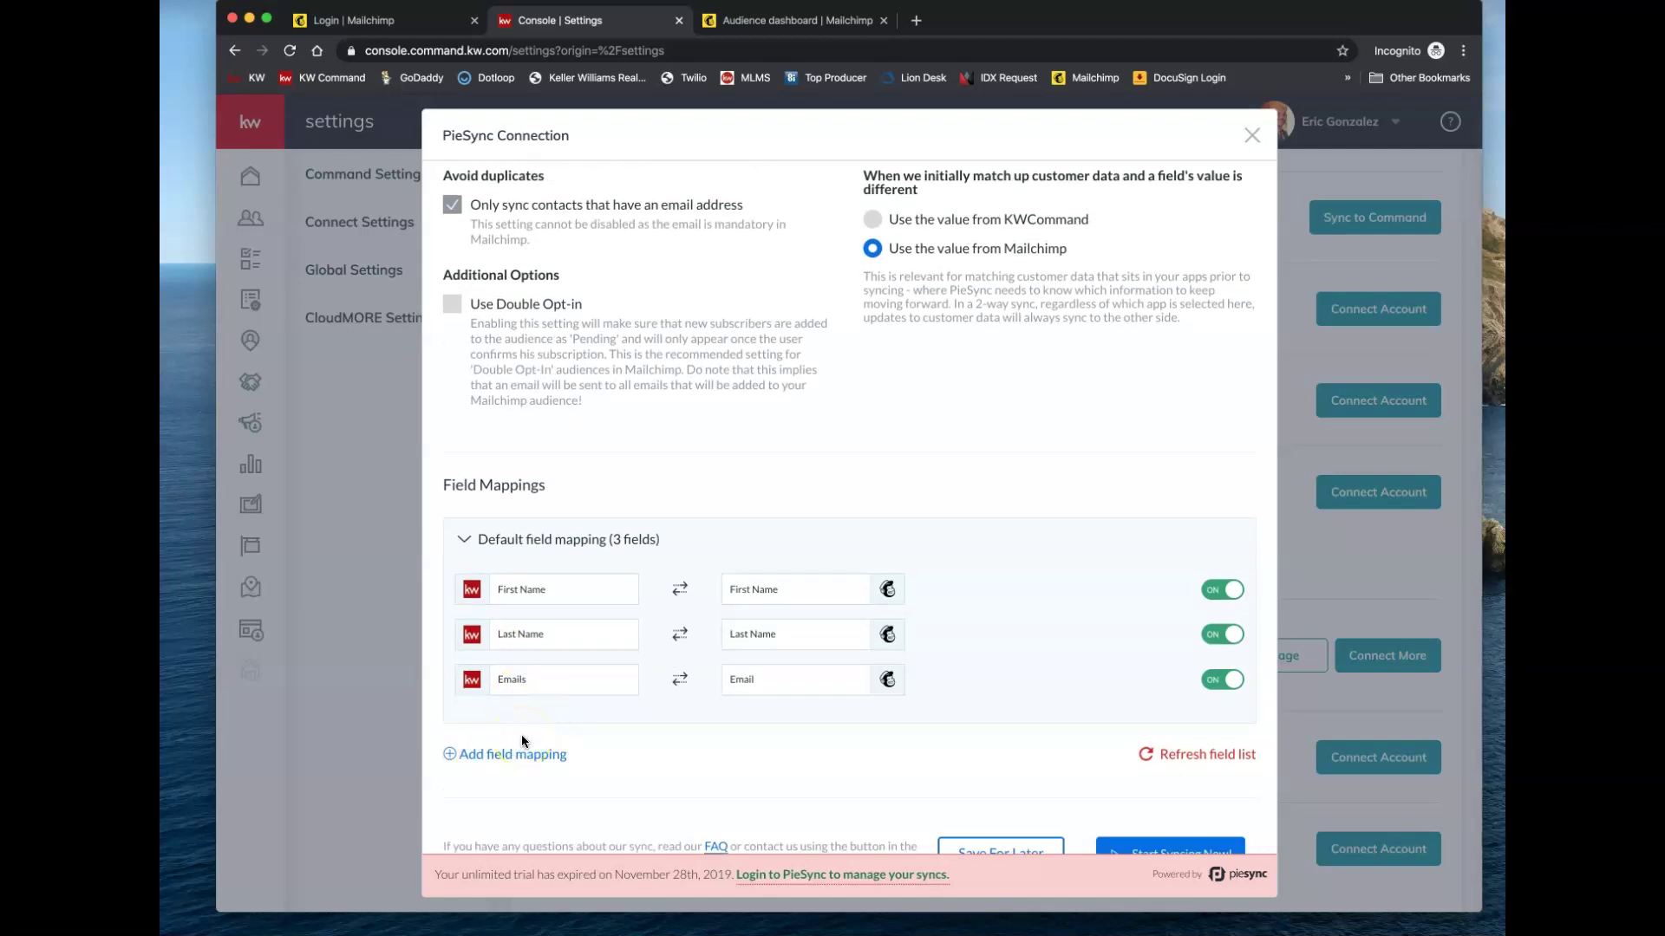
scroll(537, 711, up, 2)
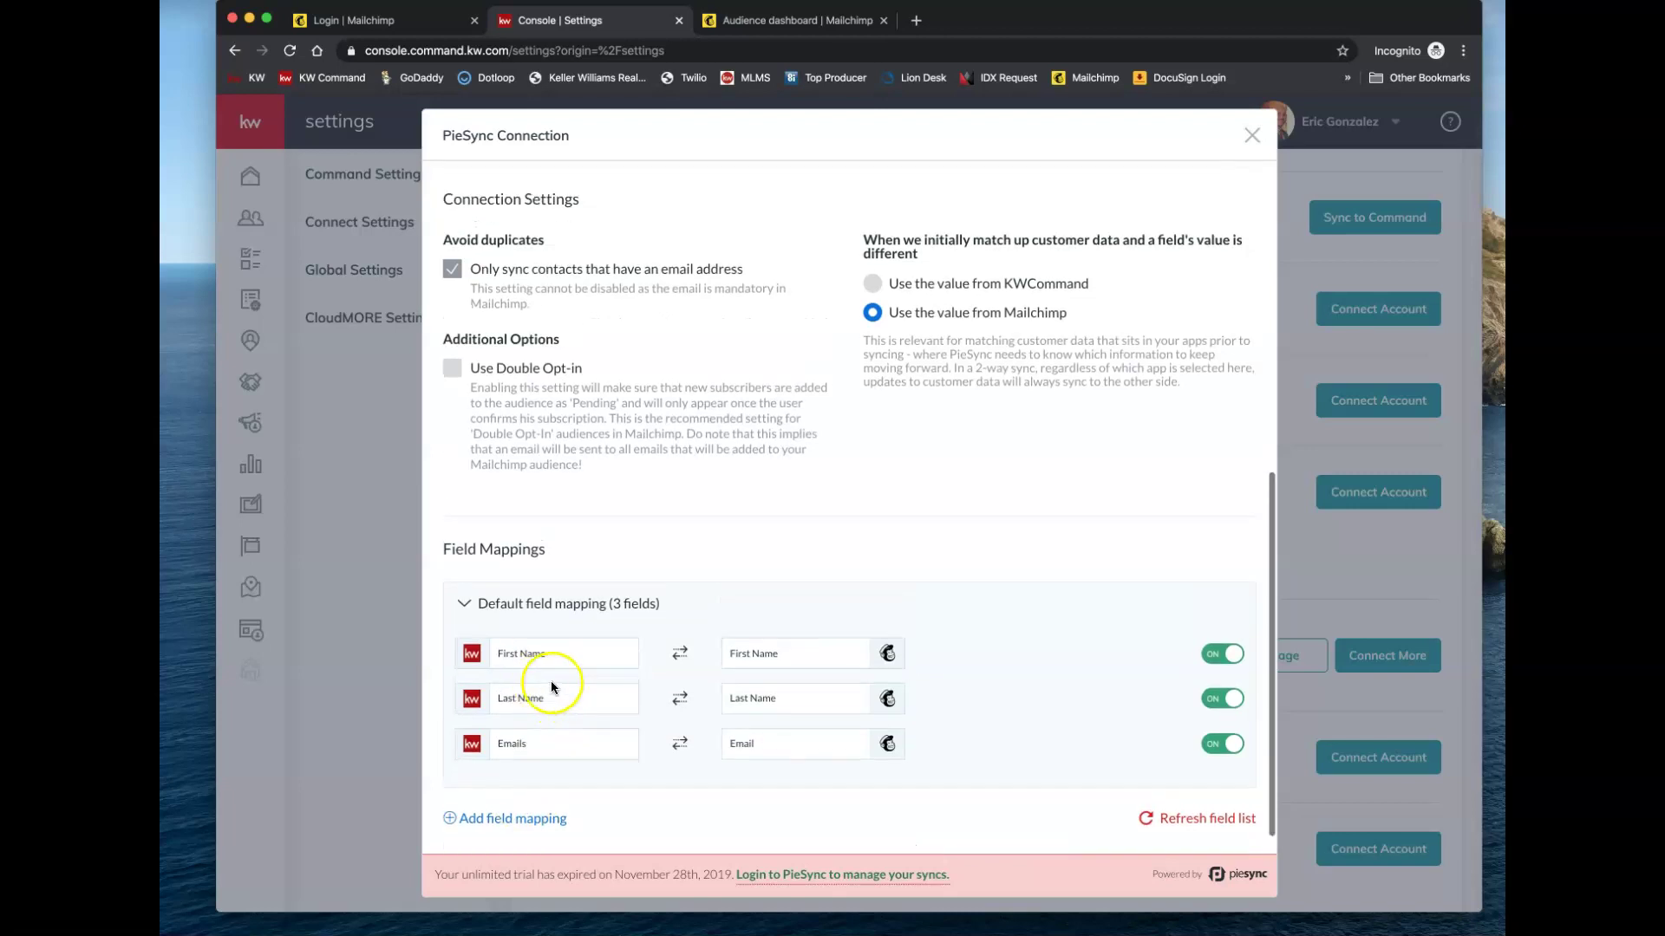
scroll(830, 371, up, 3)
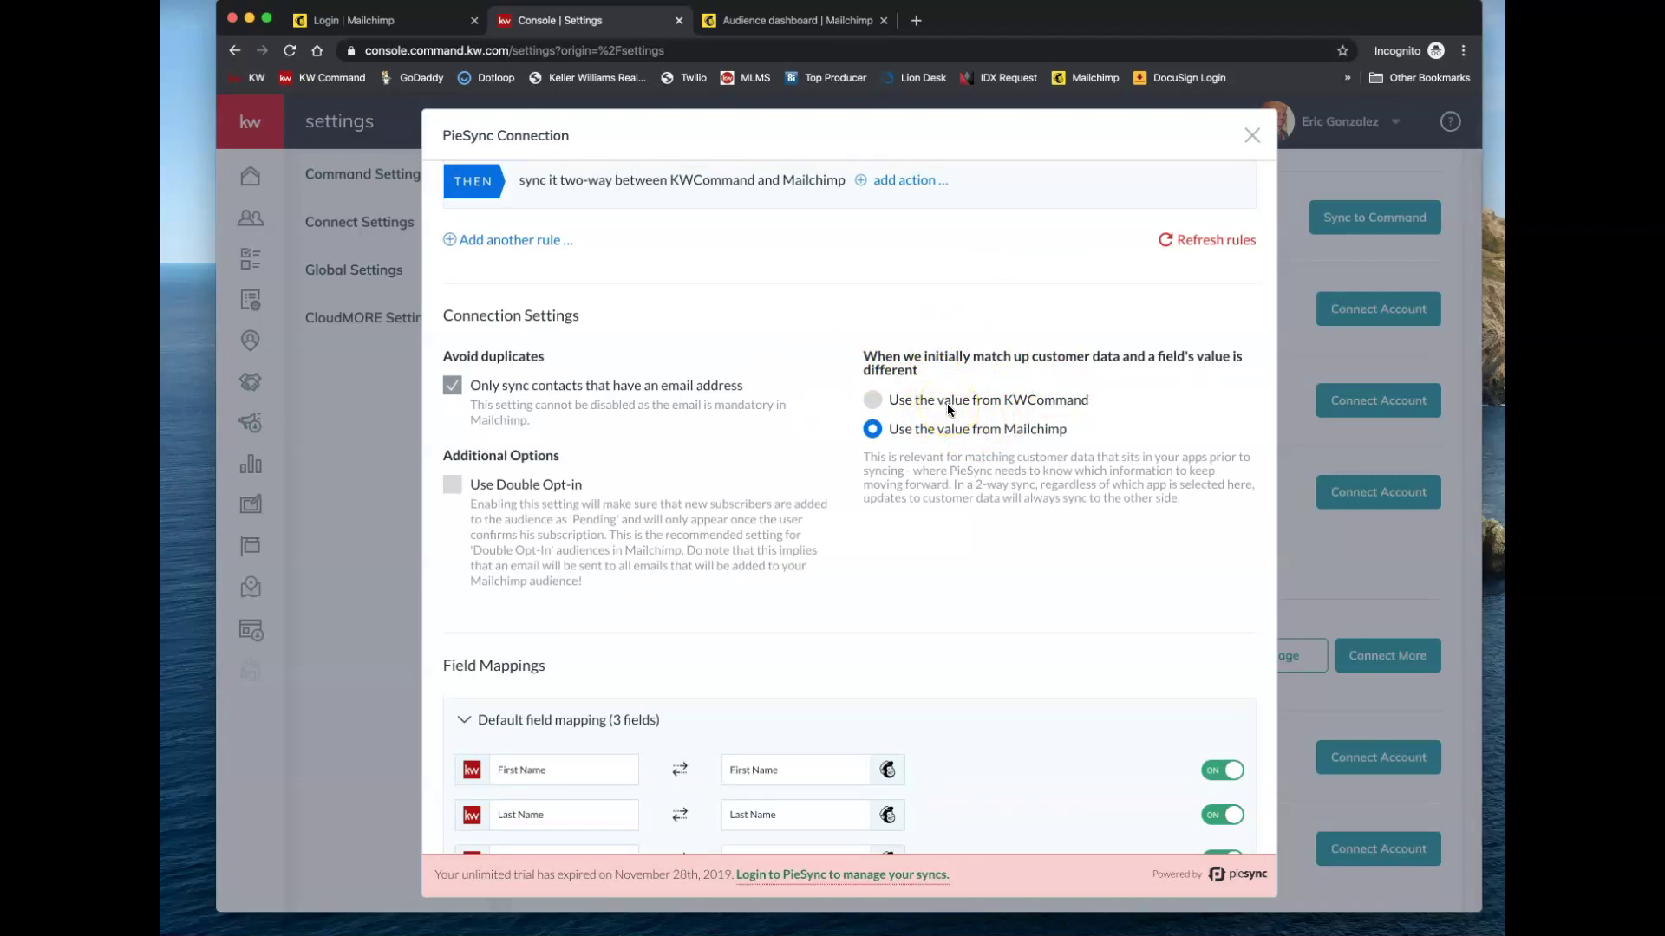
click(874, 401)
click(874, 402)
scroll(1042, 403, down, 5)
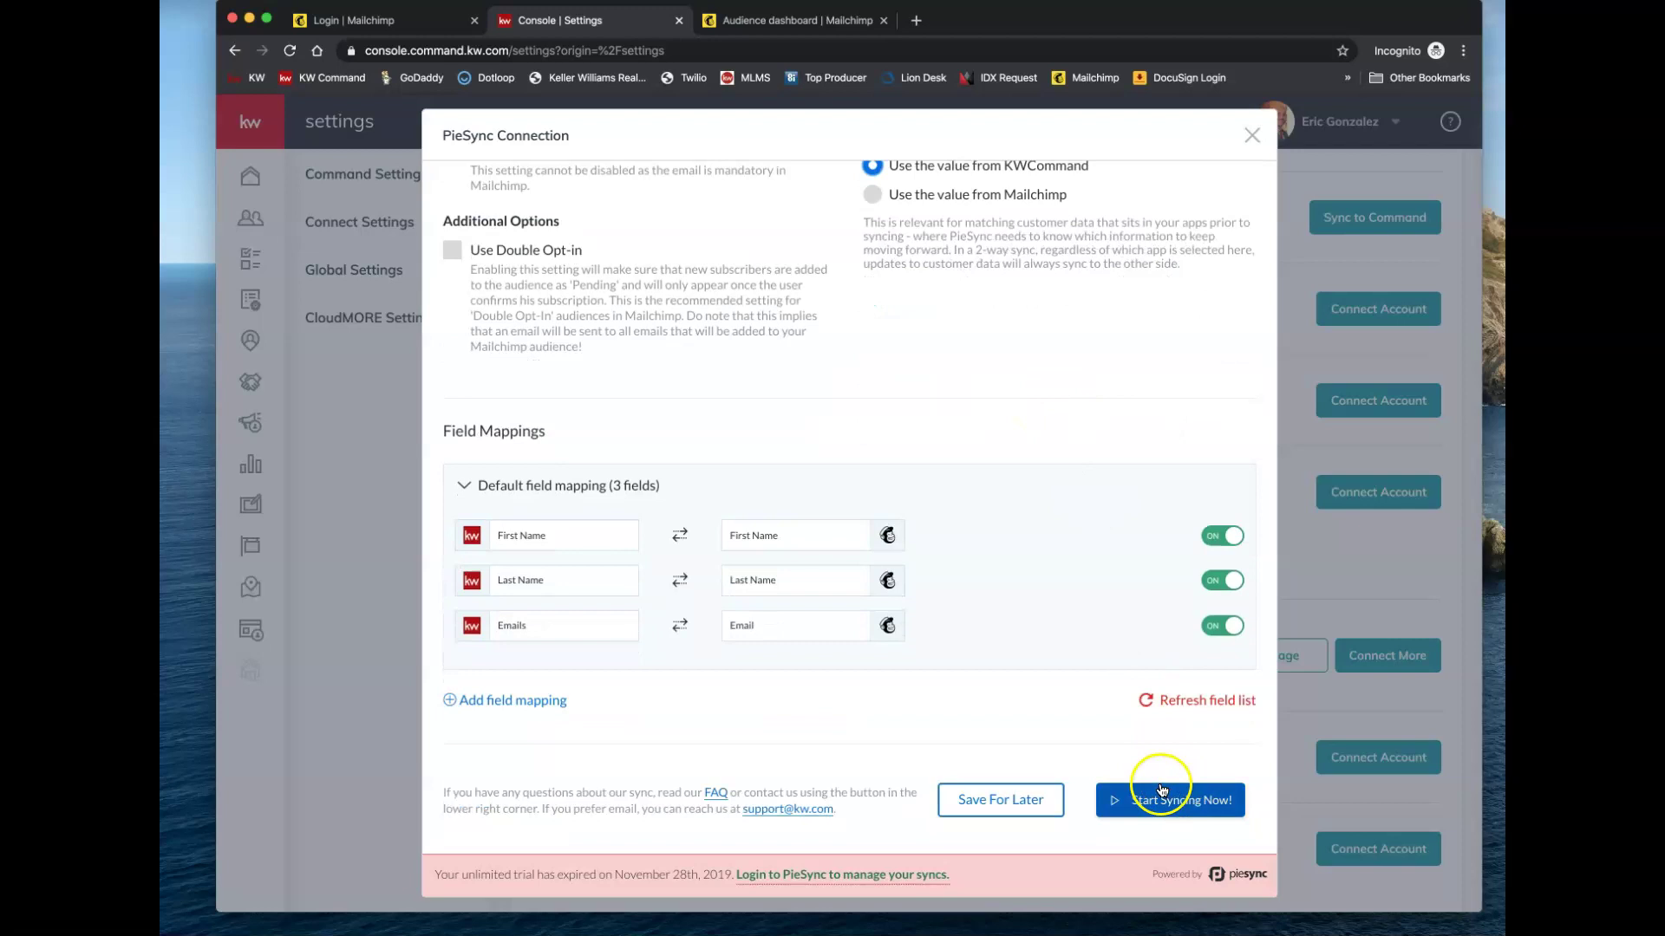
- Start the two-way Mailchimp sync, wait for 200 new subscribers, then close the PieSync Connection window
click(1179, 813)
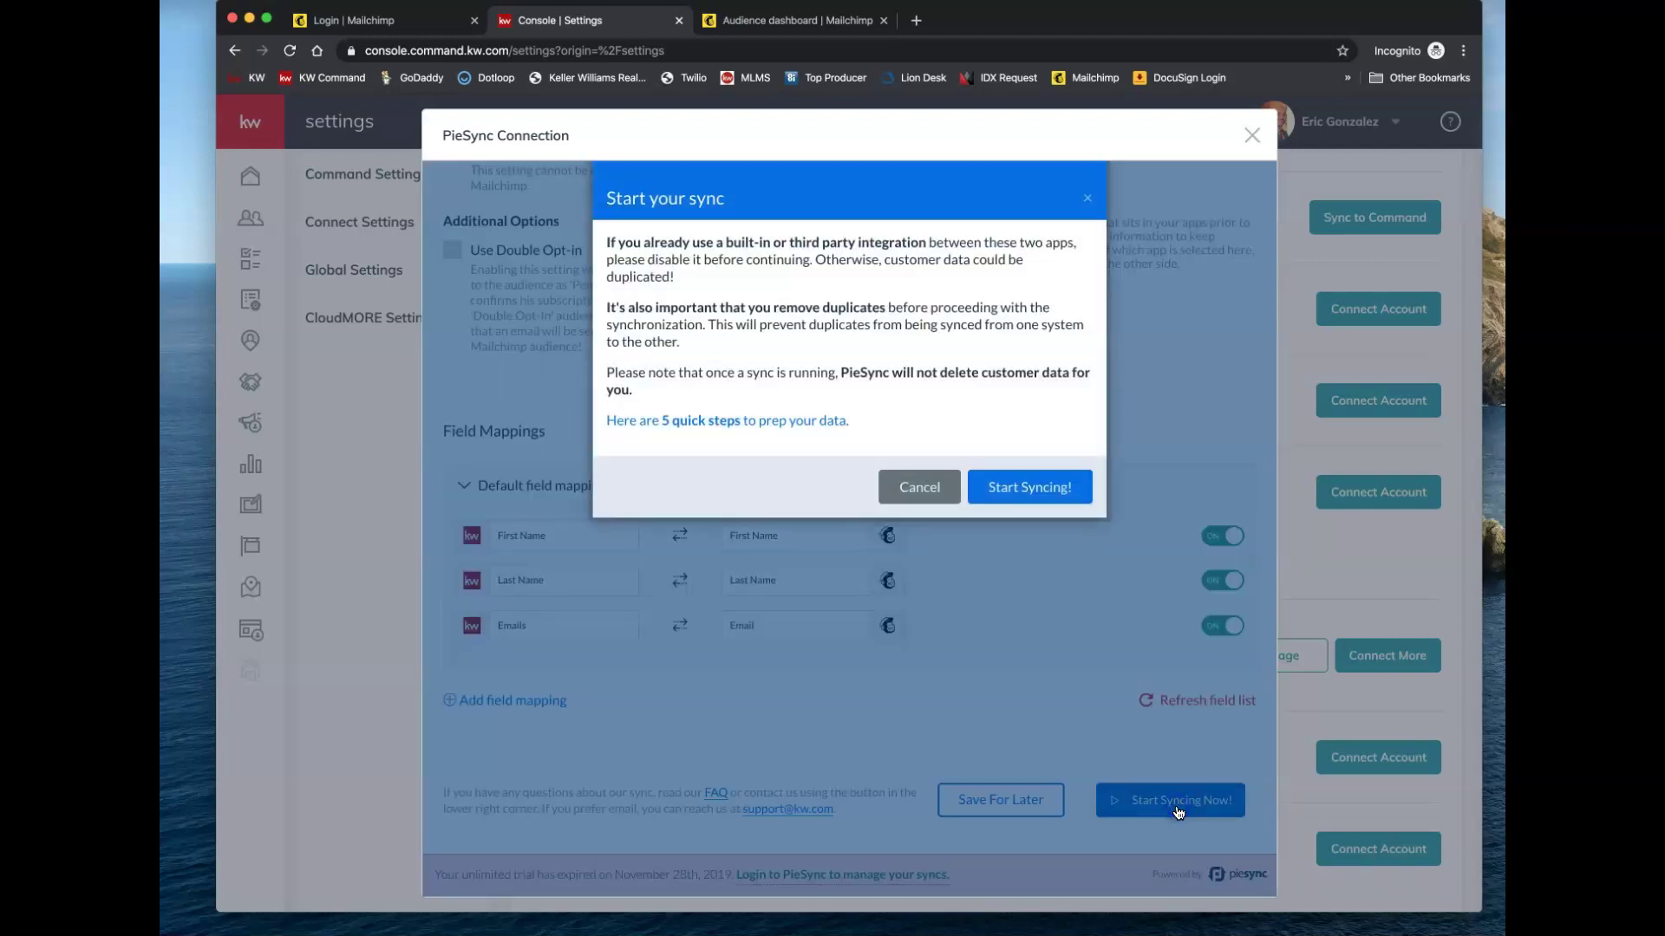
click(1037, 485)
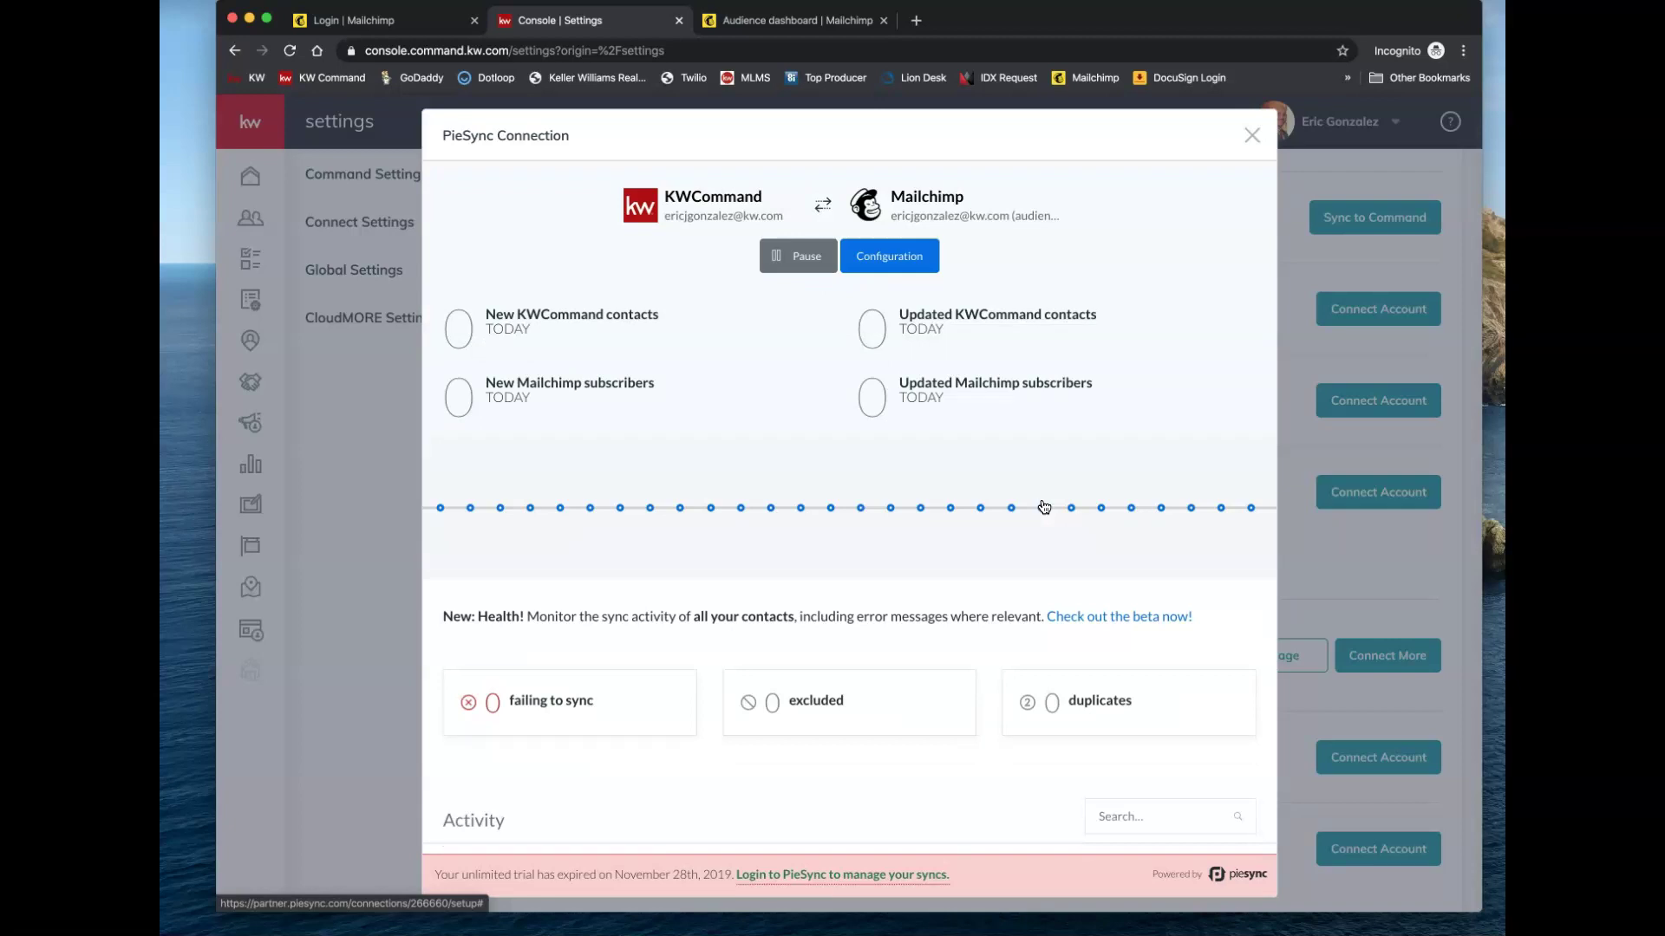
scroll(1102, 510, right, 1)
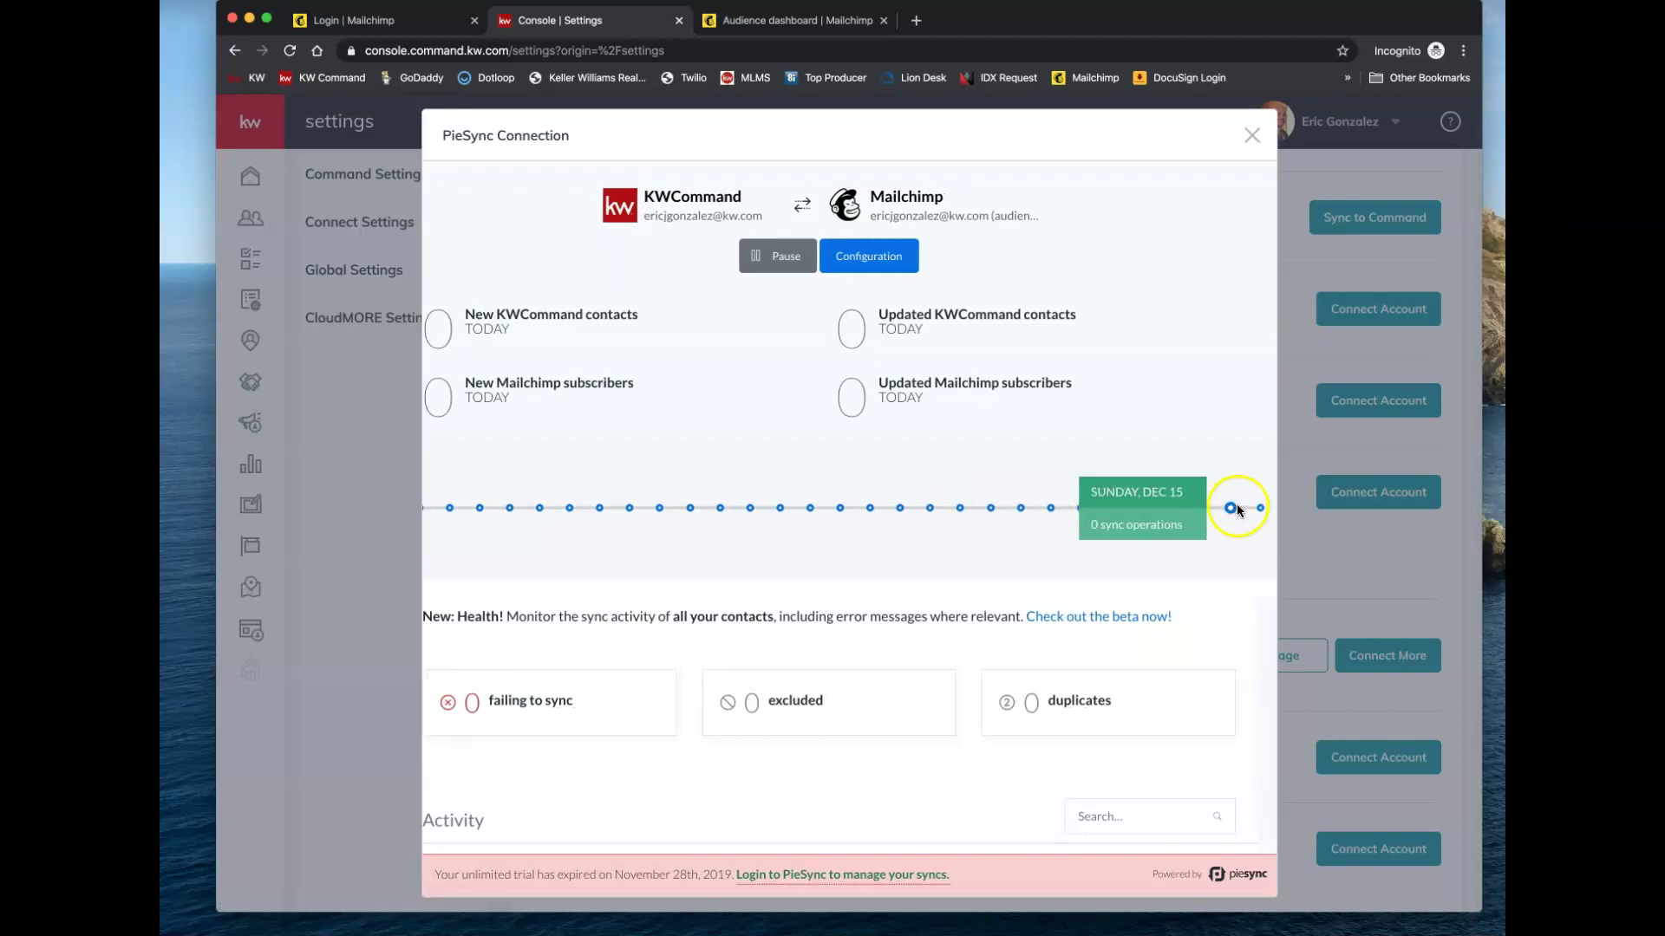
mouse_move(1257, 510)
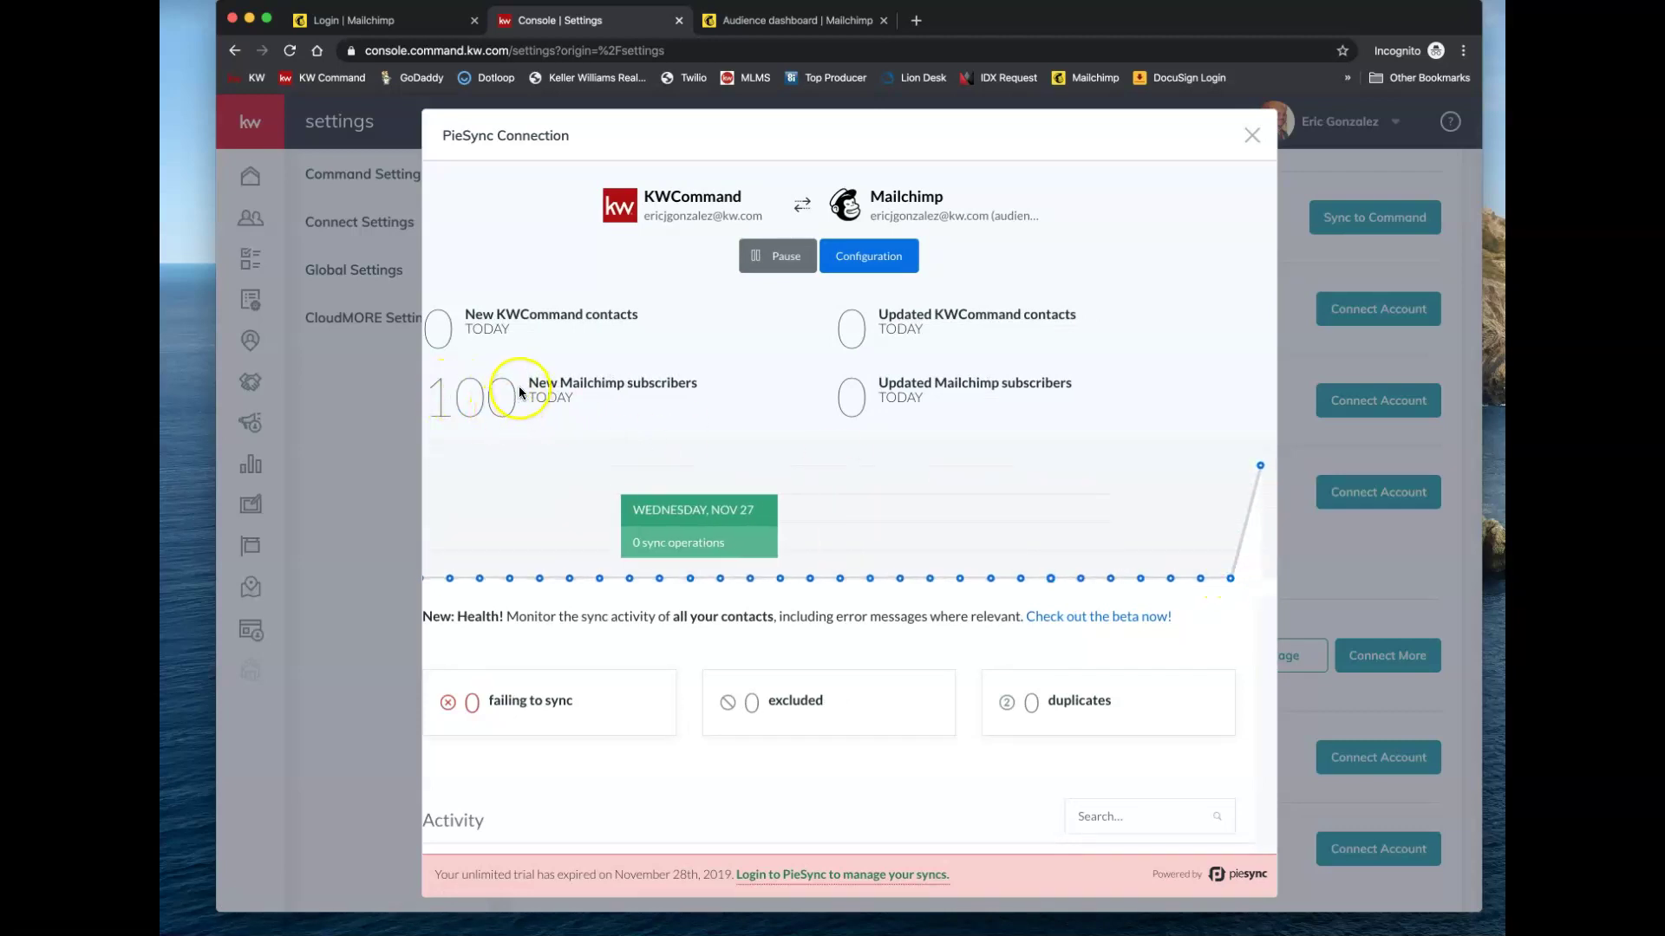
scroll(520, 382, down, 1)
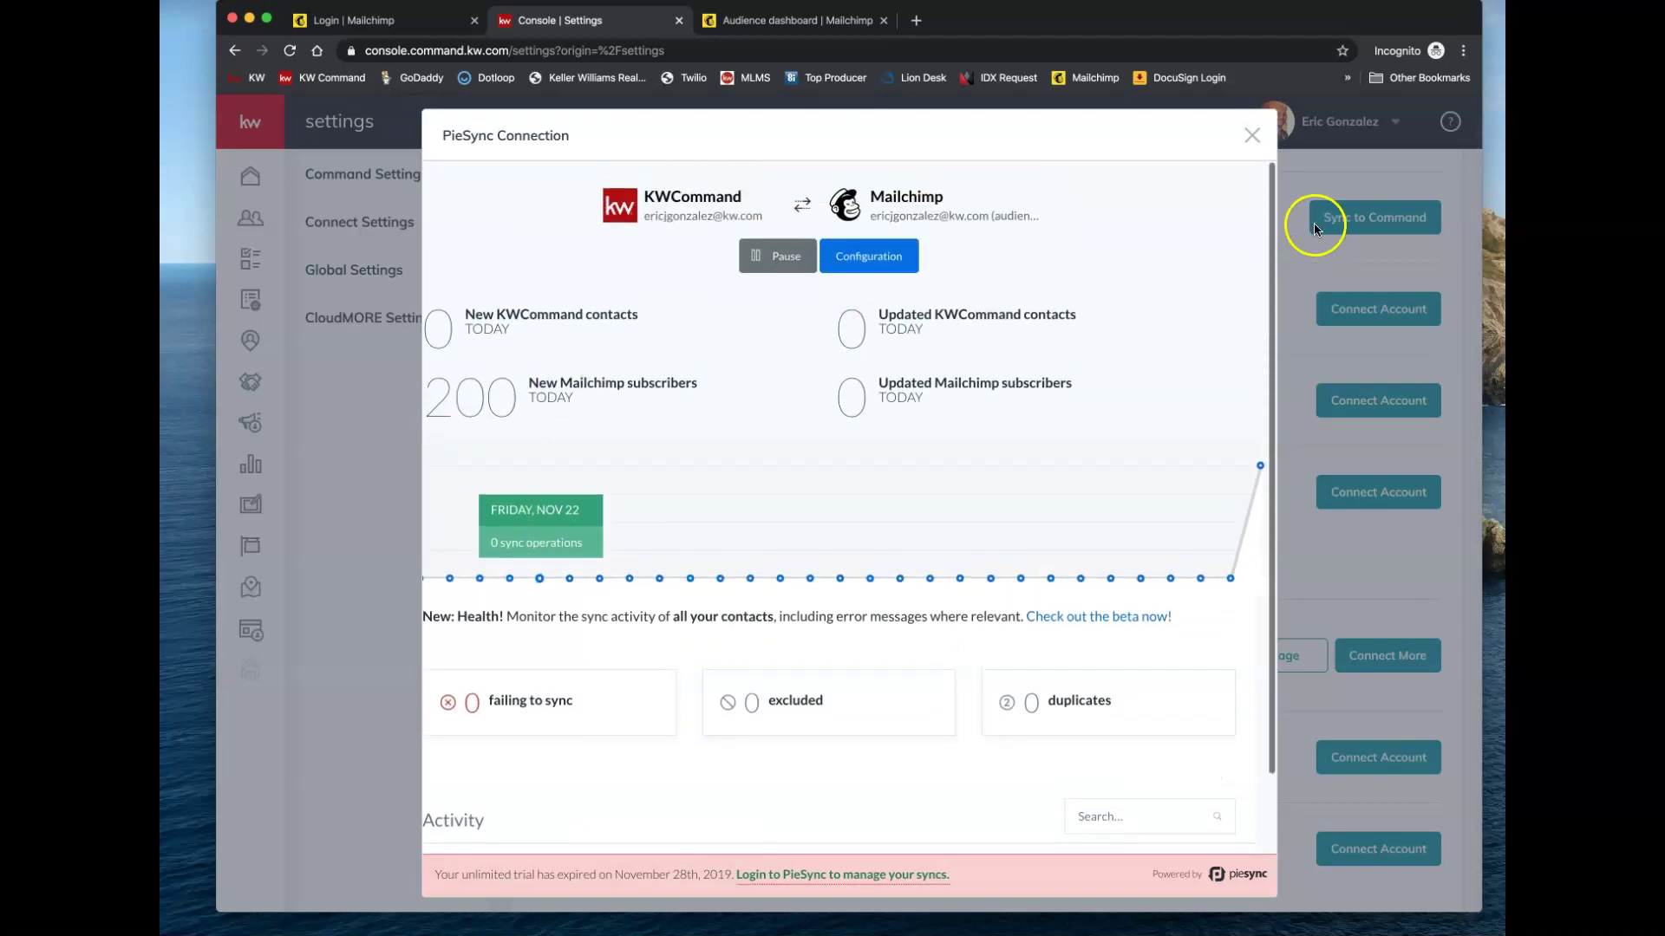
click(1252, 135)
scroll(1127, 274, up, 10)
scroll(1127, 274, up, 5)
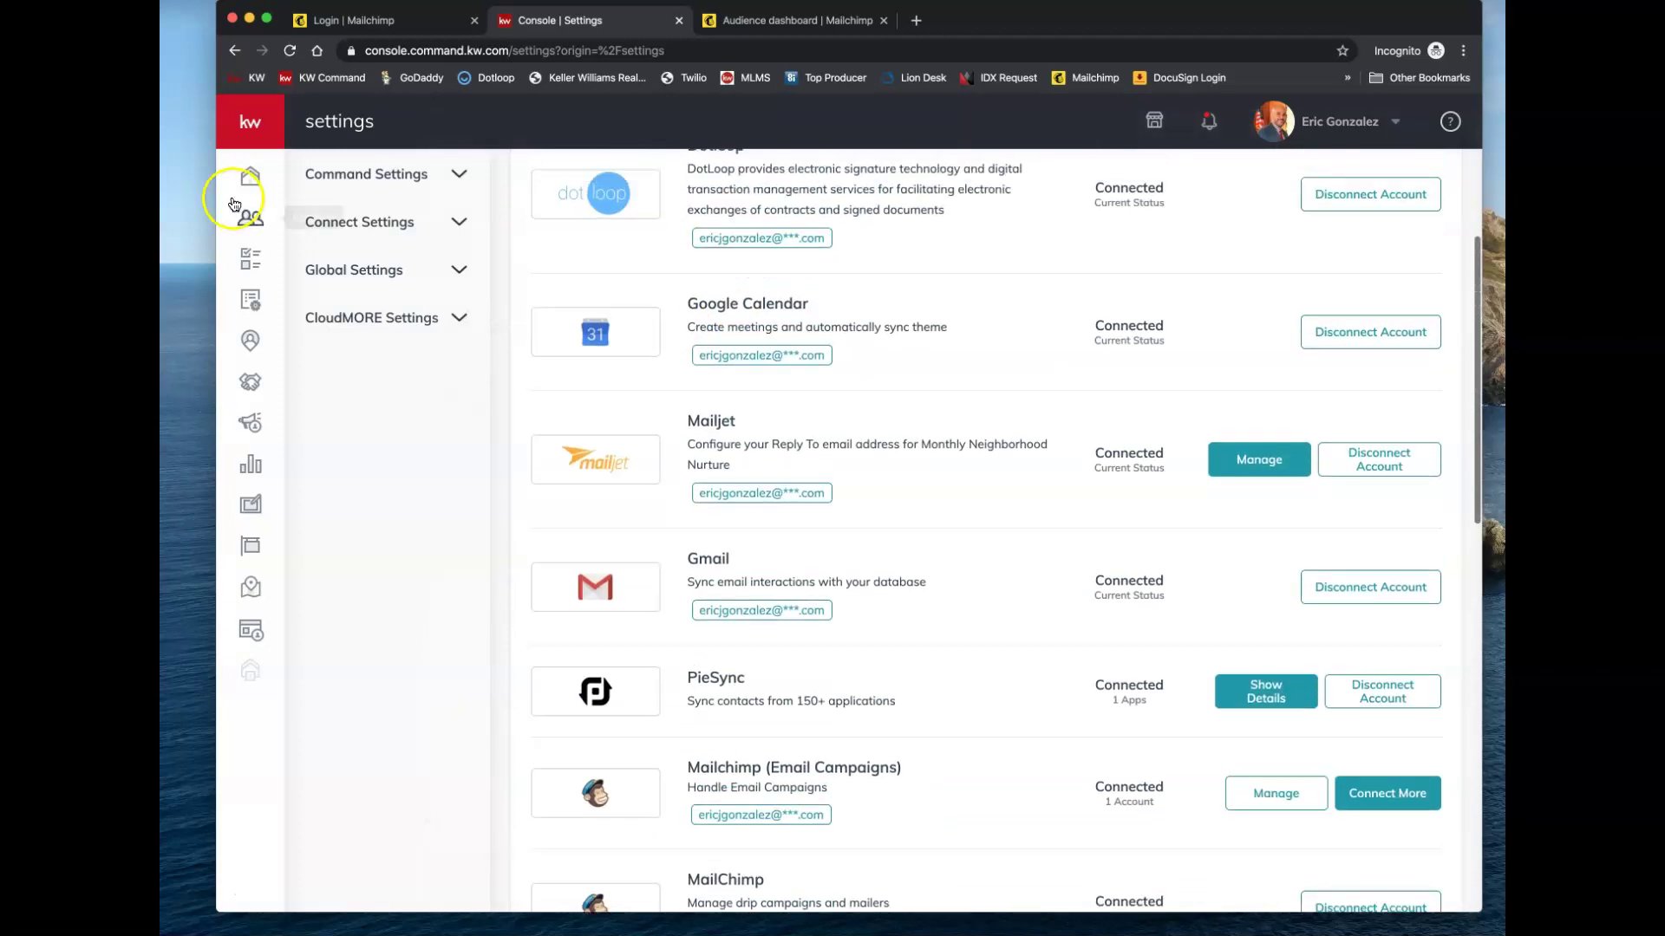
- Go from Home to Campaigns > Emails > Configure Lists and reload the recipient lists page
click(250, 178)
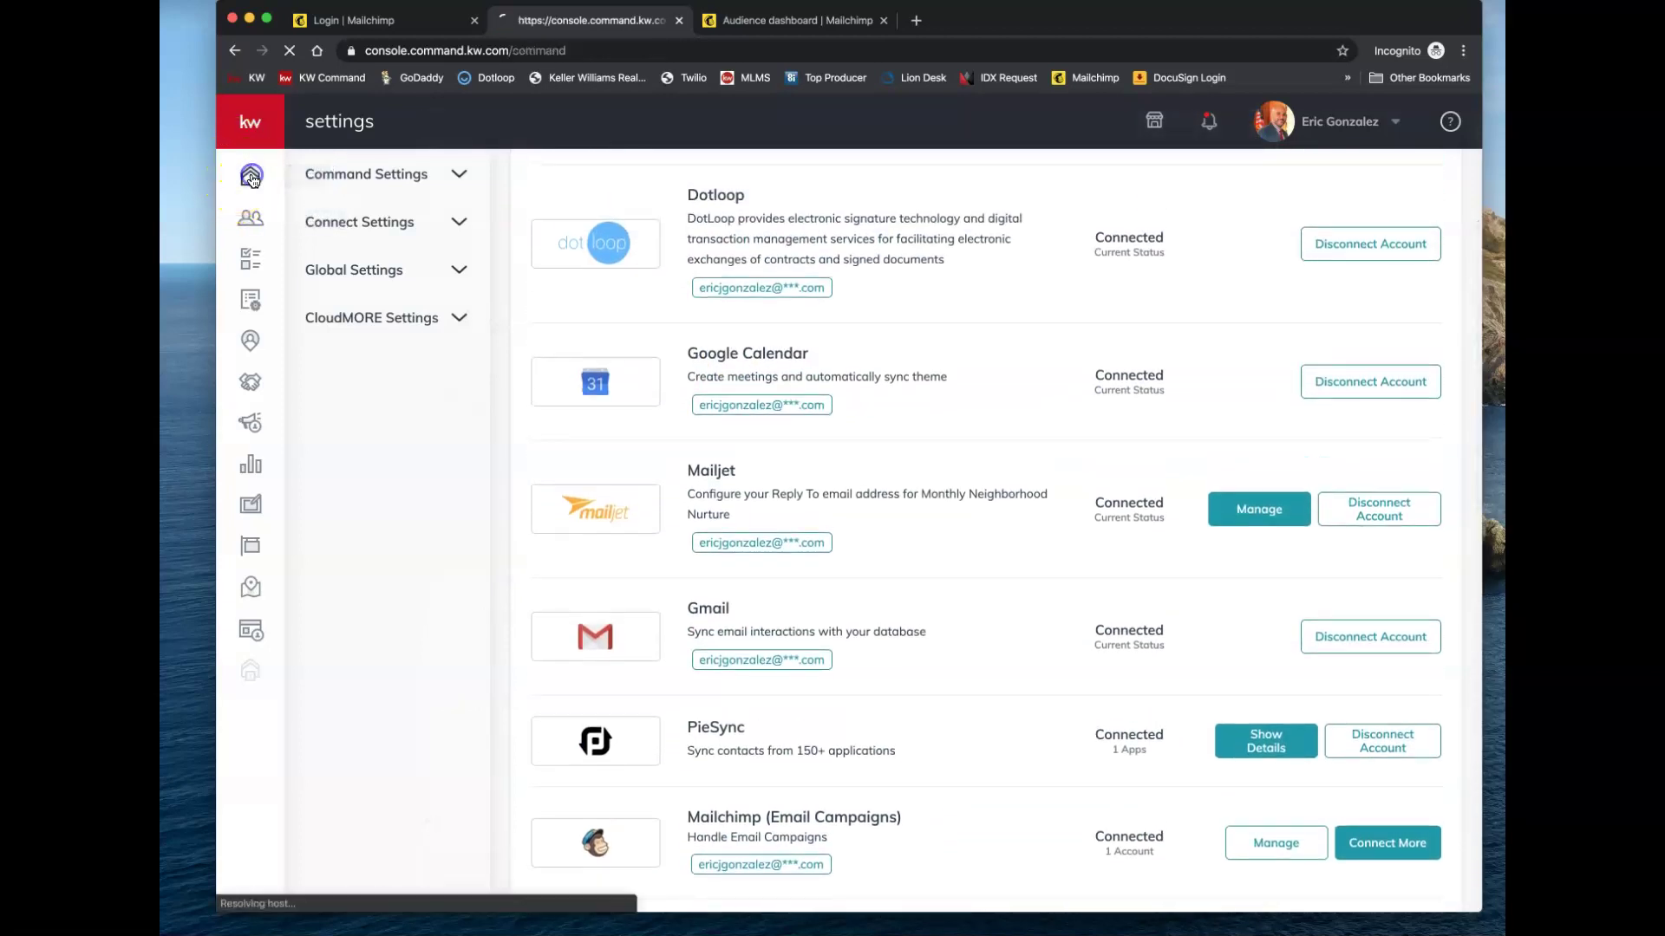
click(251, 121)
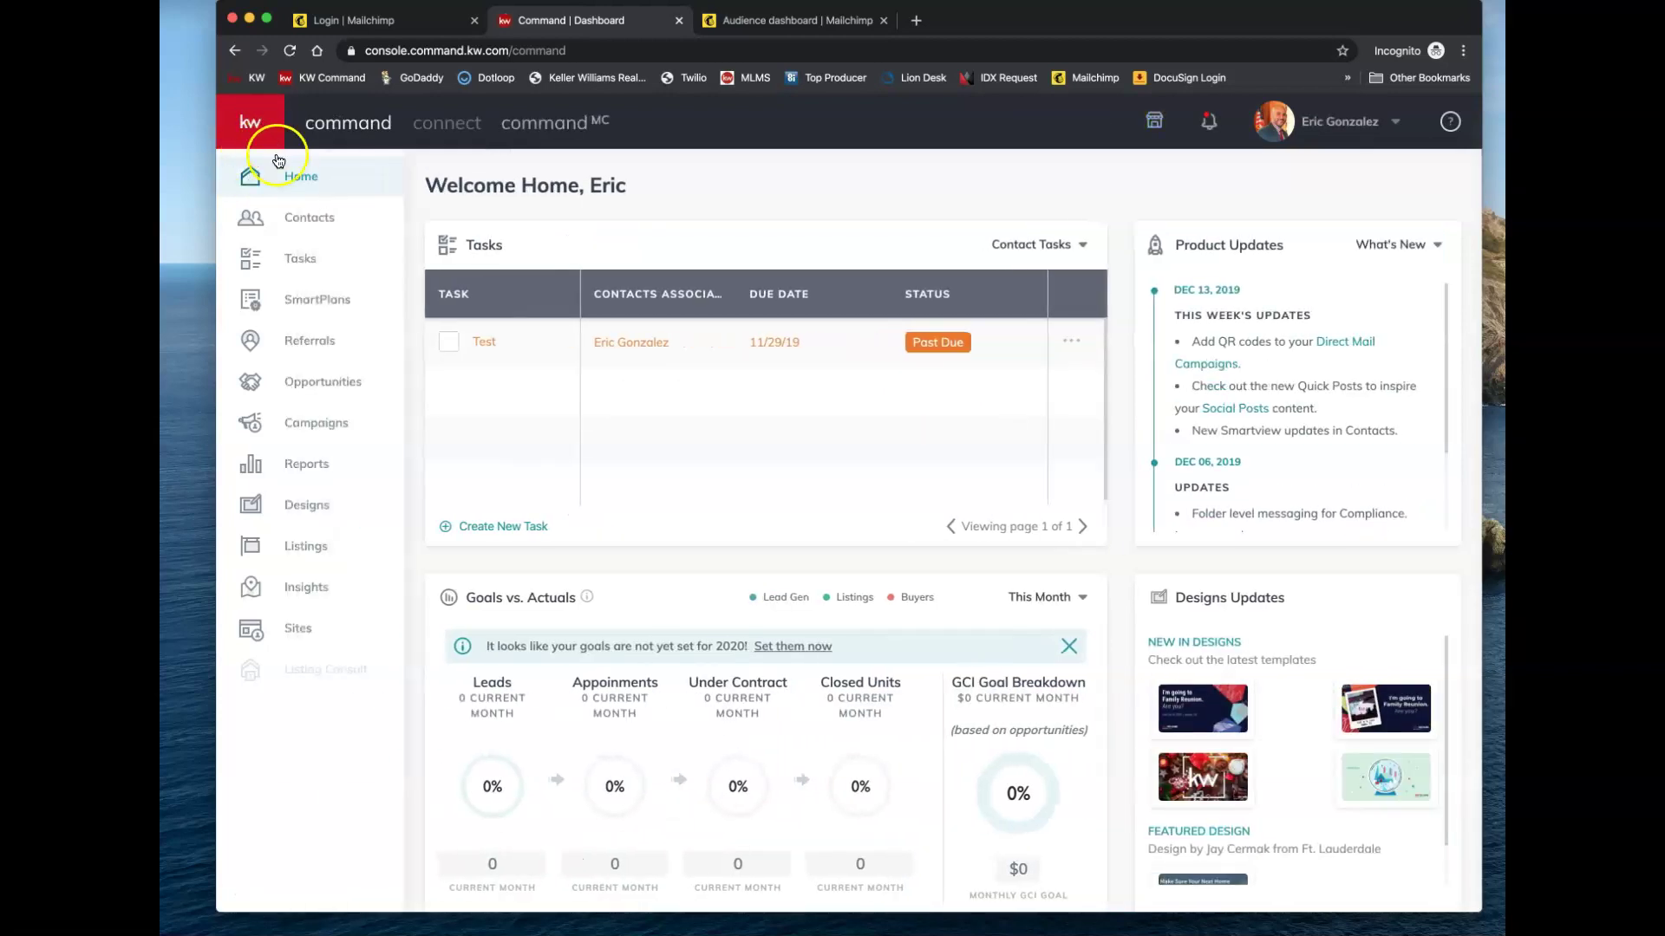
click(320, 427)
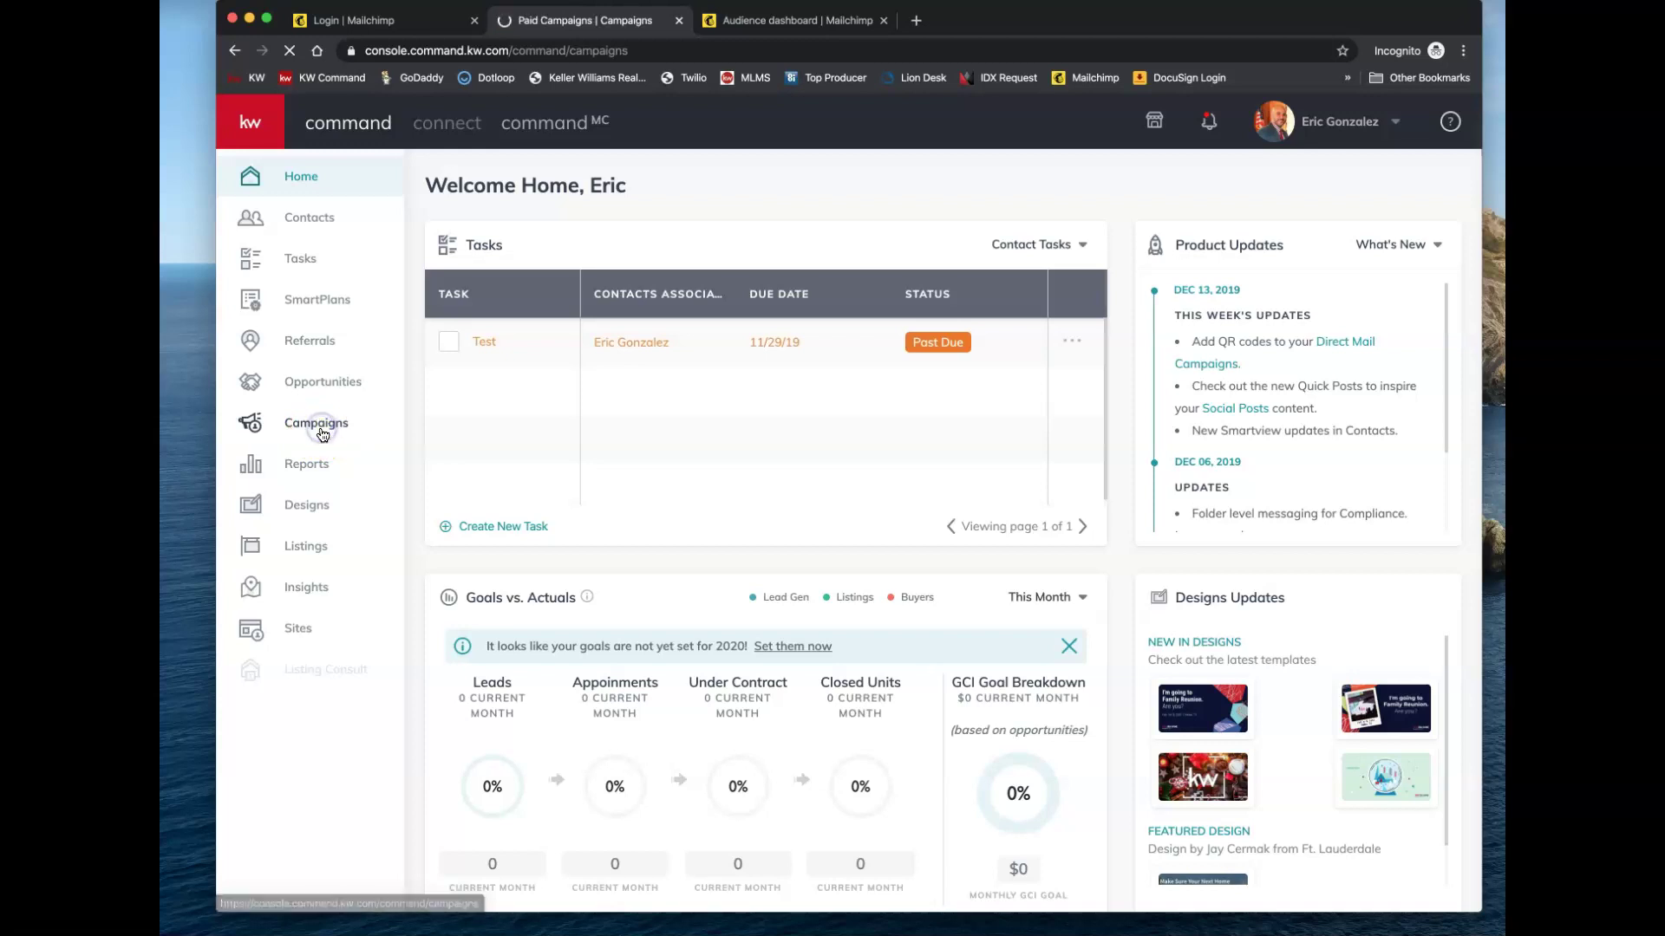
click(591, 177)
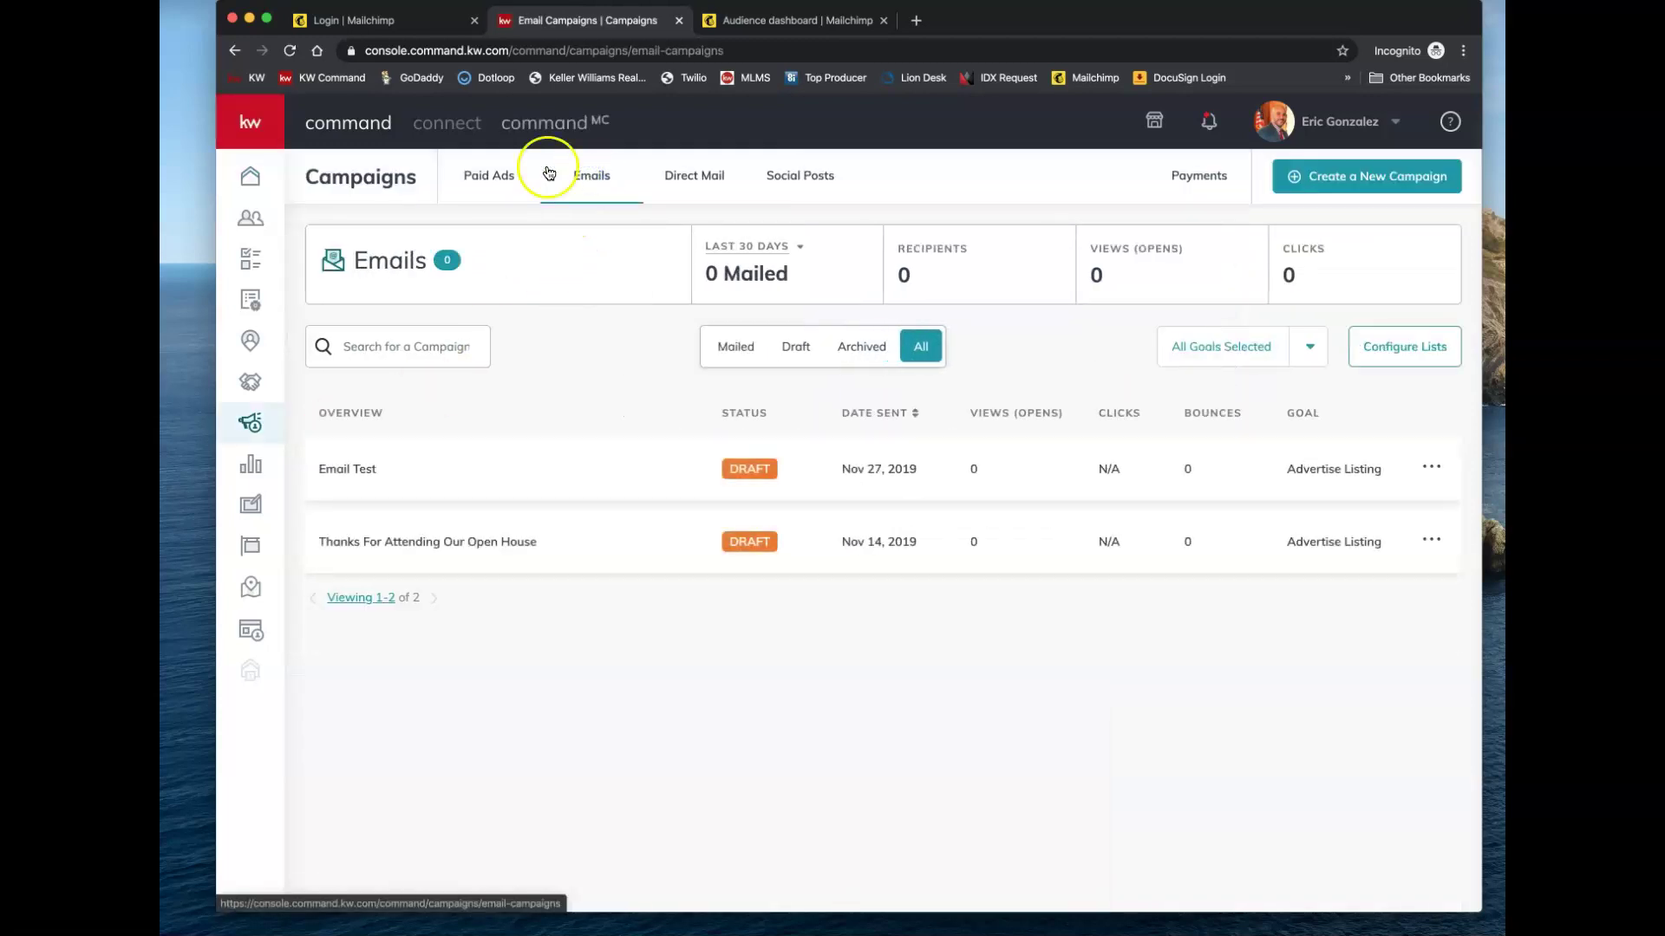
click(1442, 361)
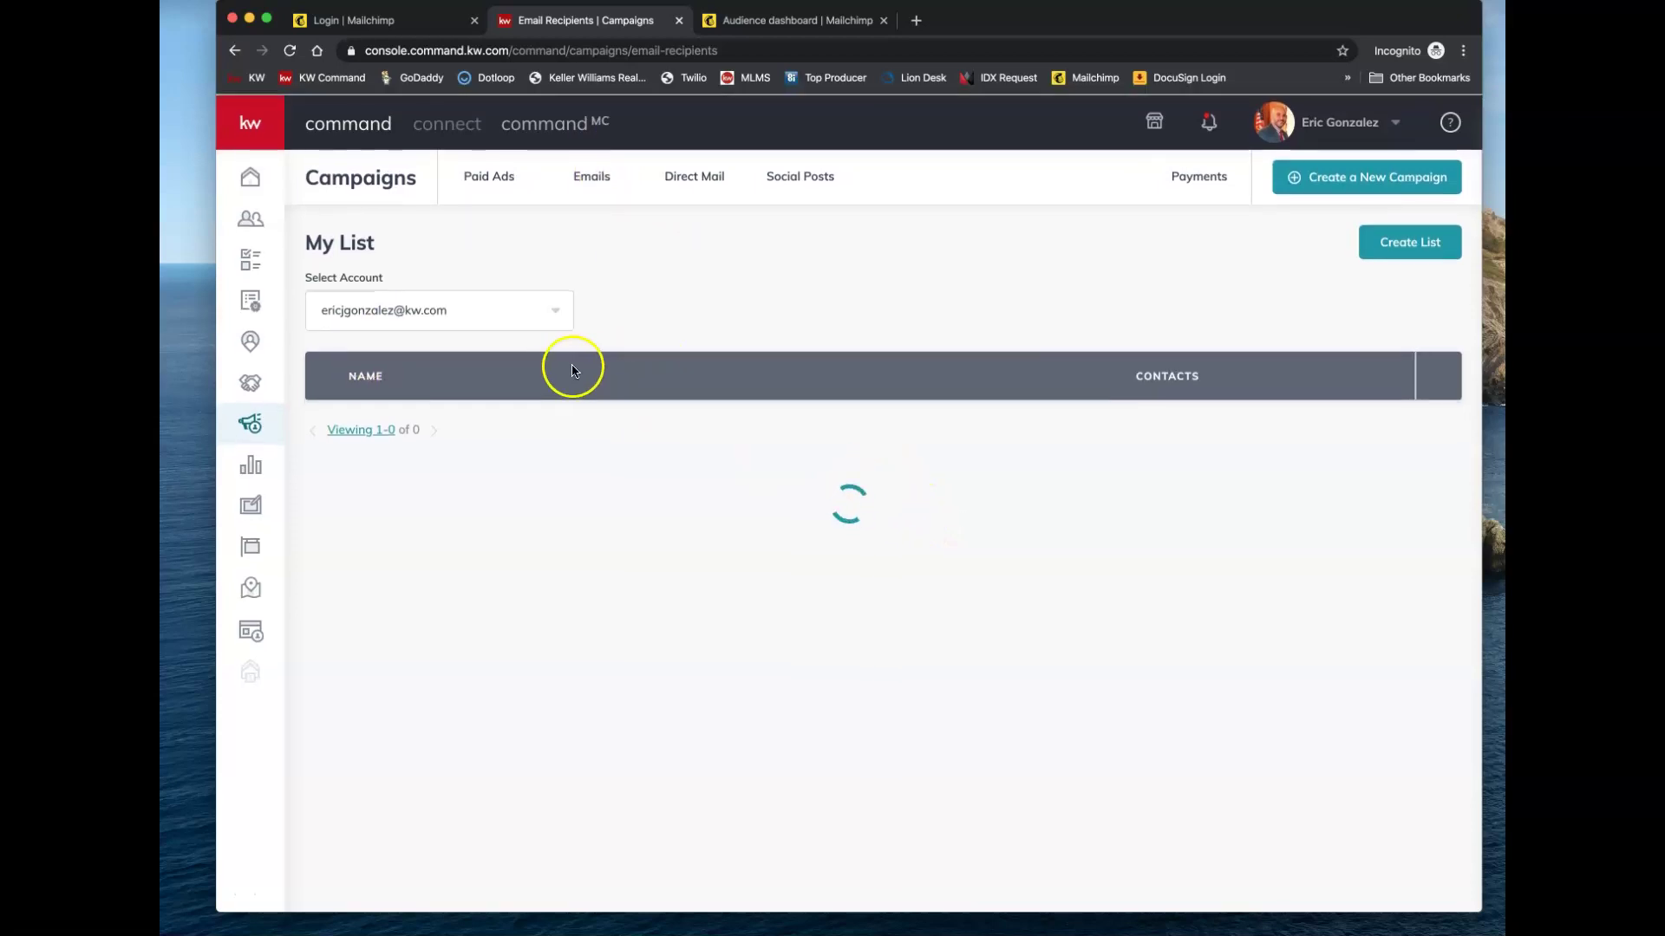
click(291, 51)
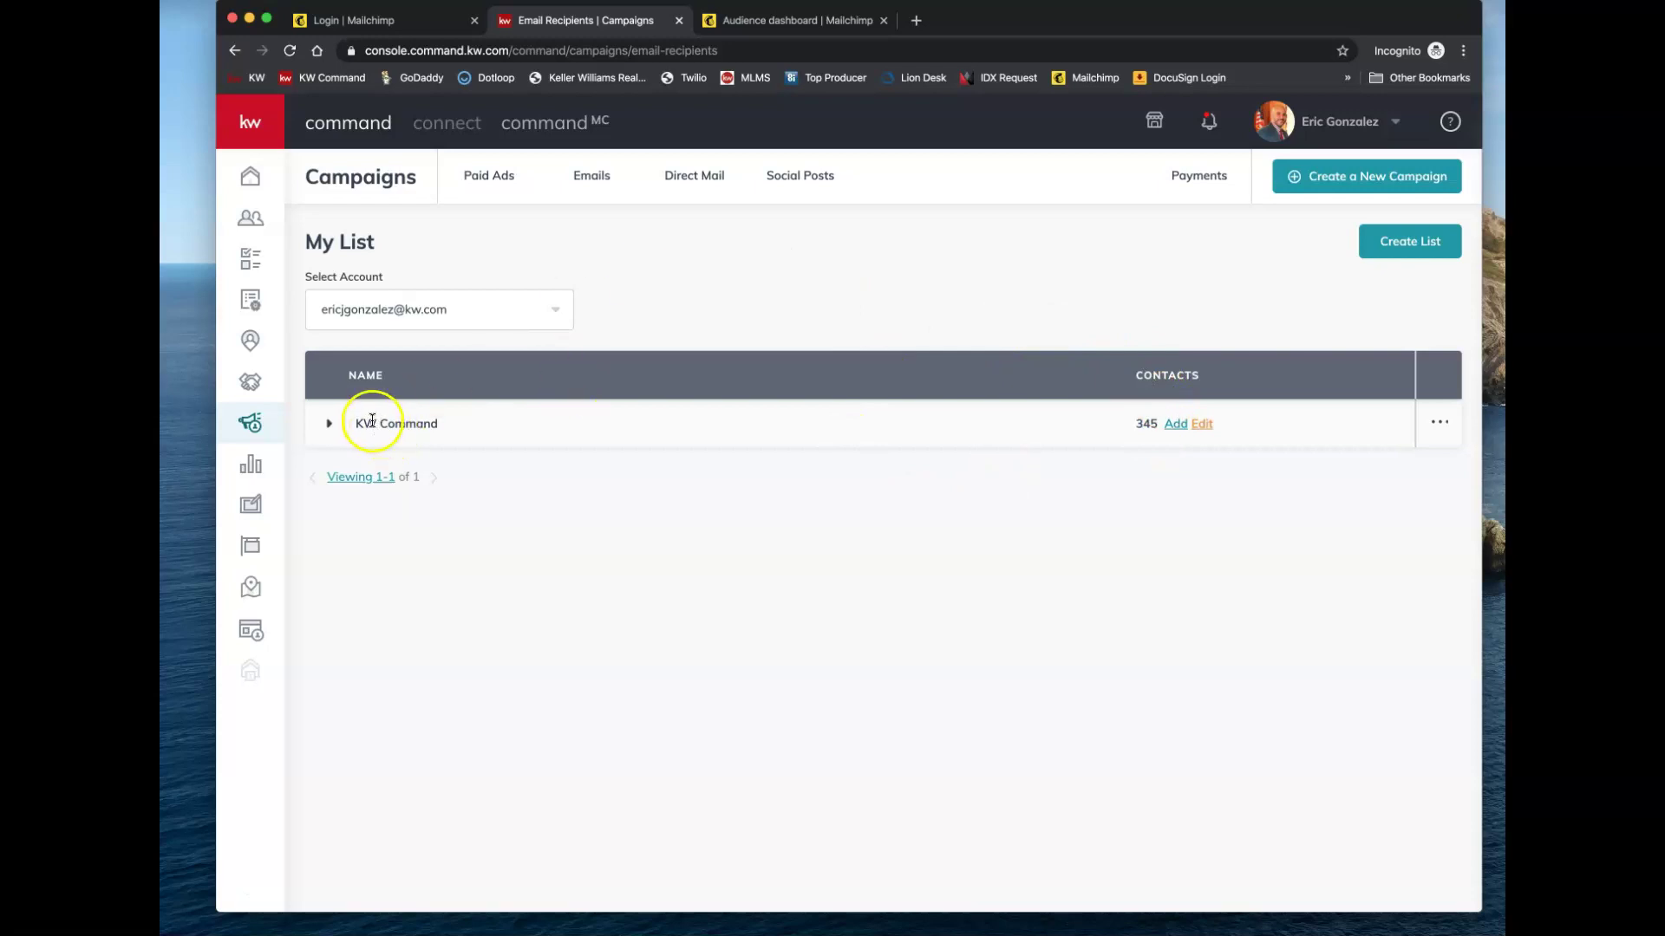
- Check the KW Command list with 345 contacts, then return to the Emails campaigns tab
drag(353, 422, 496, 429)
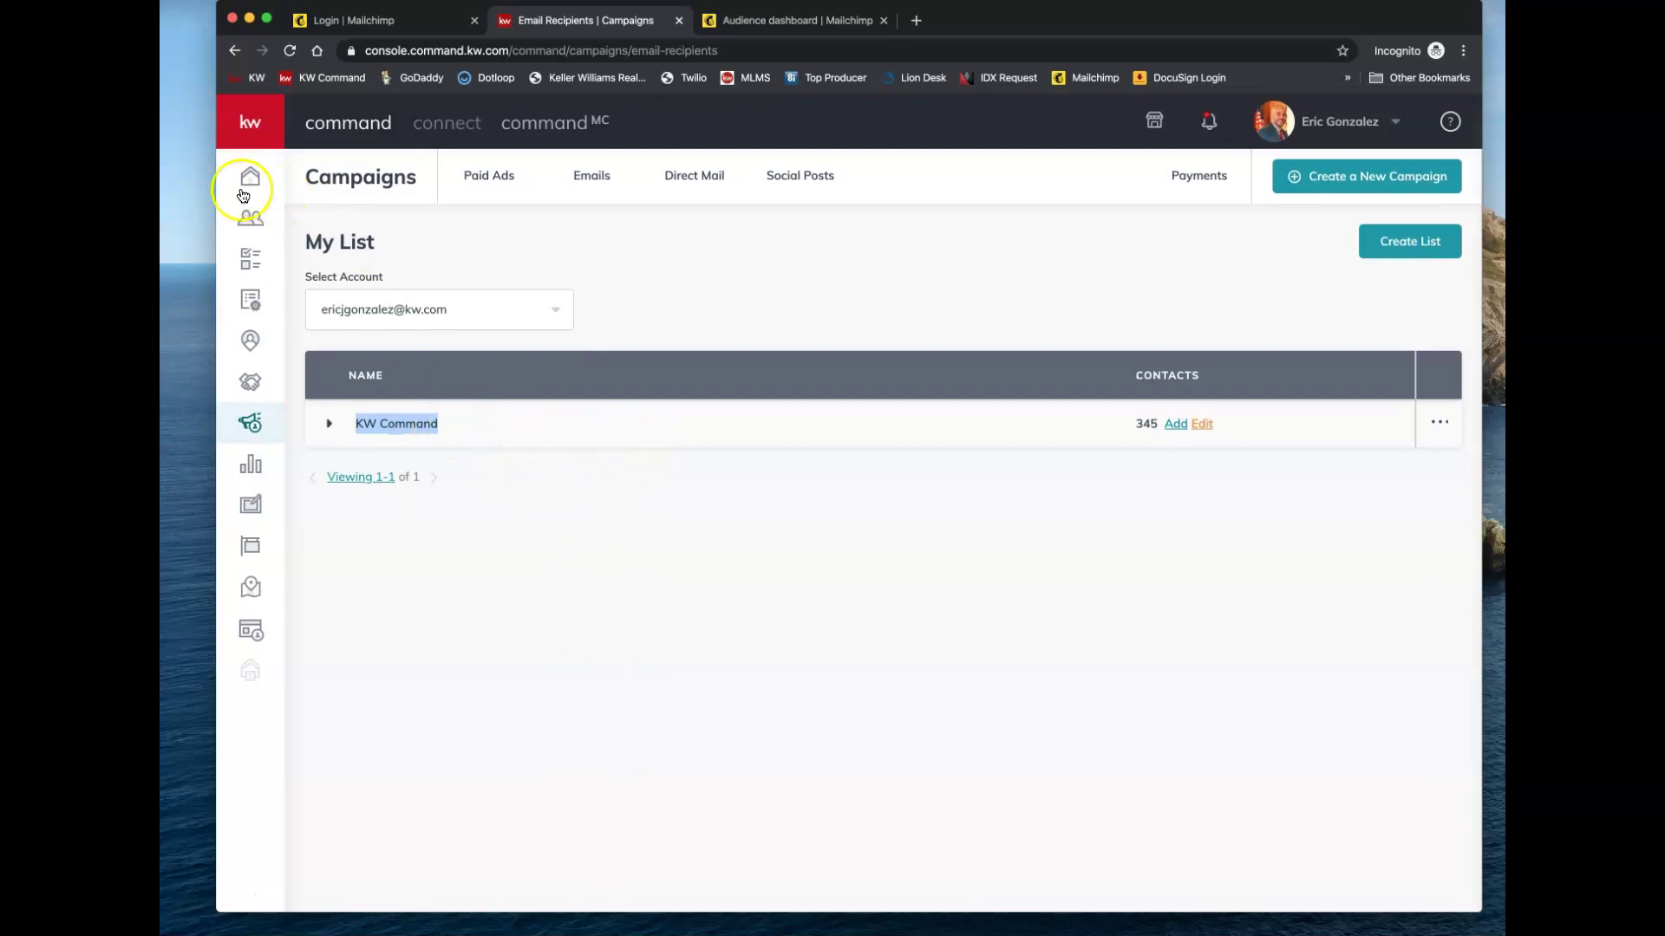
click(260, 226)
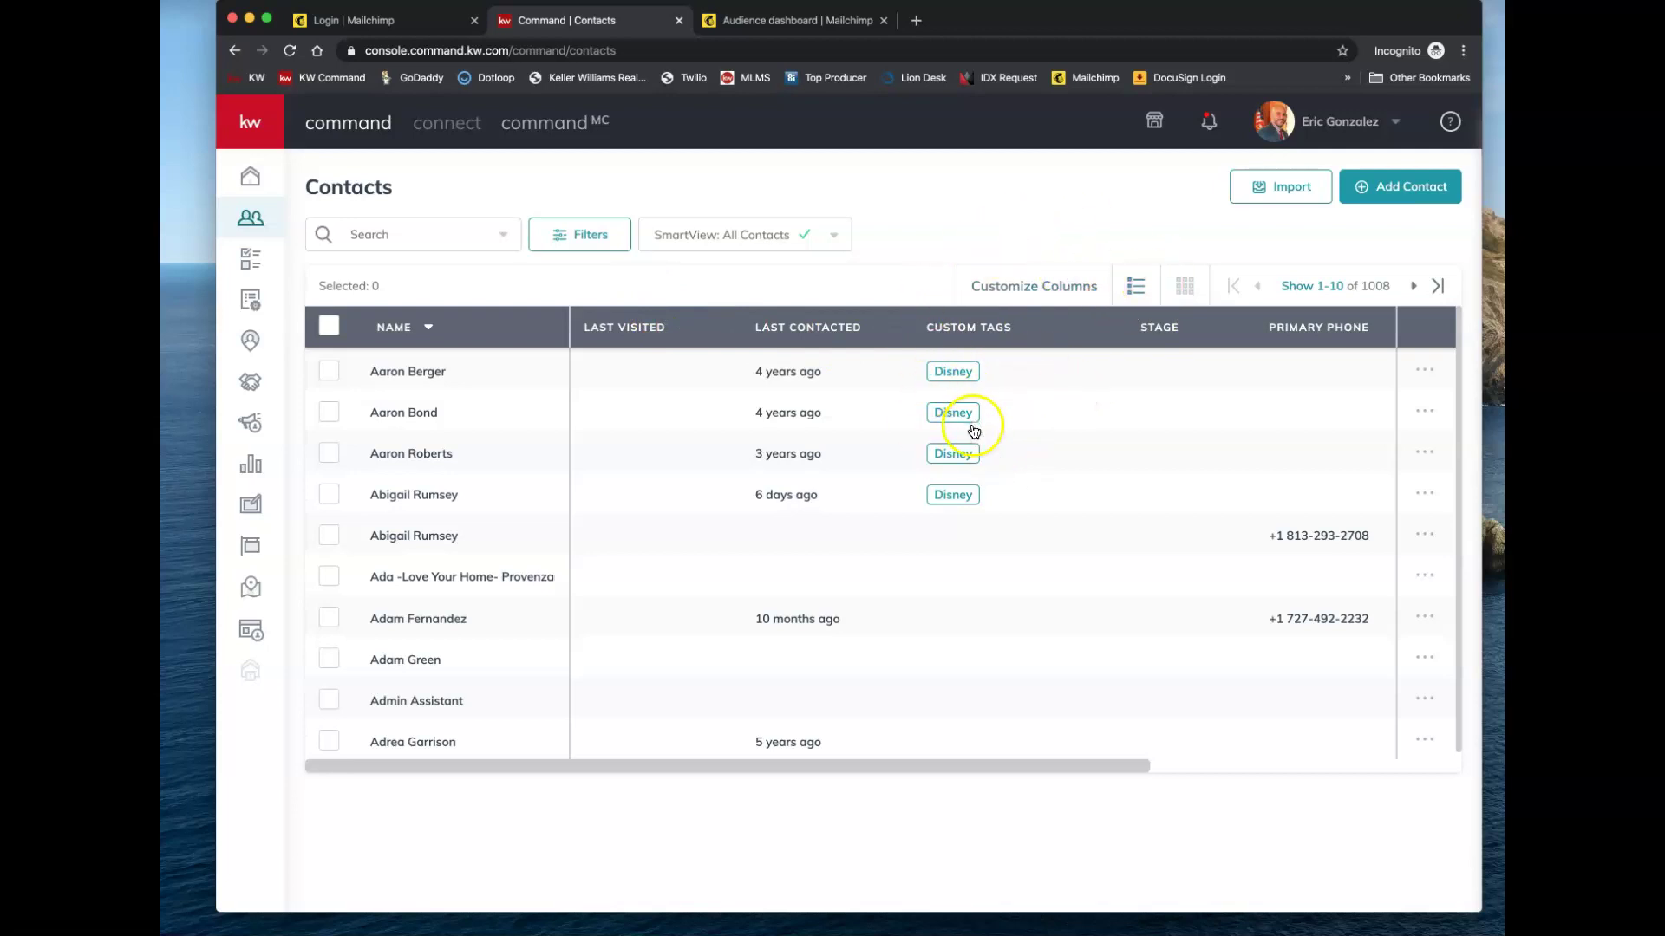
click(254, 425)
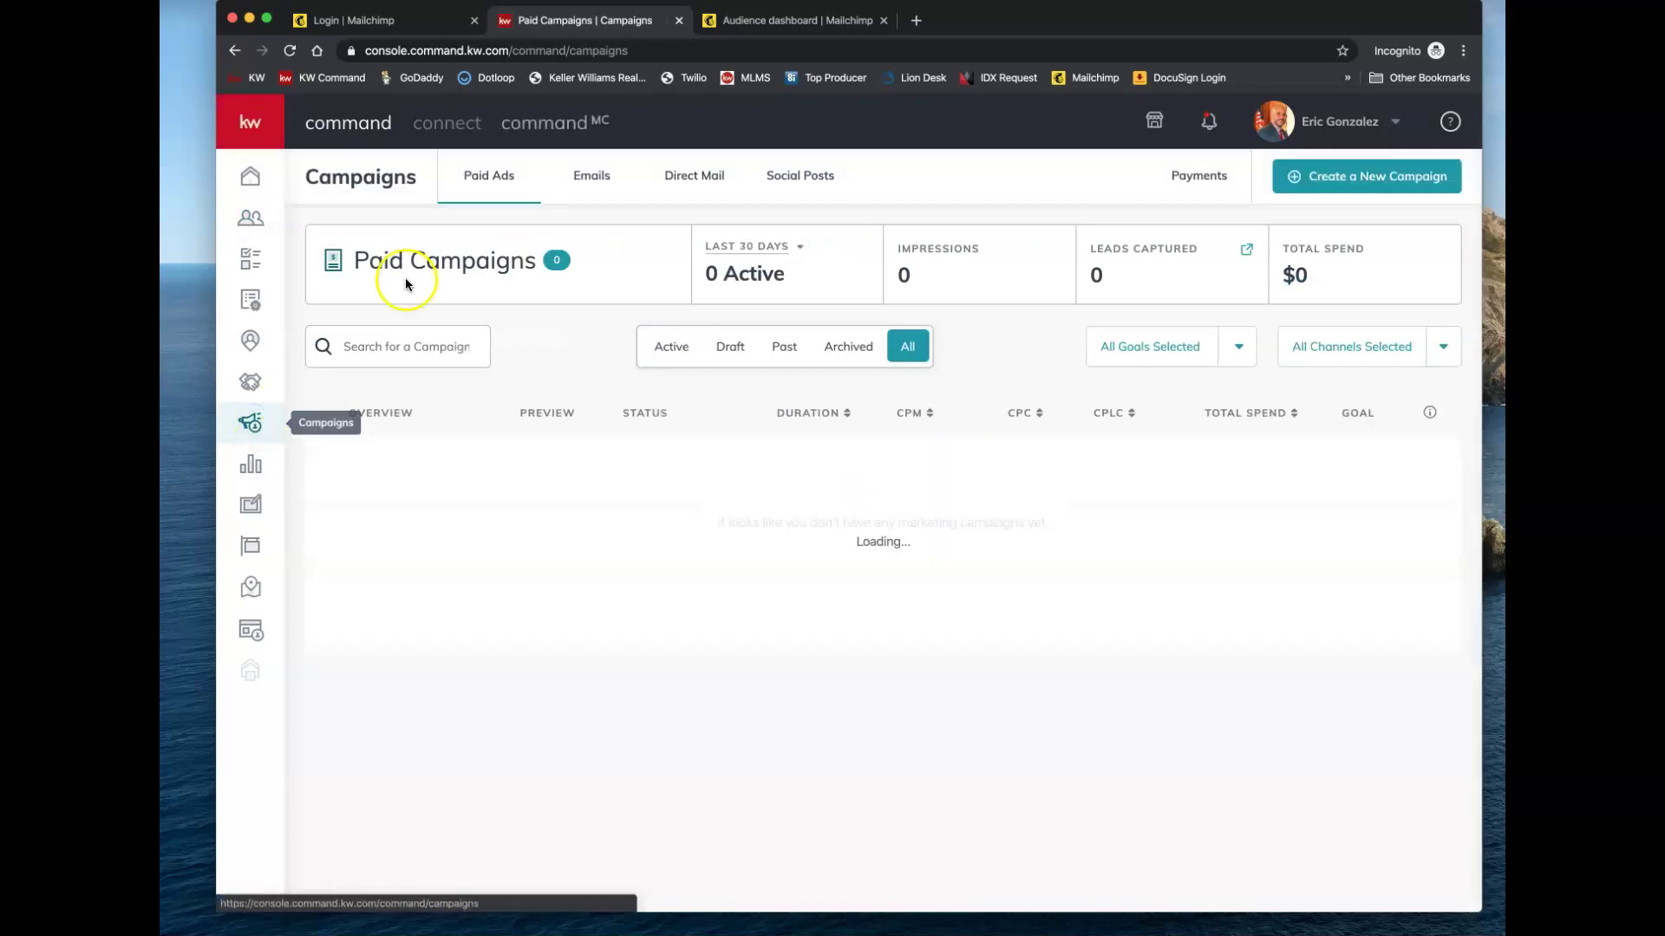
click(607, 180)
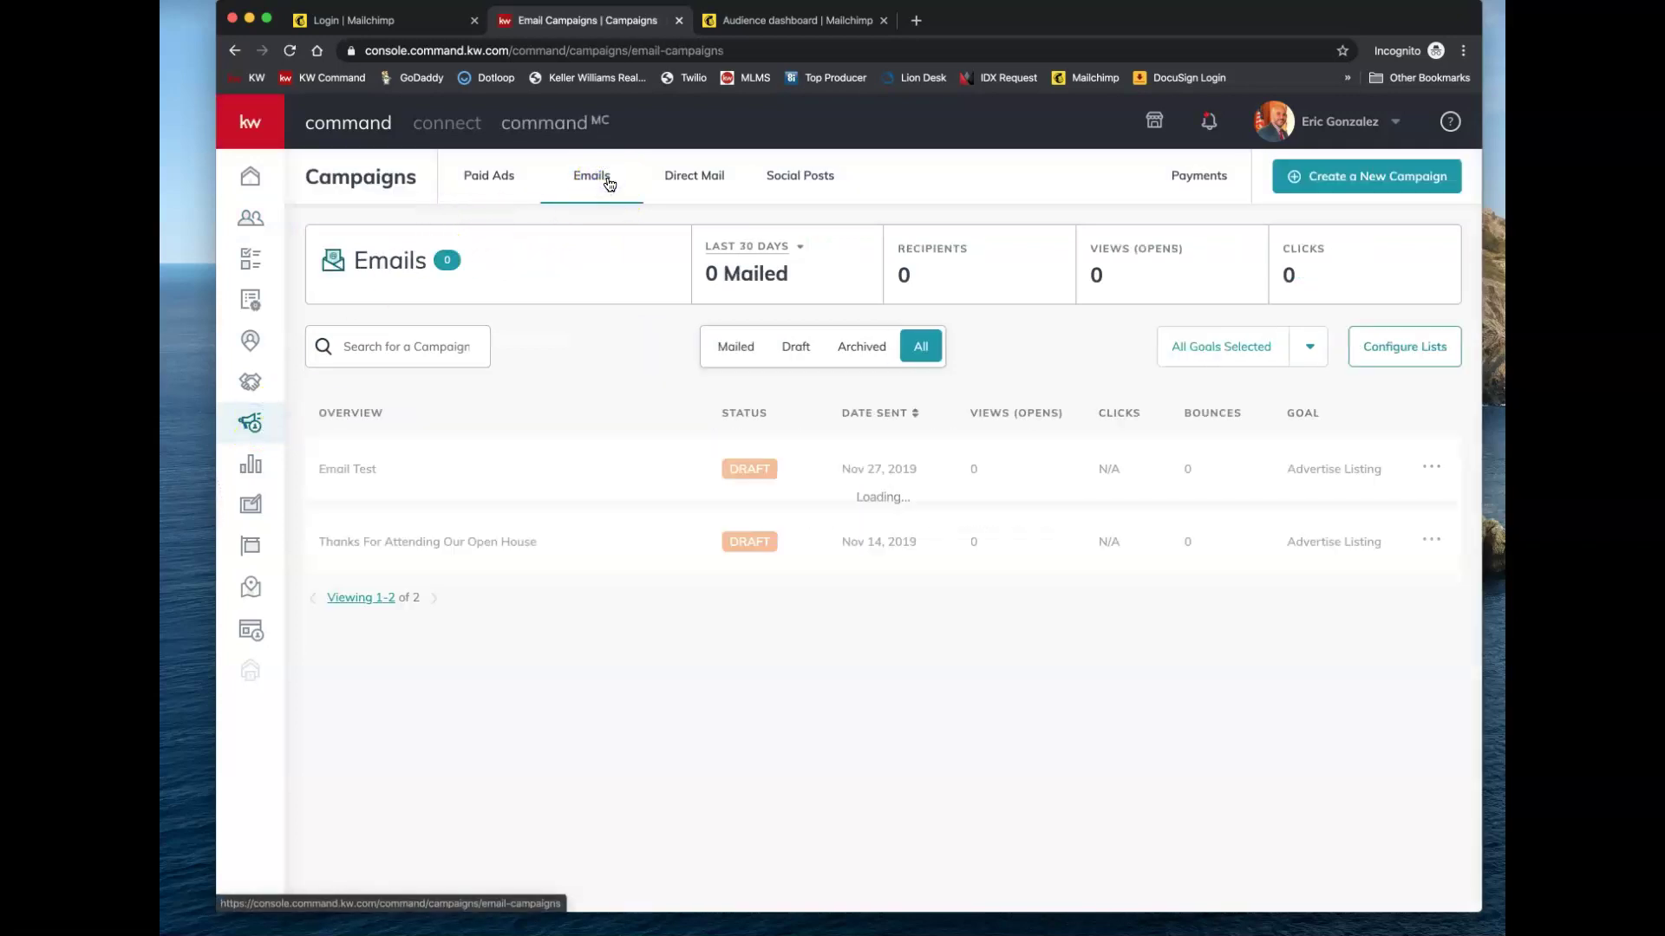
- Create a new Email campaign and keep the existing sending account
click(1367, 178)
click(865, 575)
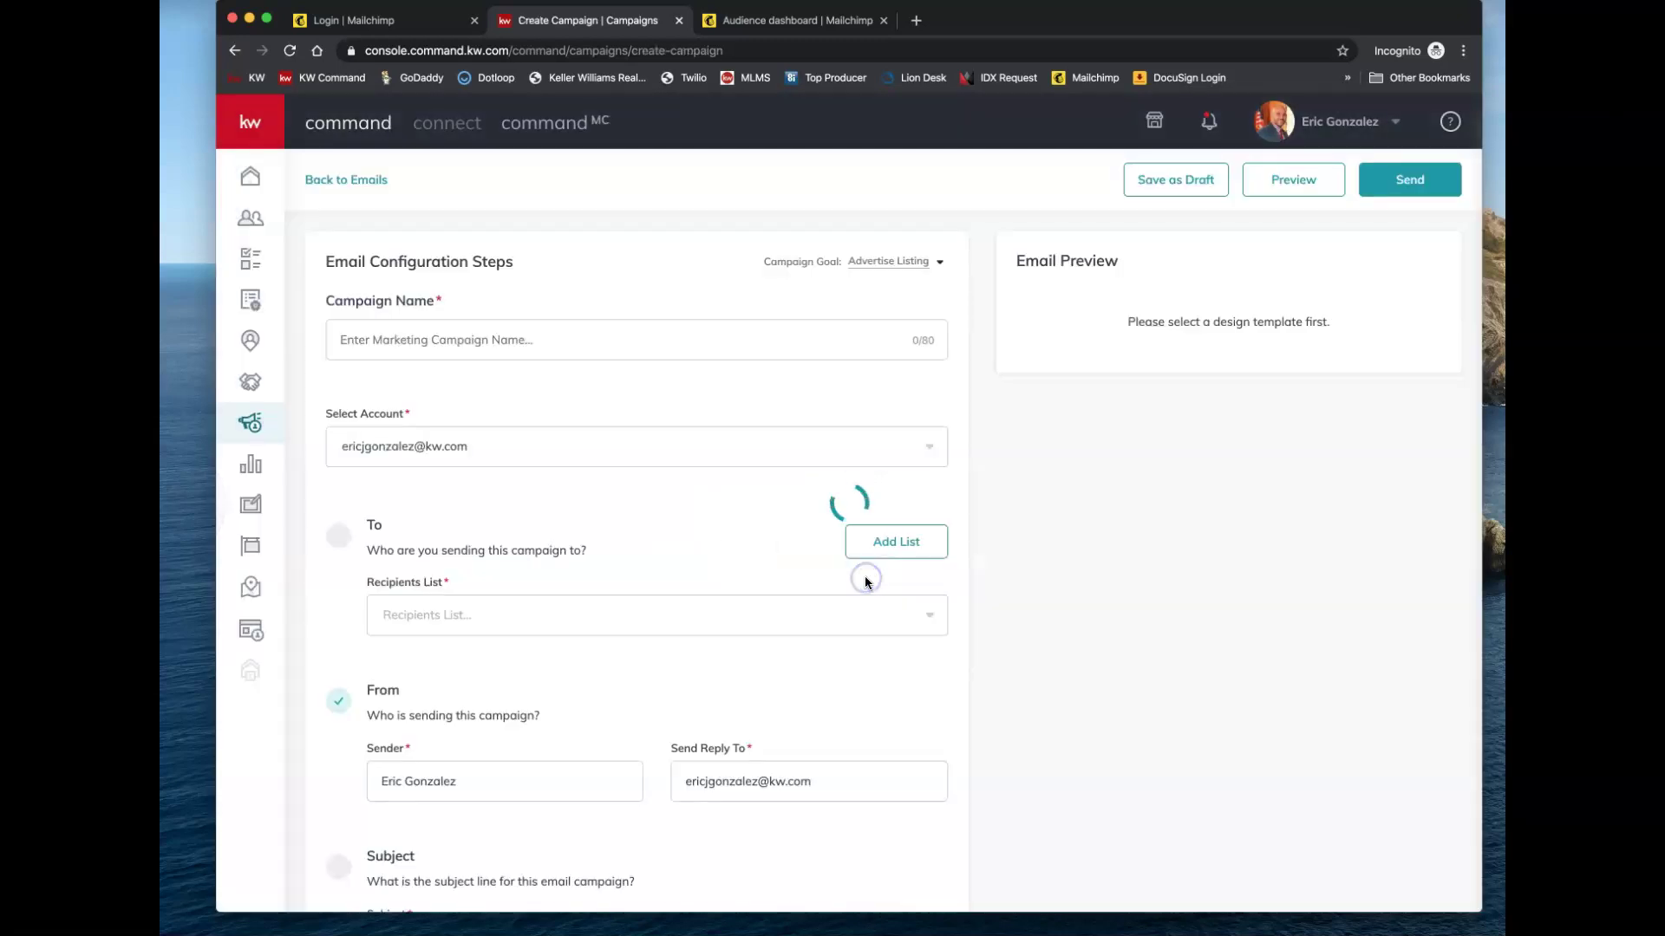
scroll(699, 536, down, 1)
click(599, 296)
scroll(613, 326, down, 1)
click(576, 379)
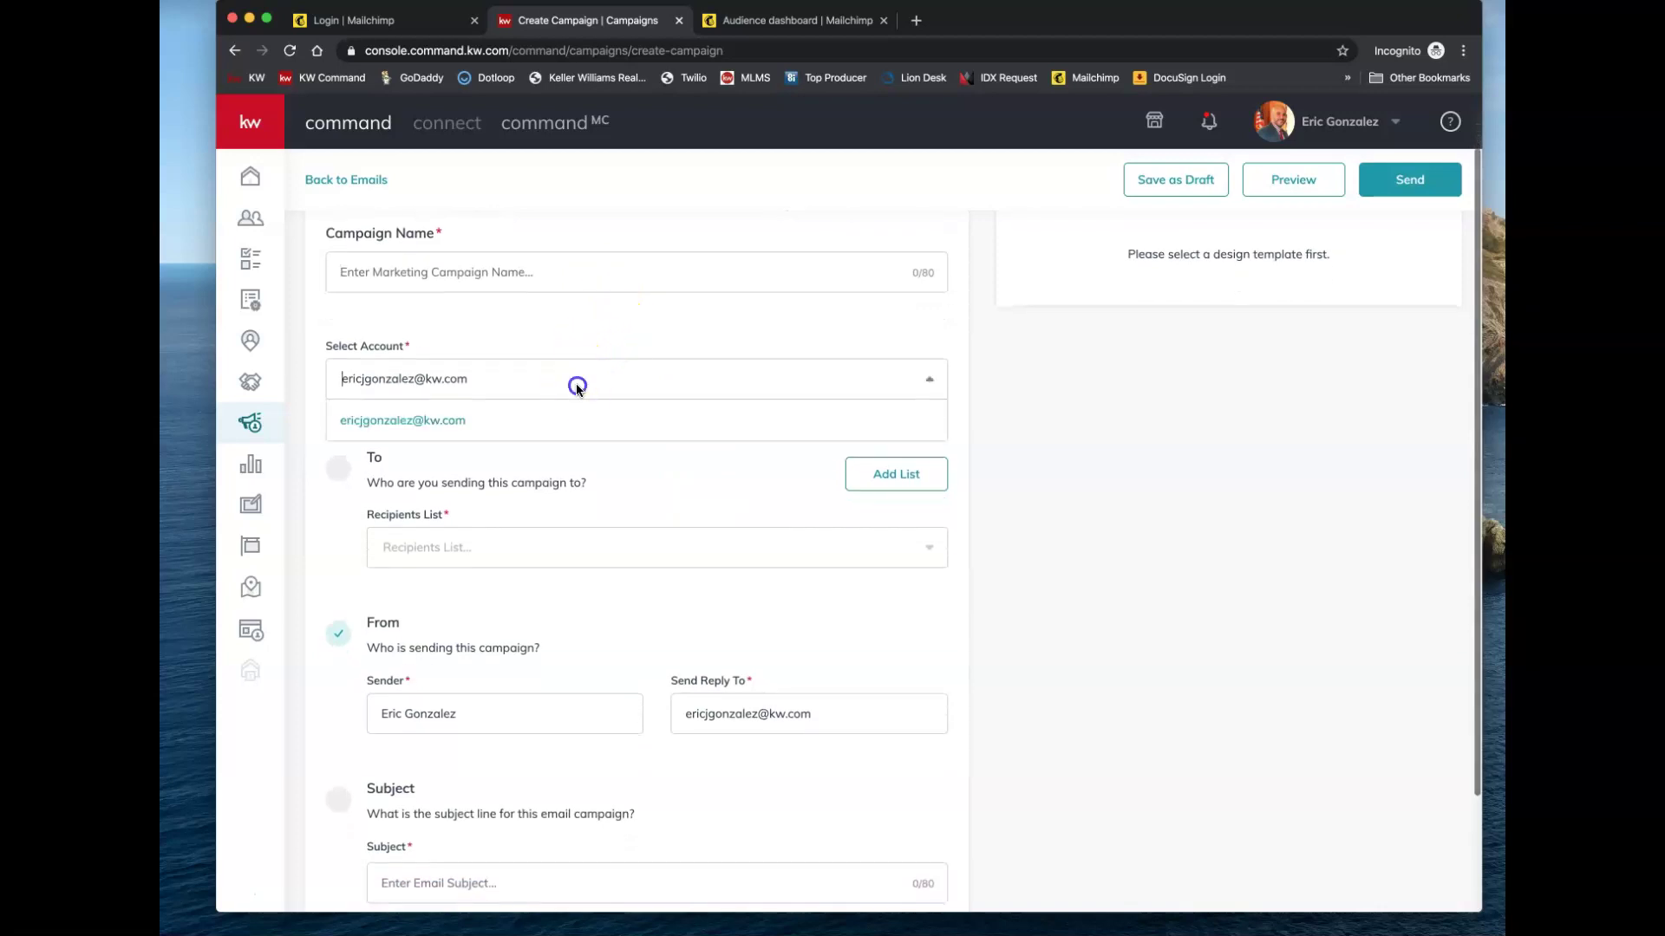
click(576, 329)
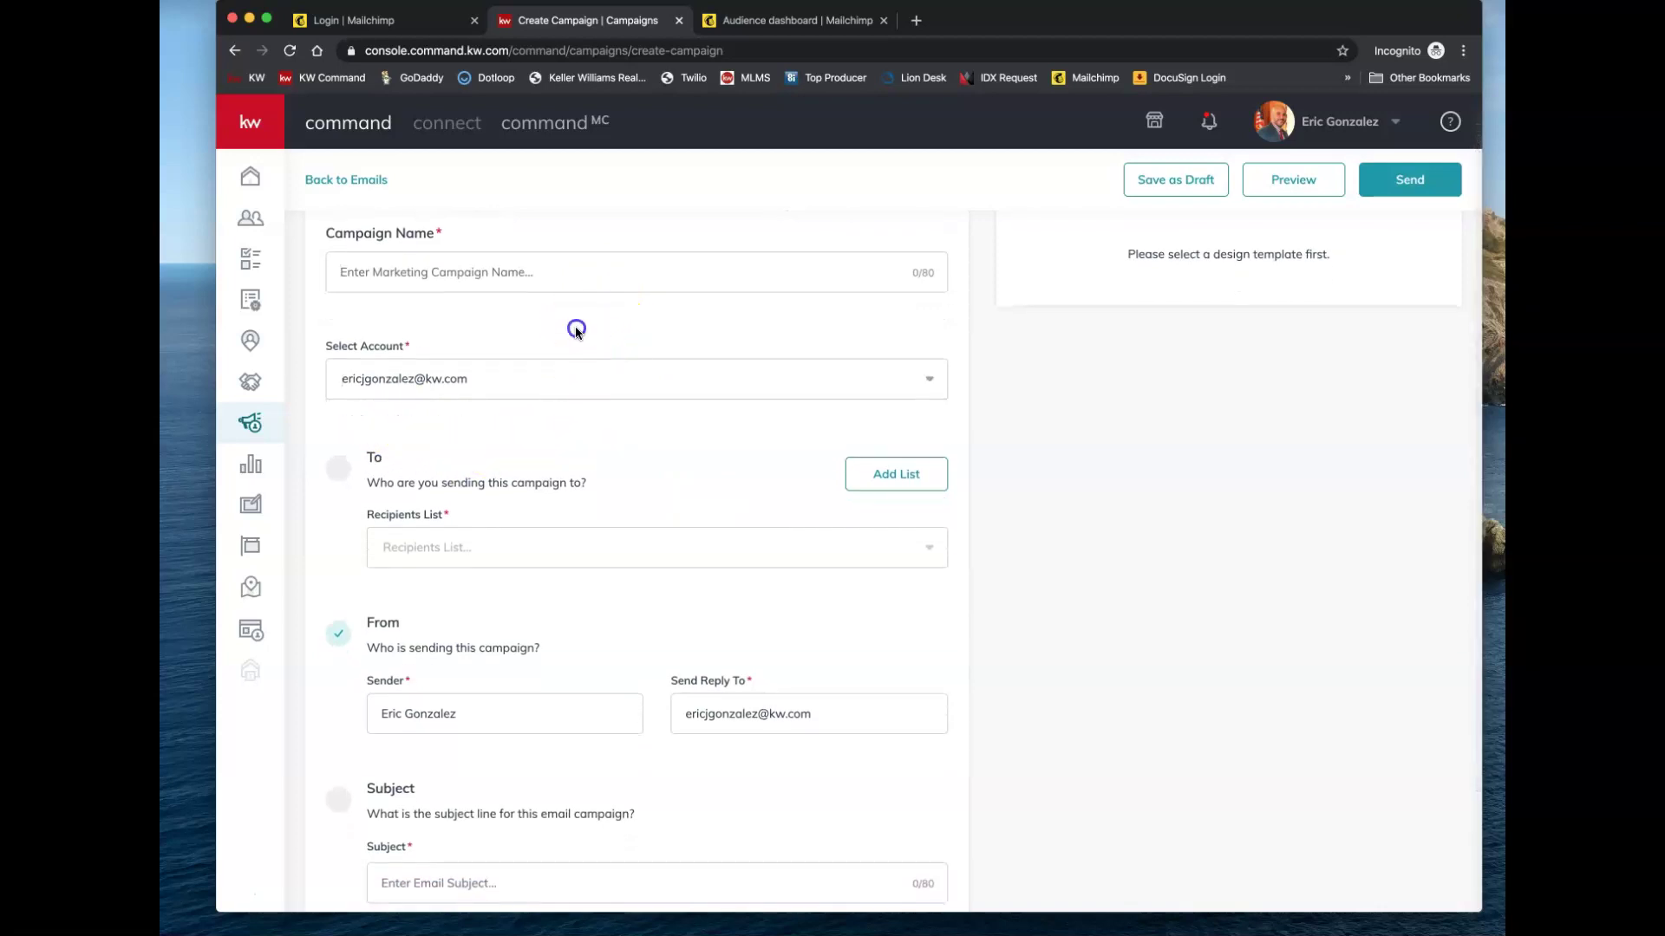
- Choose KW Command in the Recipients List dropdown
scroll(451, 403, down, 2)
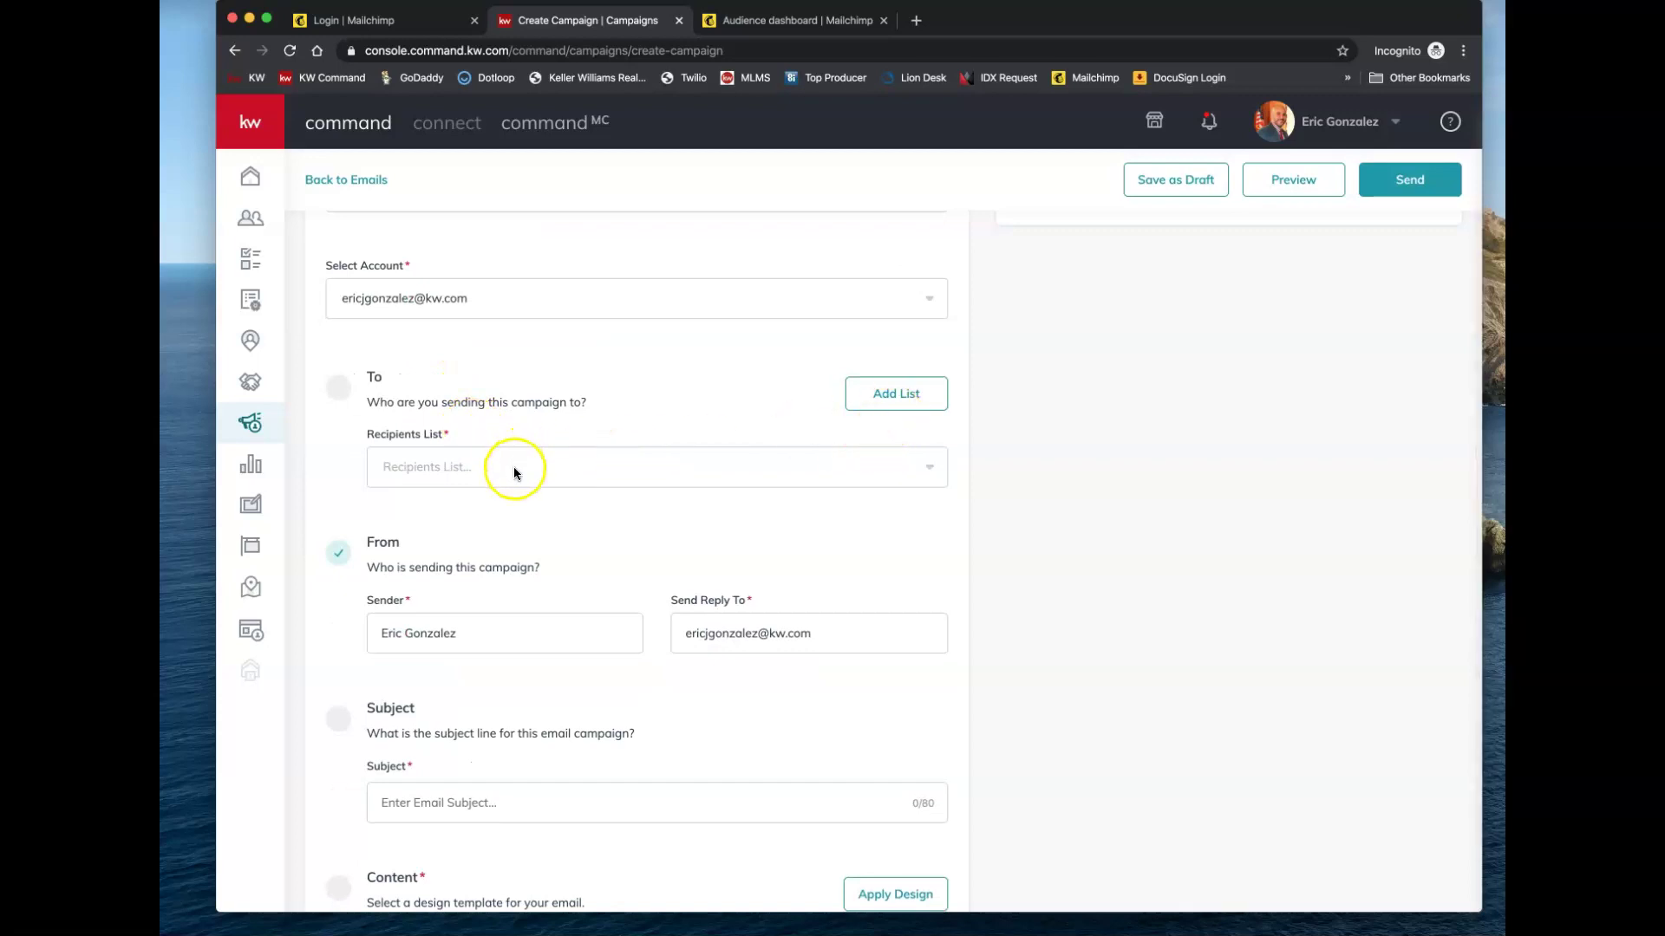
click(575, 466)
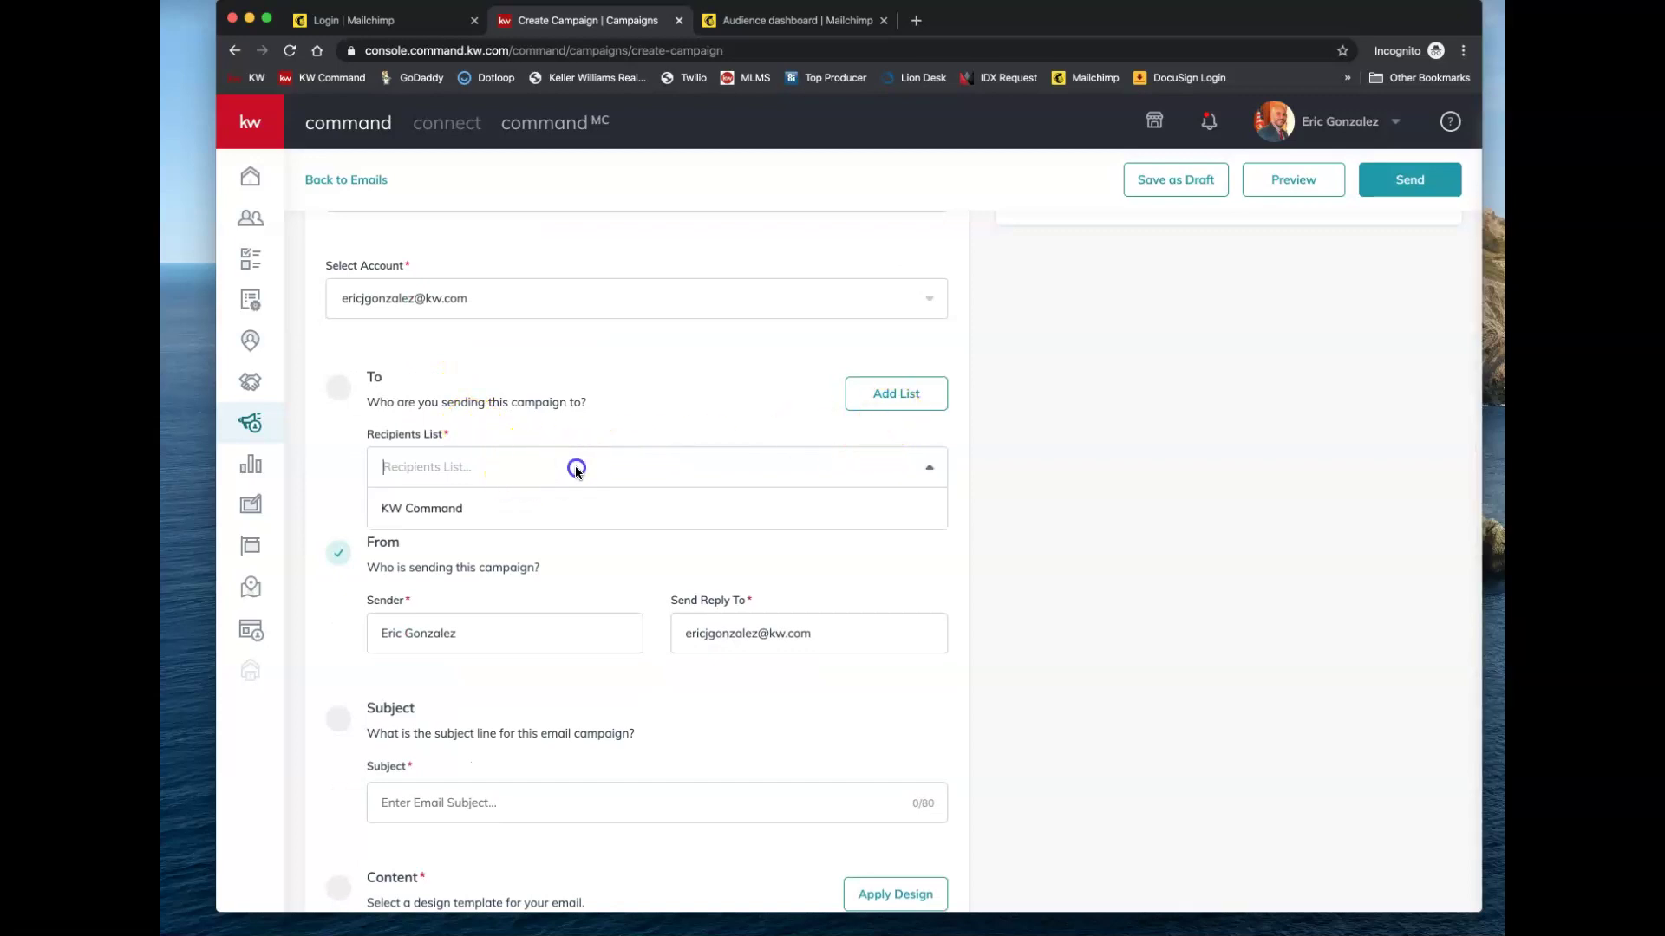
click(461, 508)
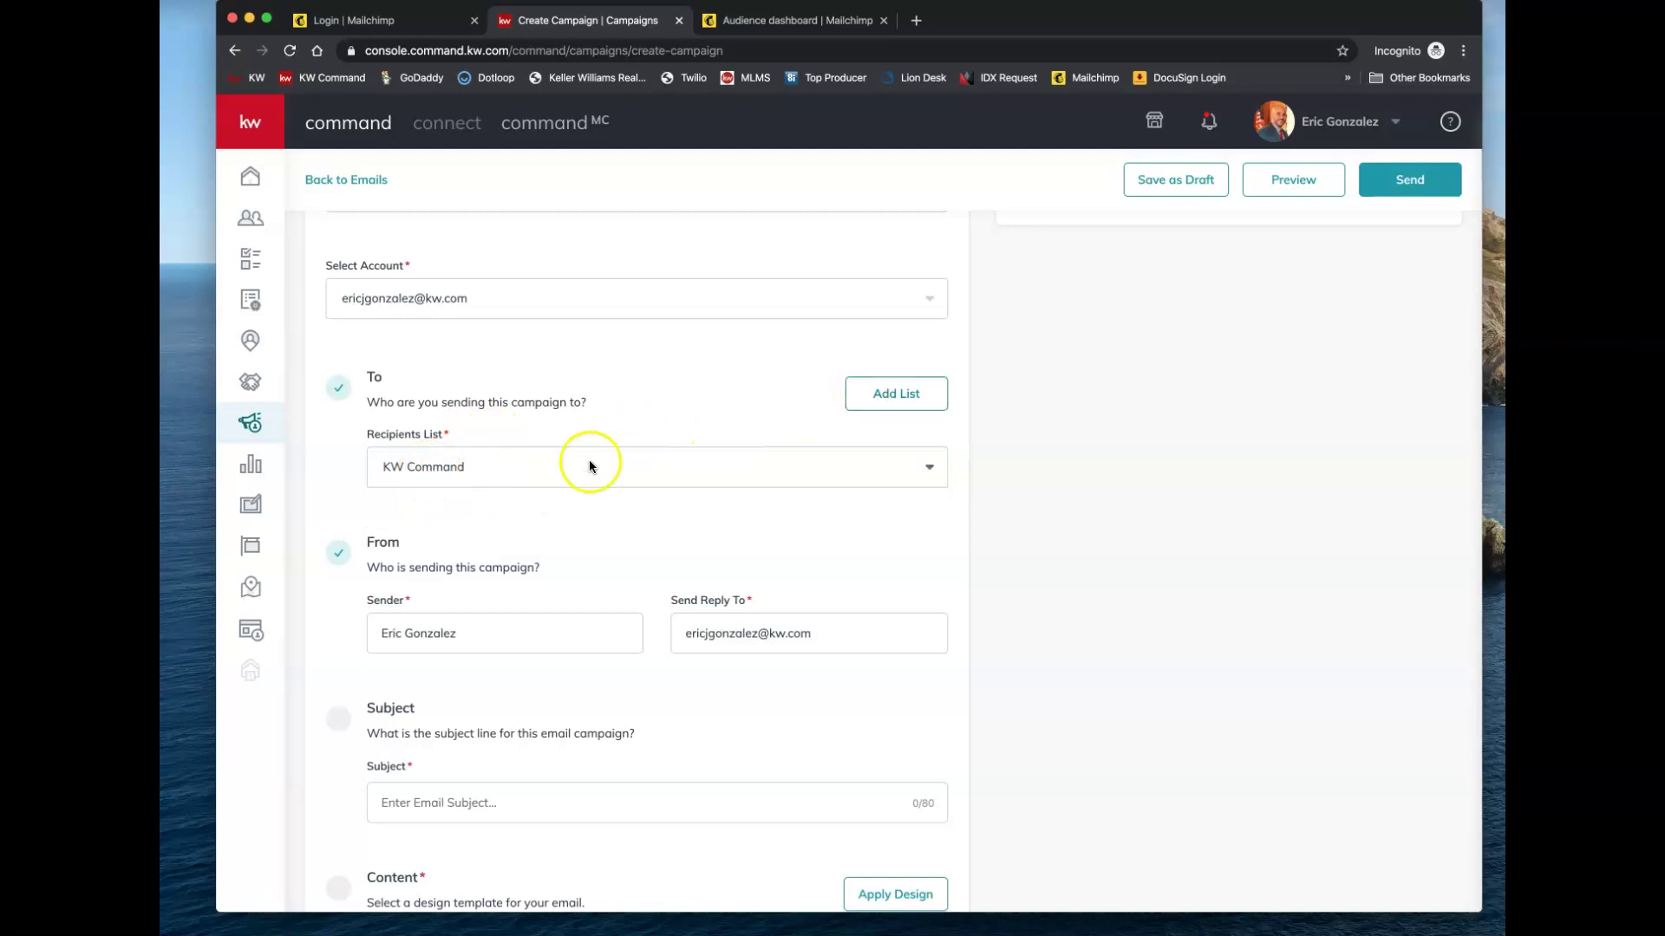
scroll(570, 507, down, 1)
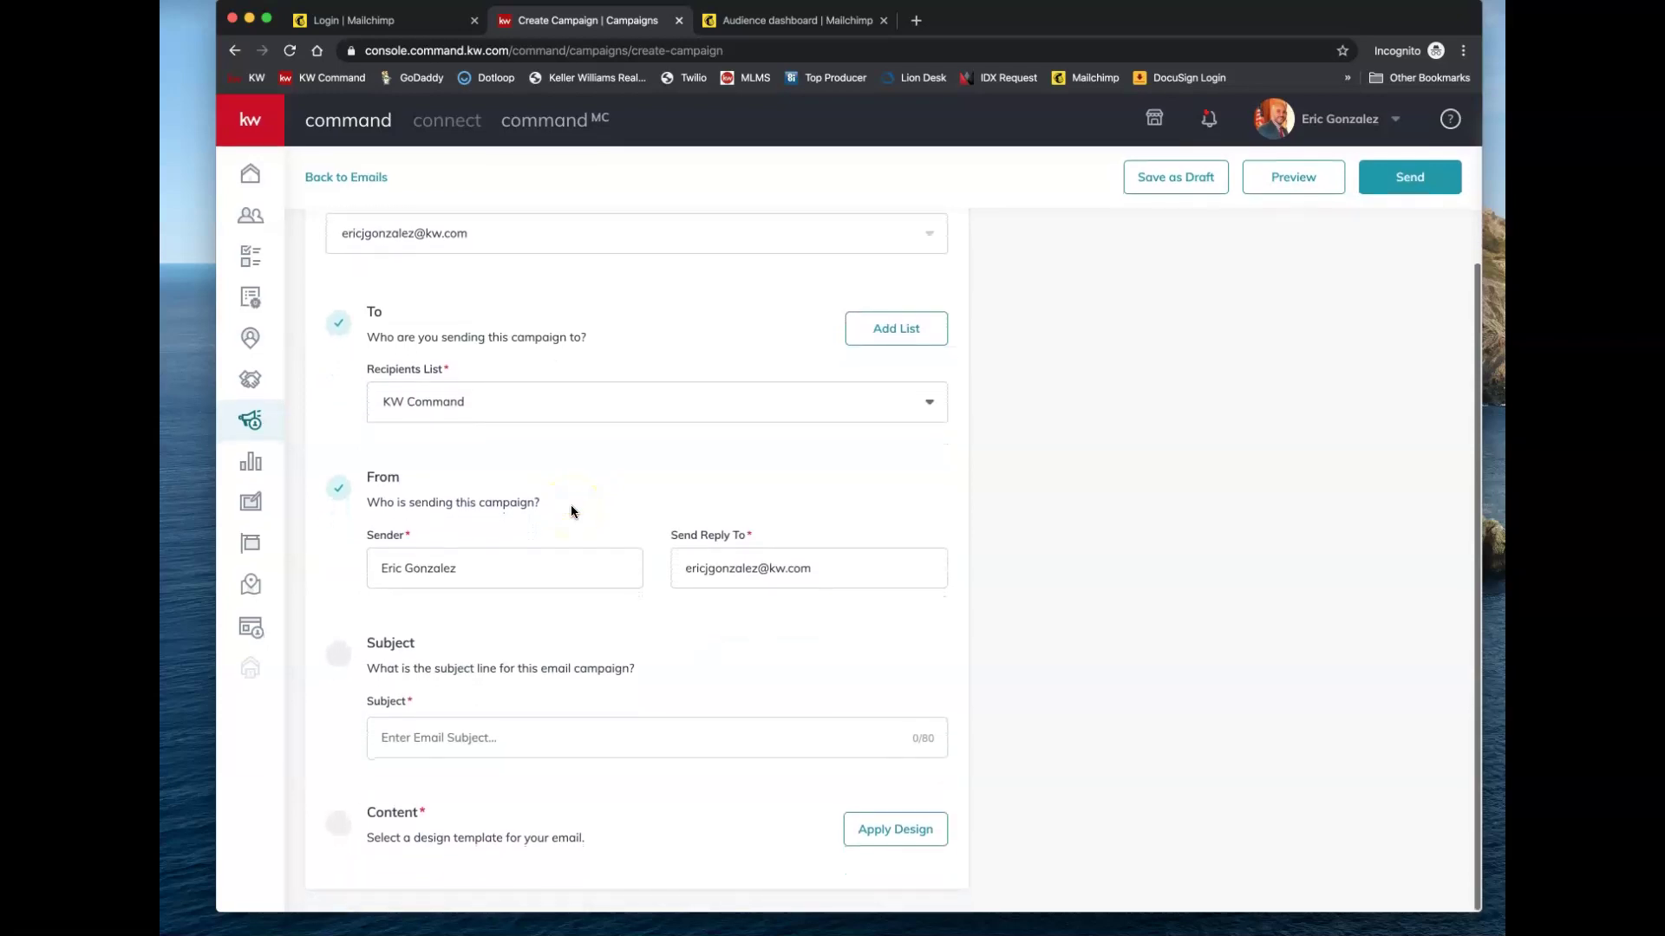
scroll(570, 512, up, 1)
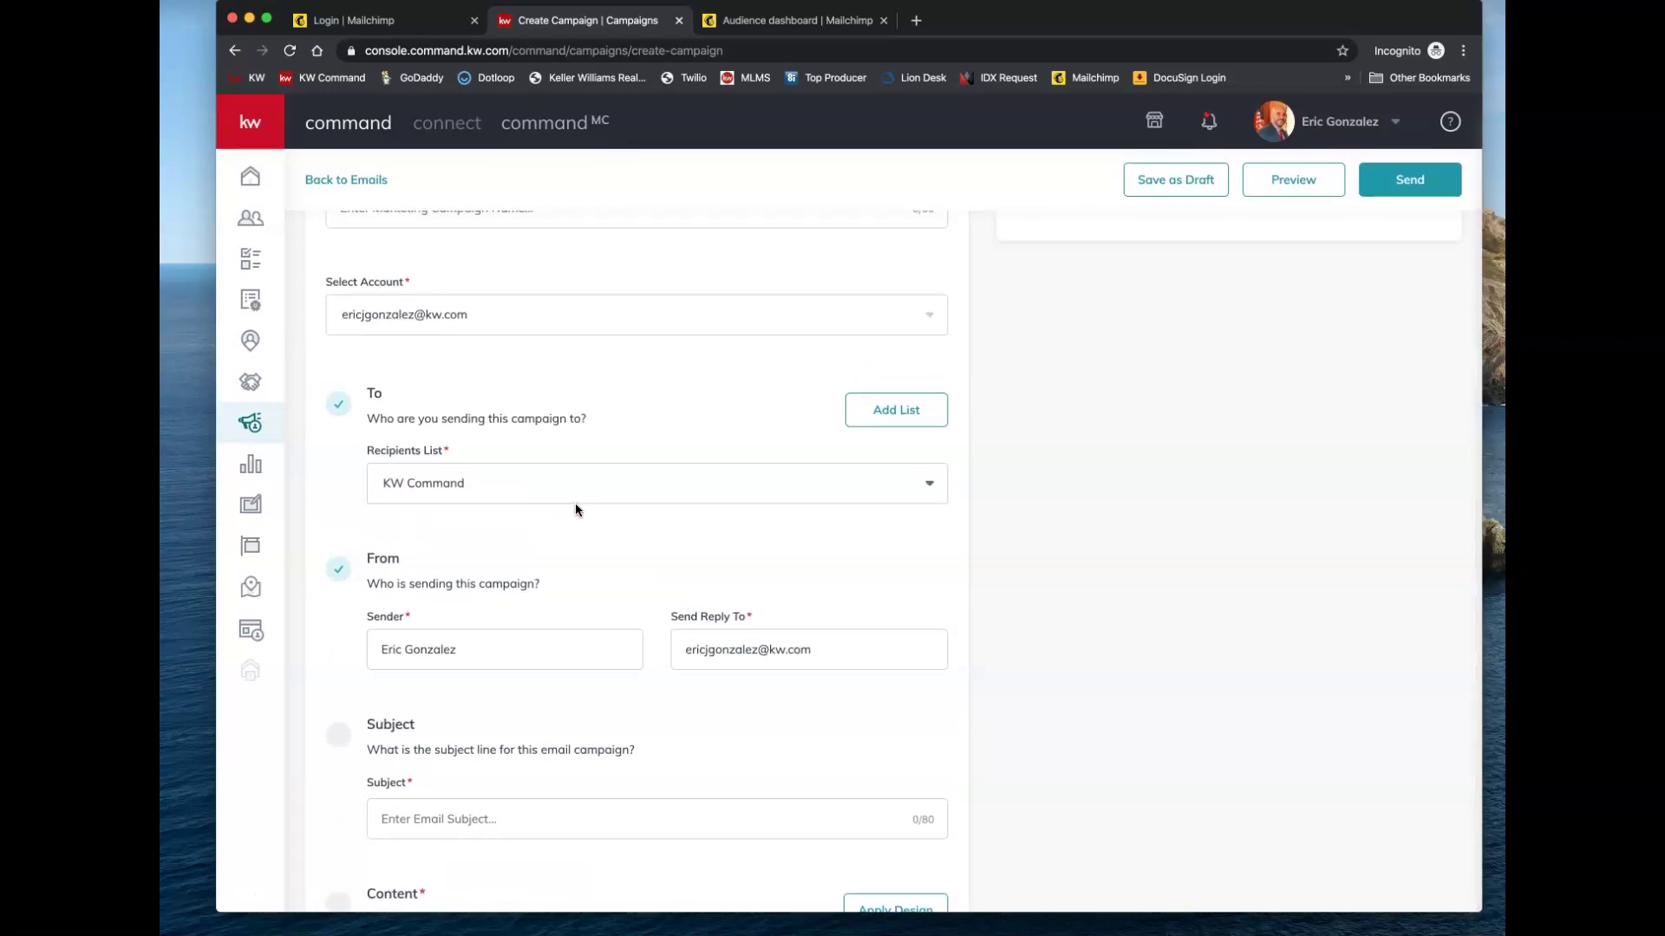
scroll(581, 507, up, 1)
scroll(583, 508, up, 1)
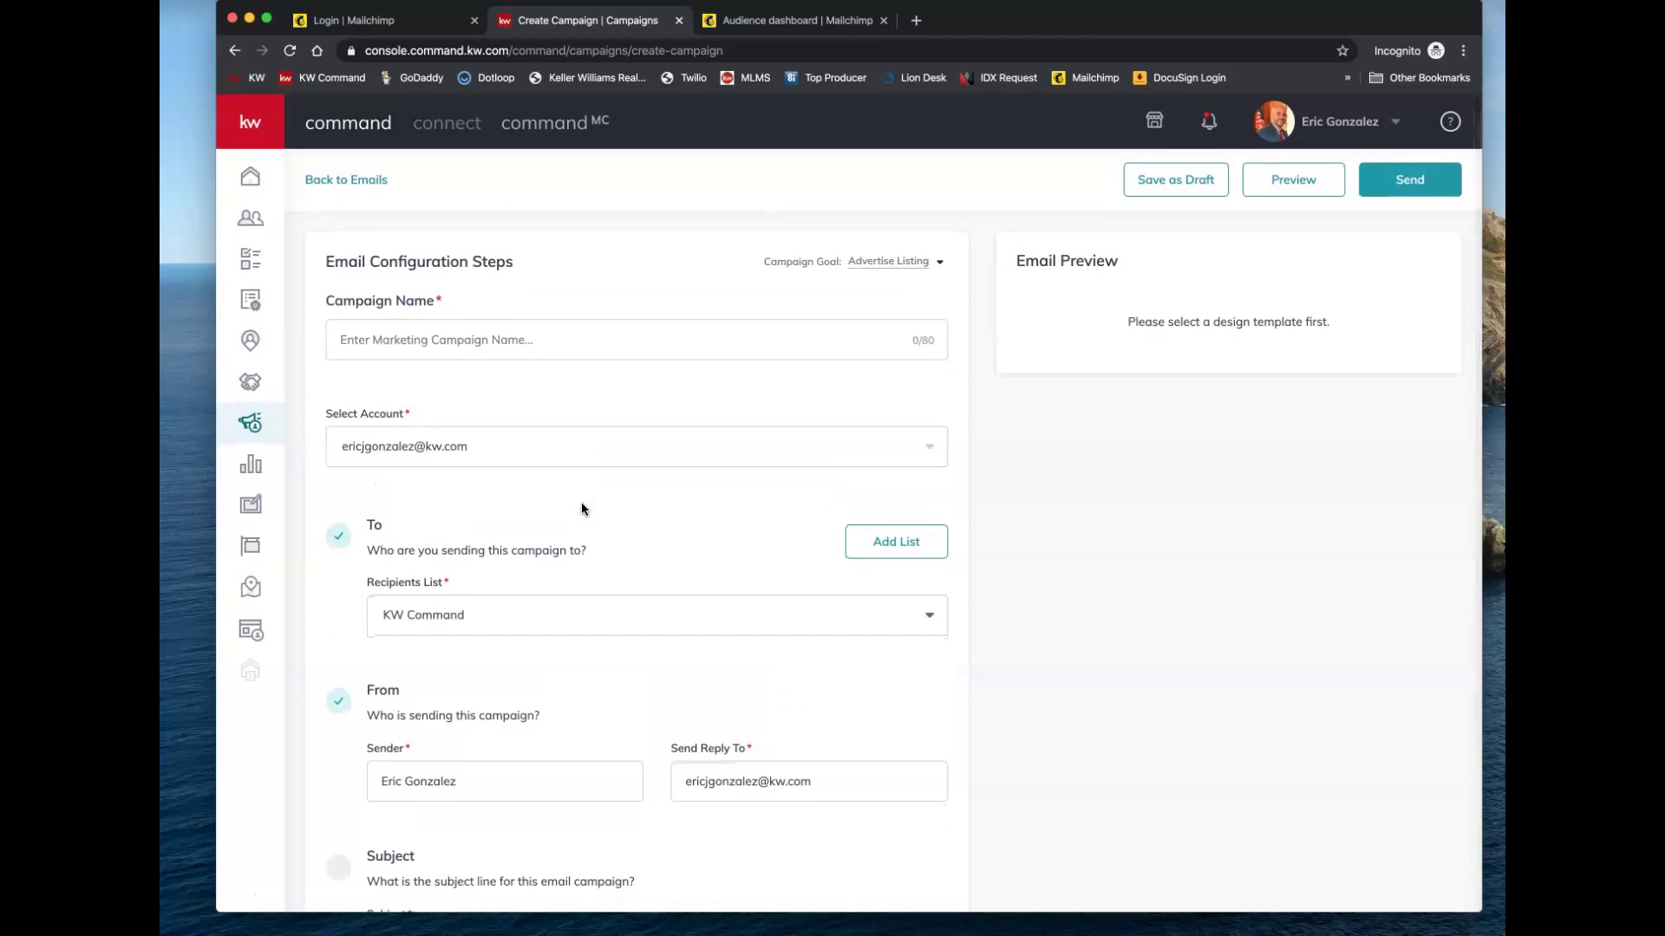
scroll(594, 502, down, 2)
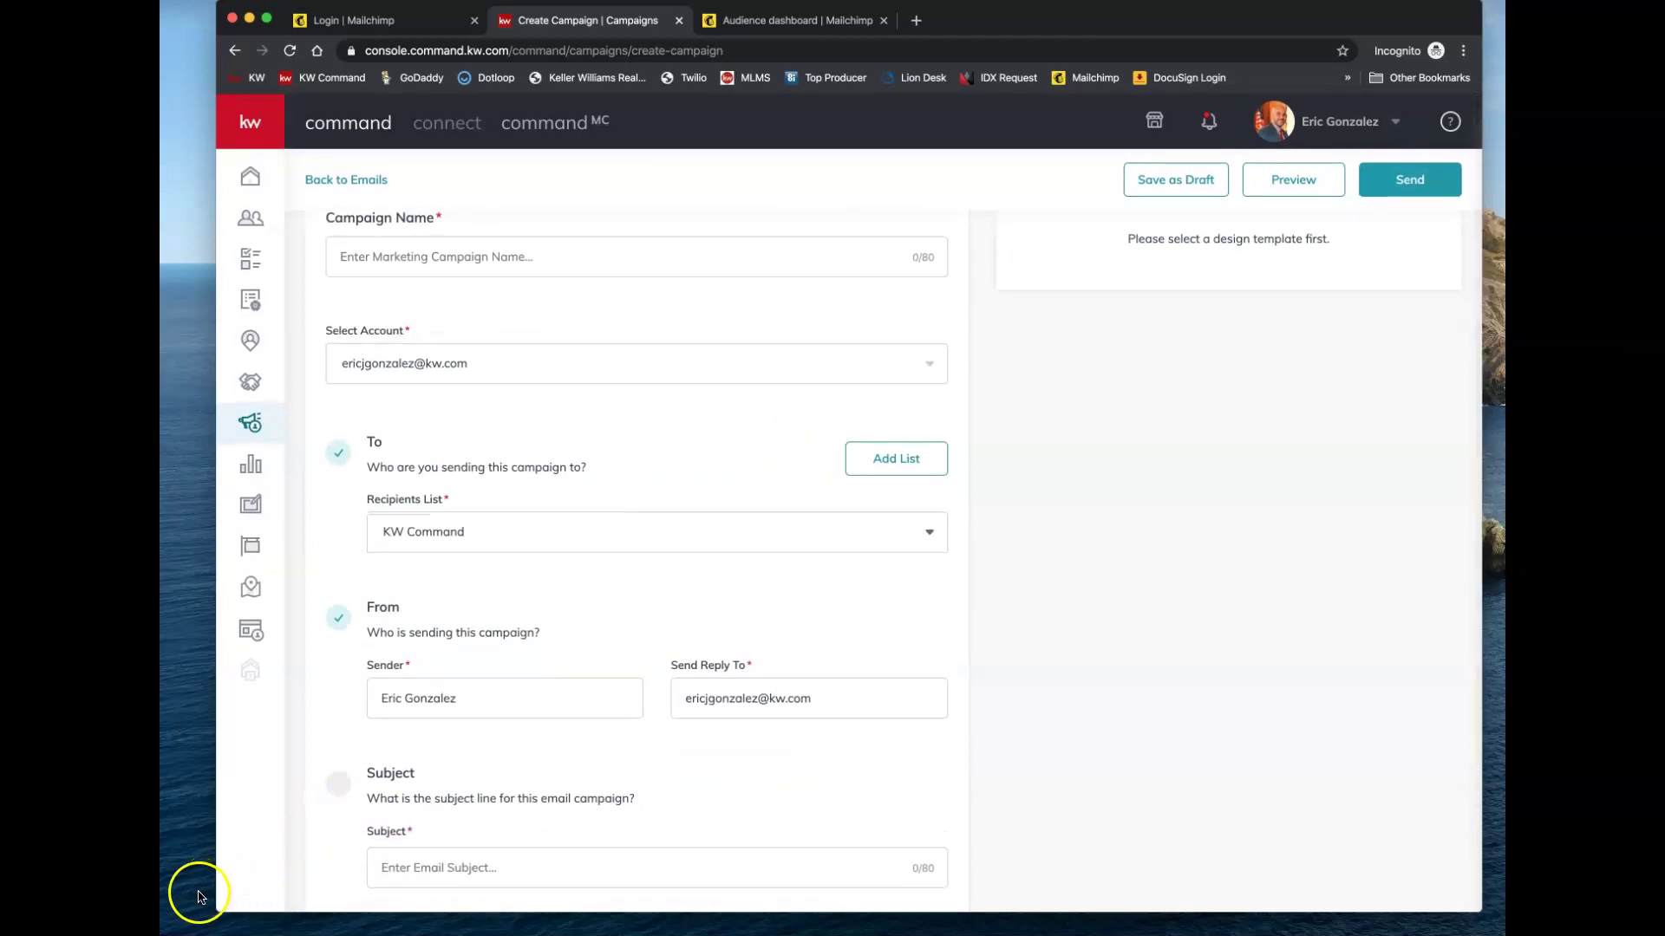